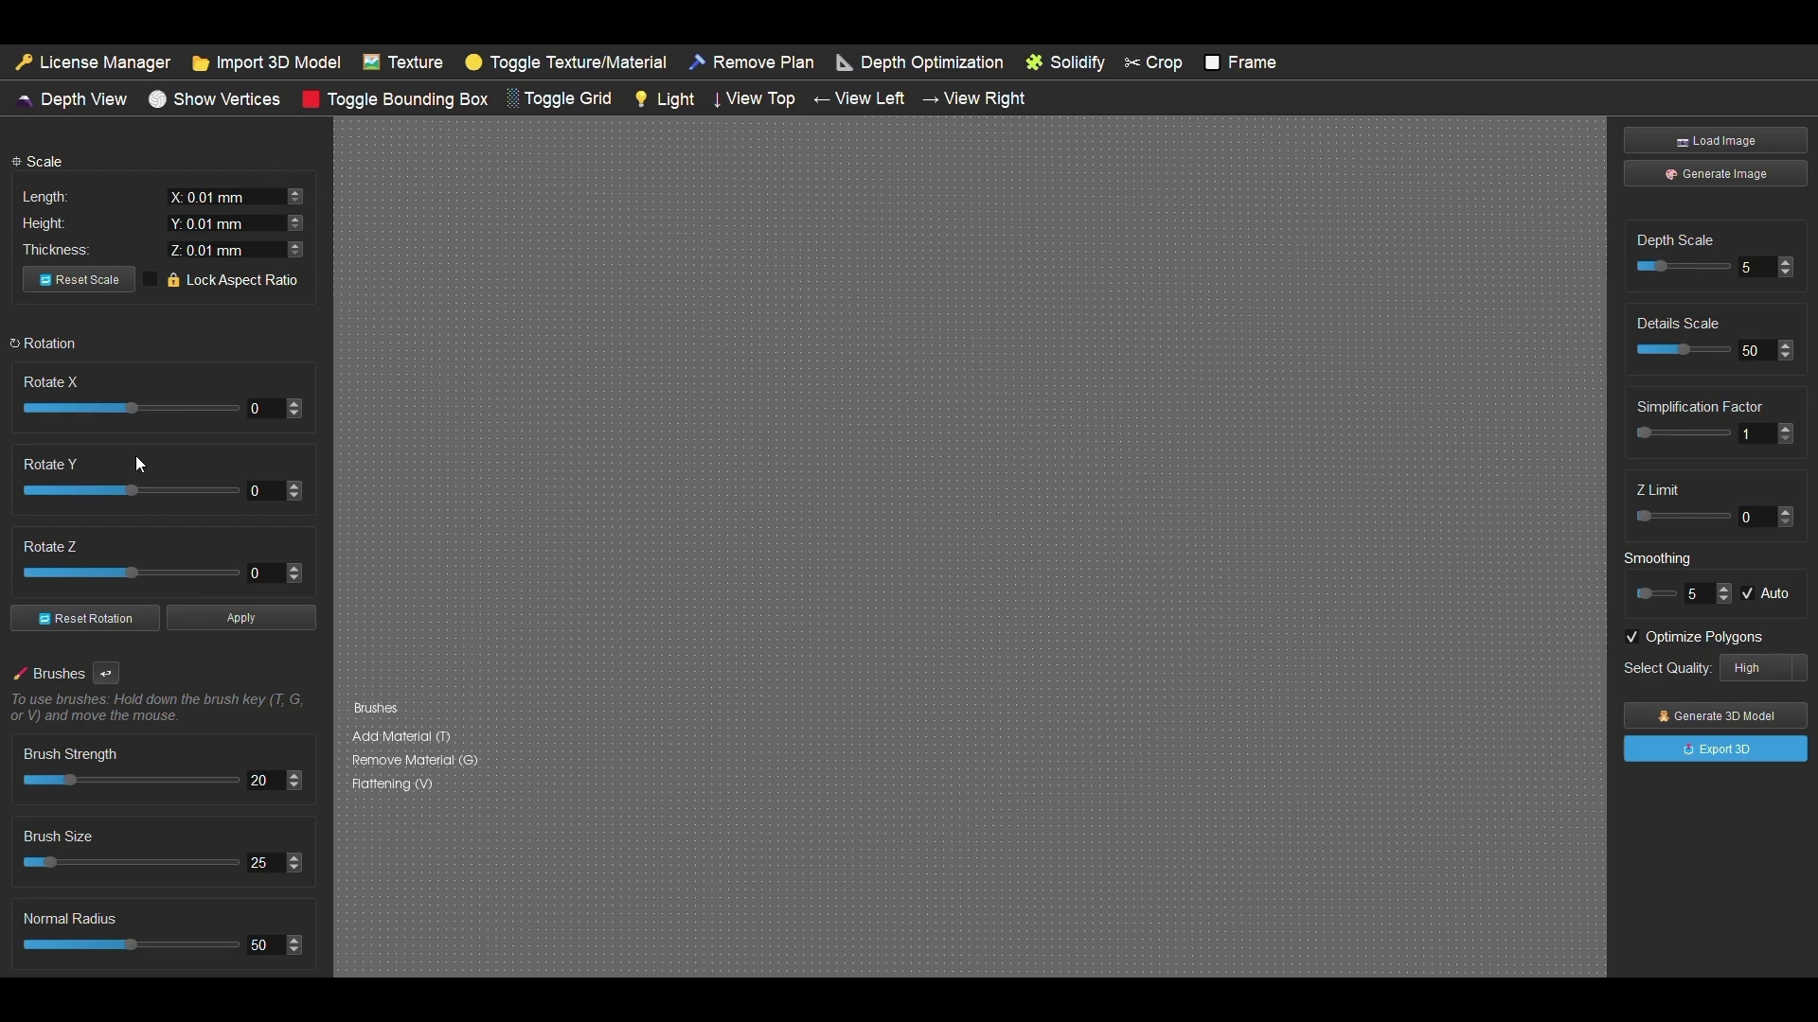
# Open the Generate Image dialog and browse its sample relief thumbnails
pyautogui.click(1659, 187)
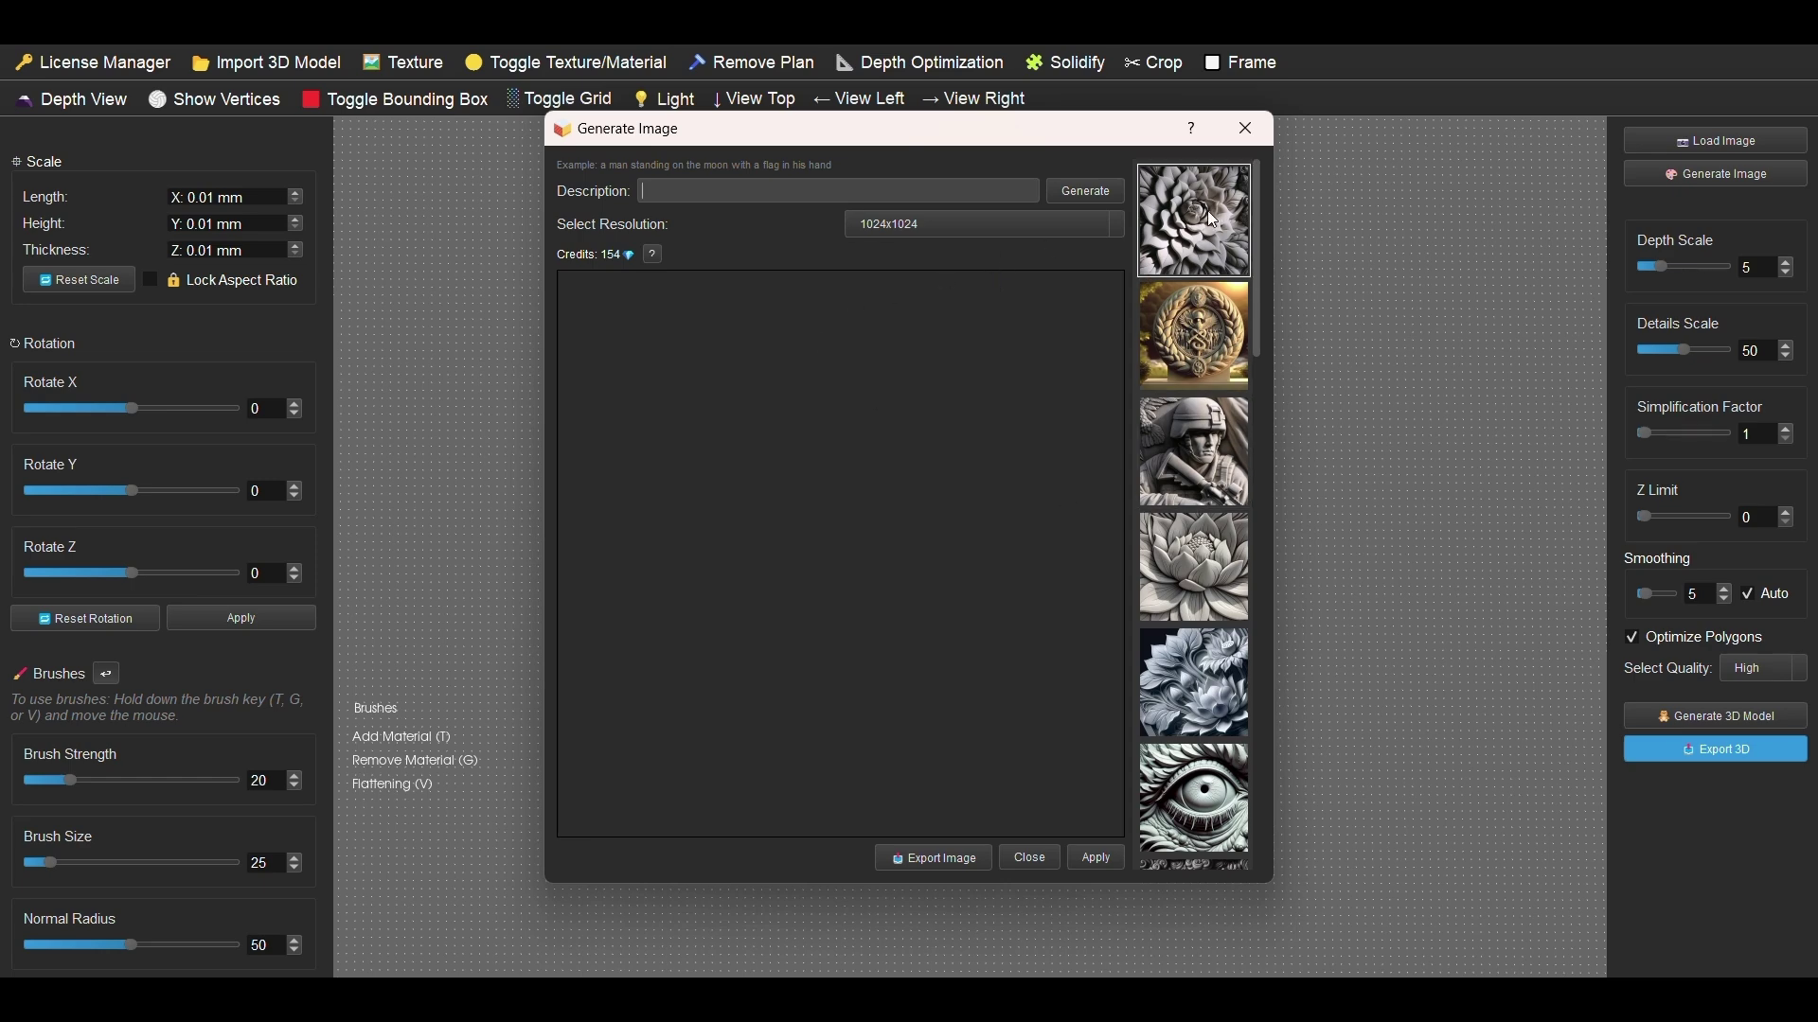
pyautogui.scroll(-4, 1195, 228)
pyautogui.scroll(-6, 1201, 662)
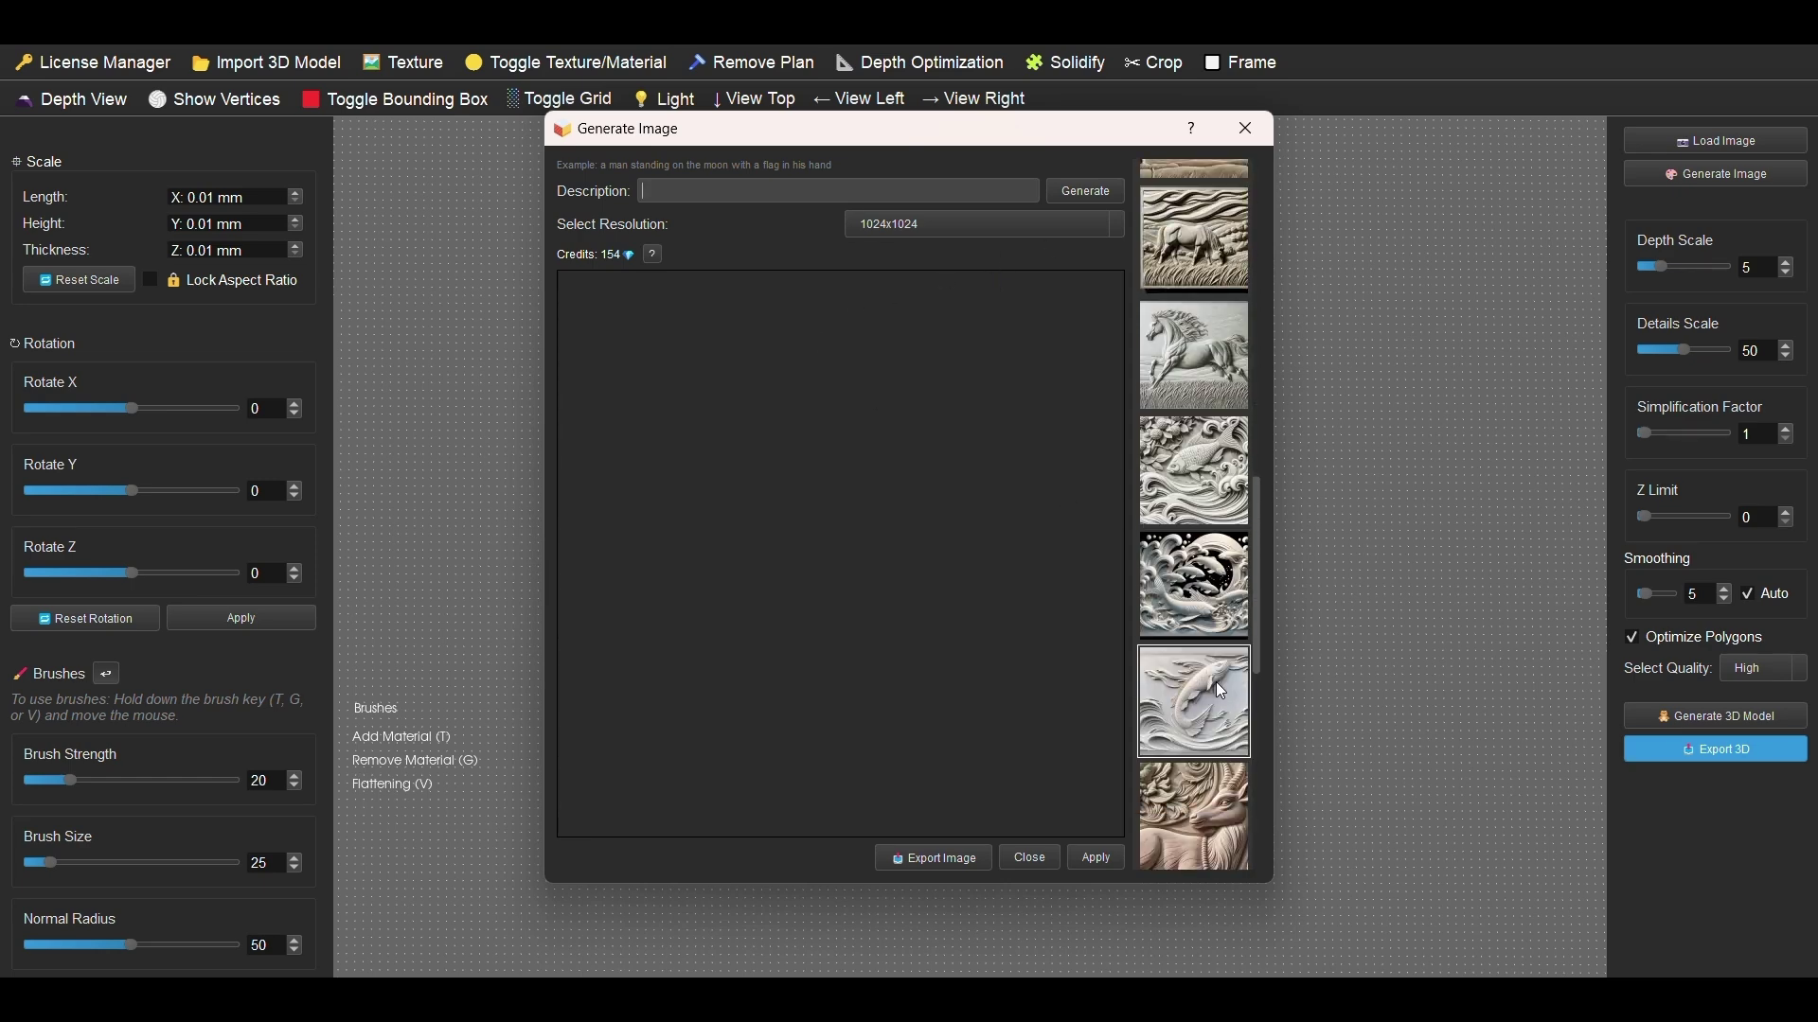
pyautogui.scroll(10, 1219, 682)
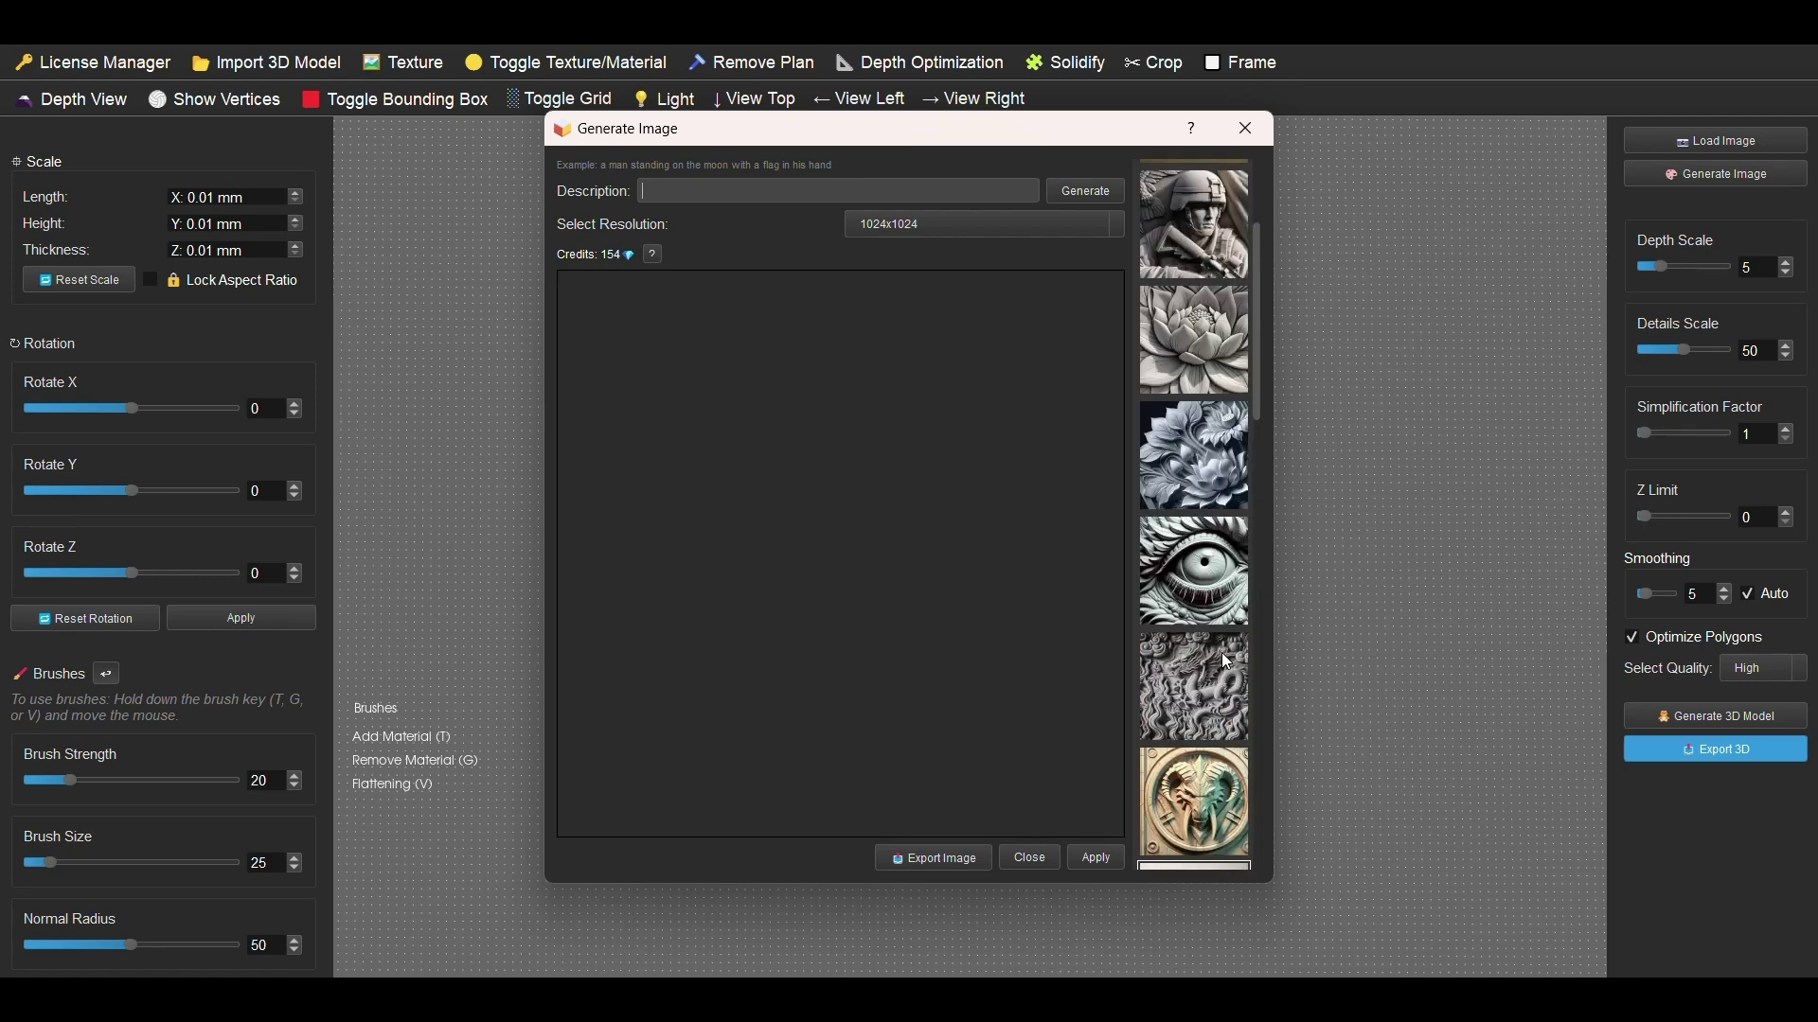
pyautogui.scroll(1, 1184, 229)
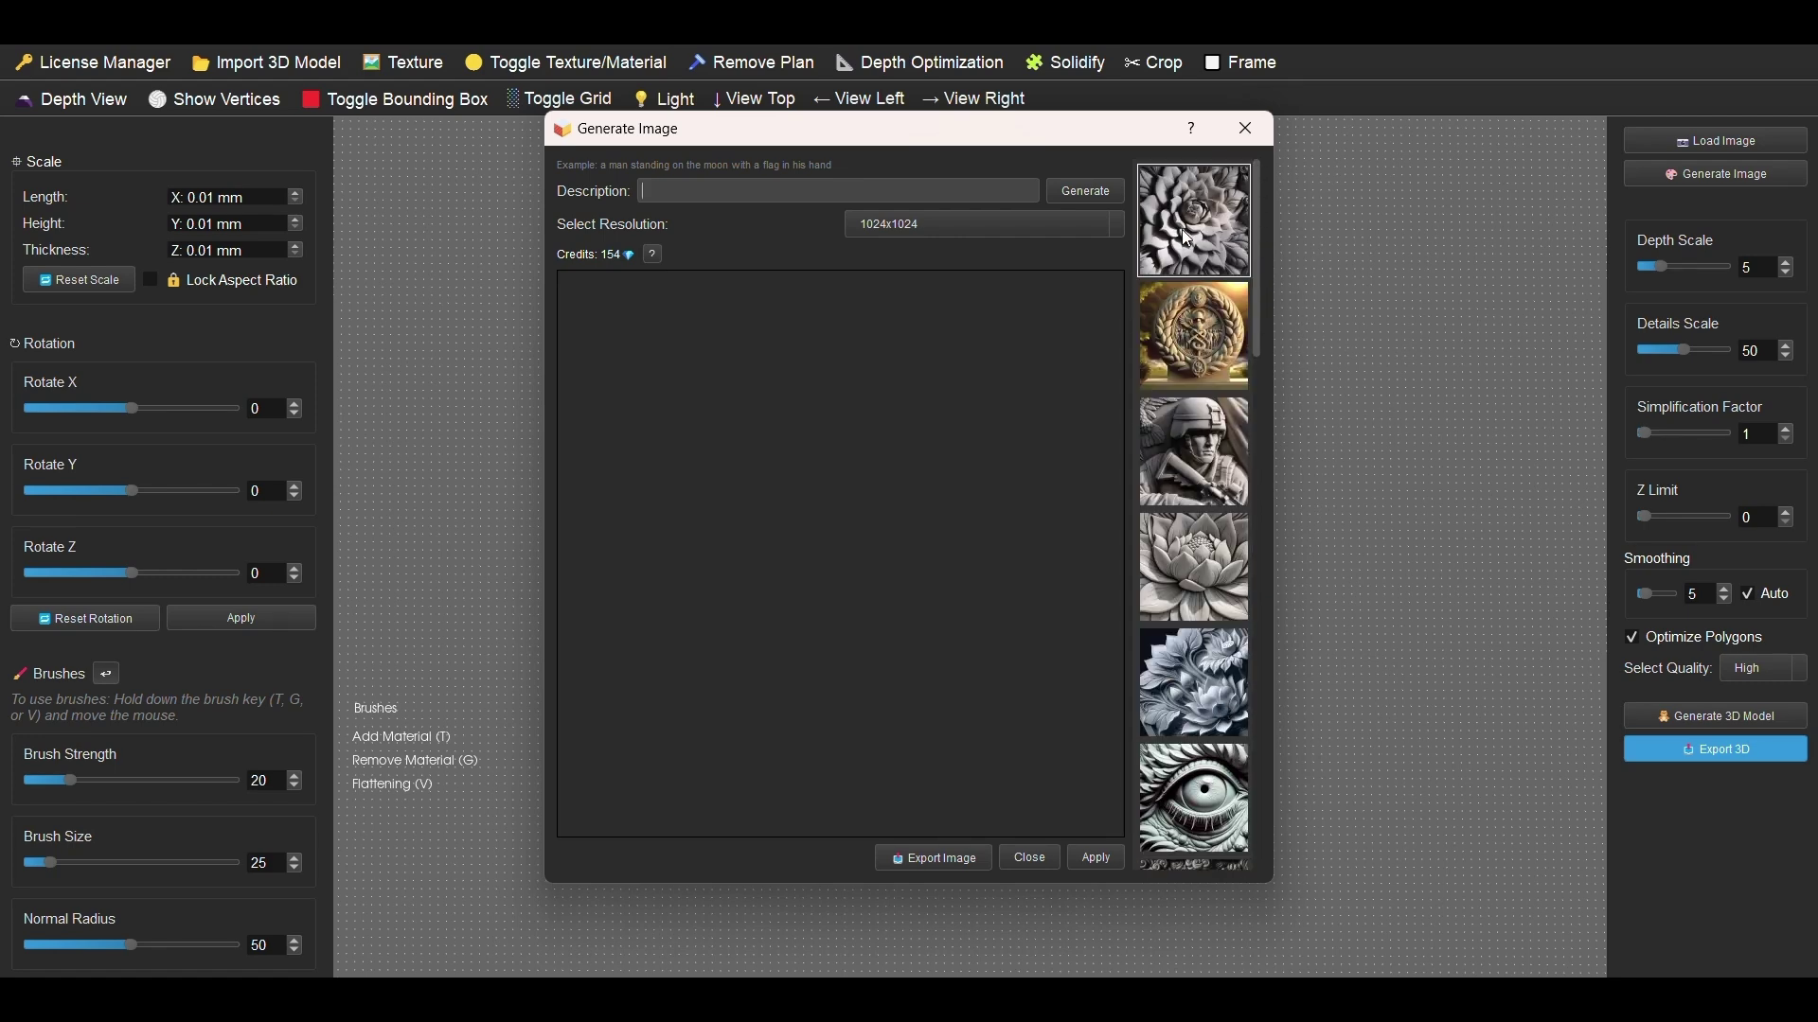
pyautogui.scroll(-3, 1218, 258)
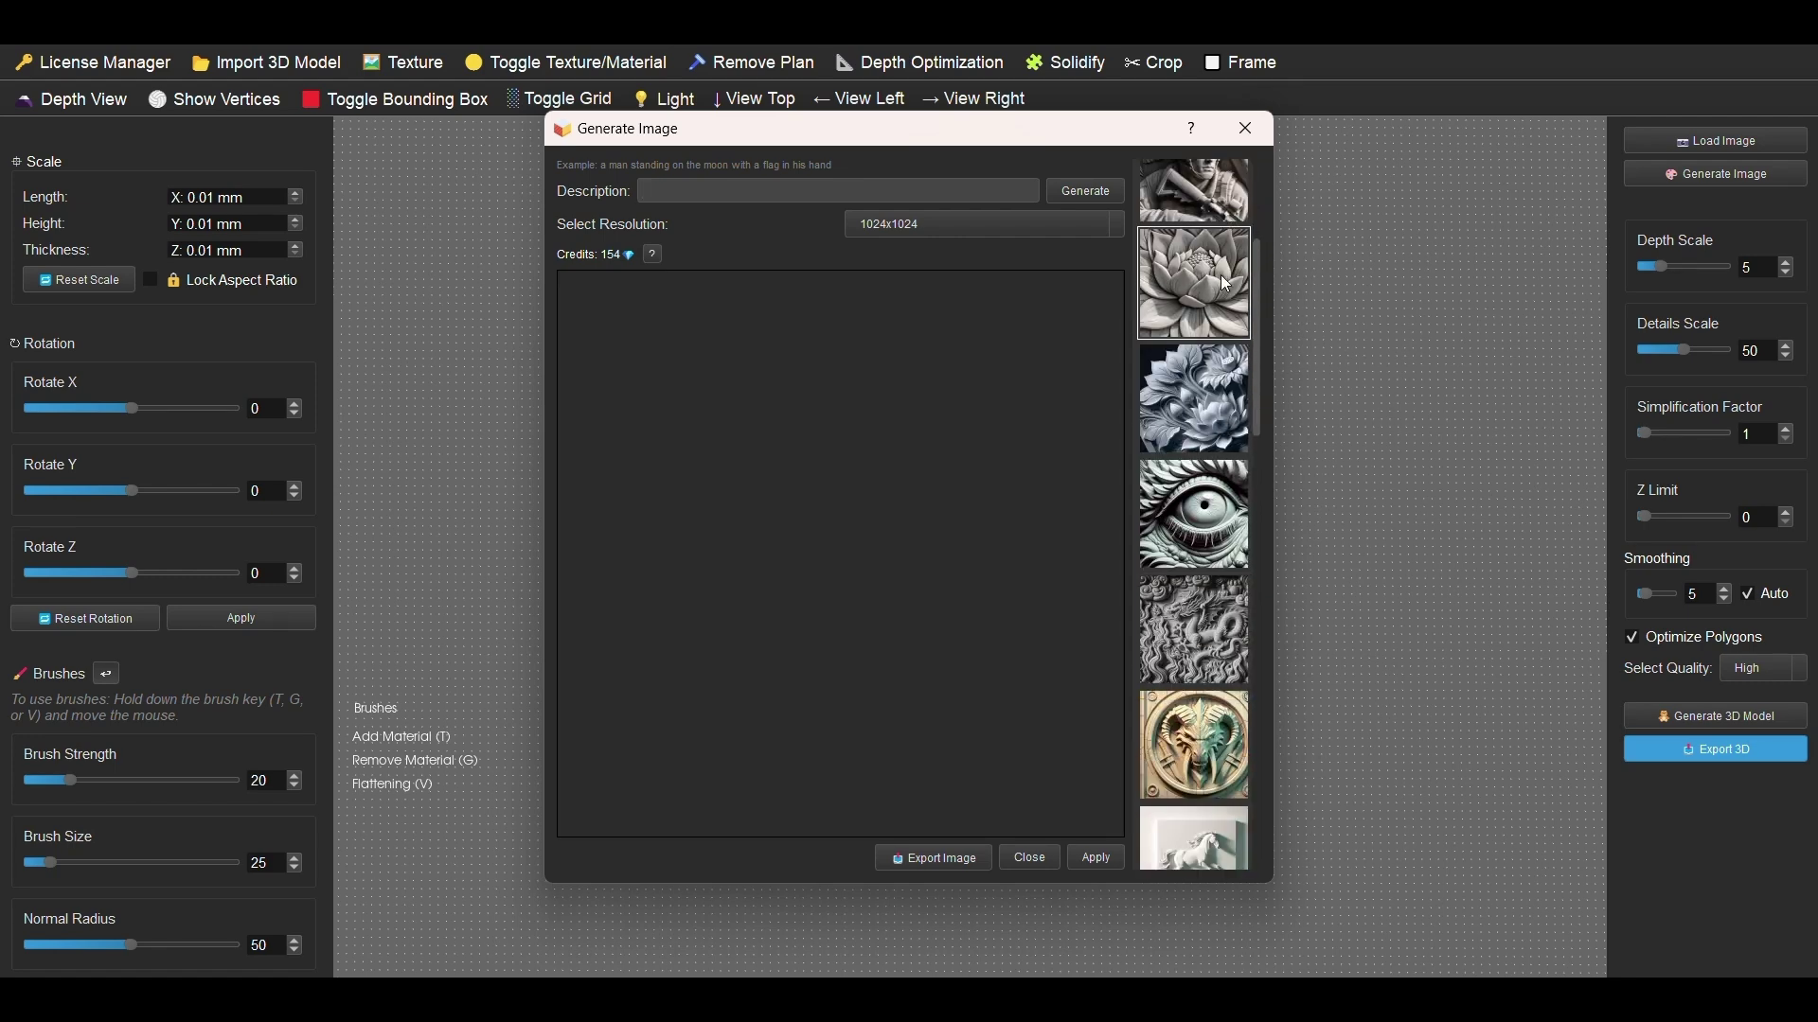
pyautogui.scroll(-6, 1221, 284)
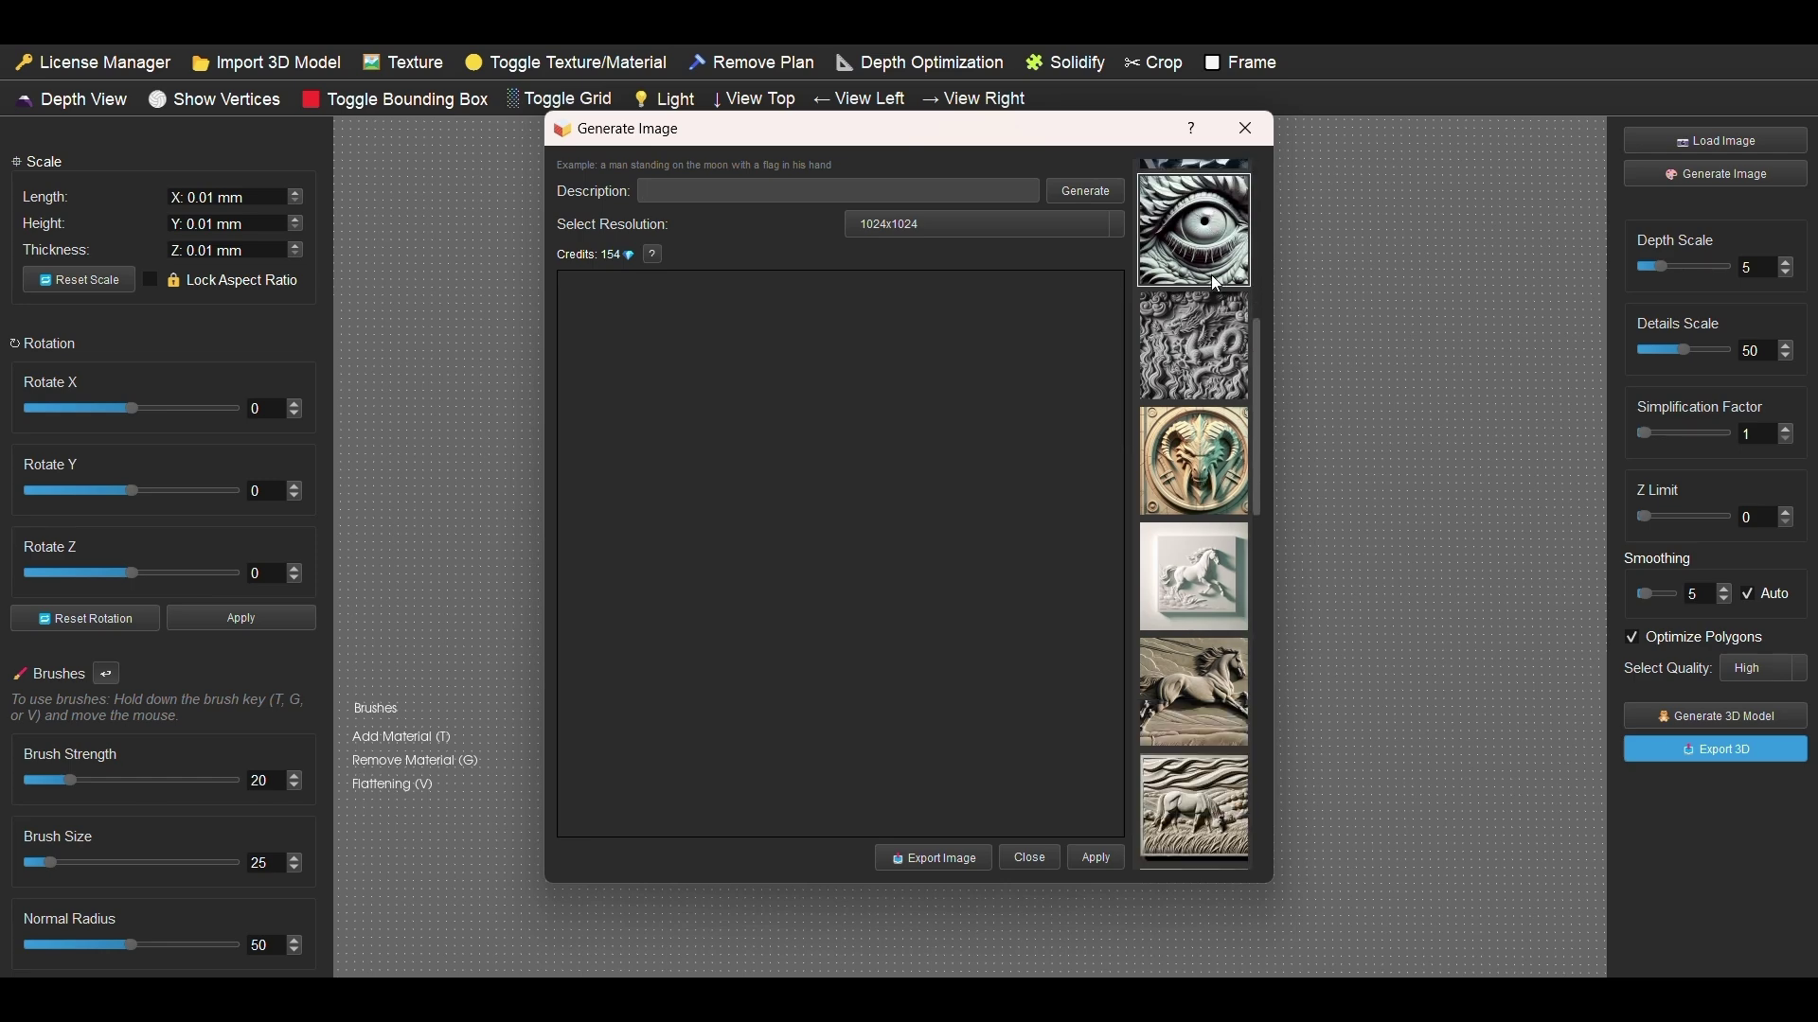
pyautogui.scroll(-1, 1222, 313)
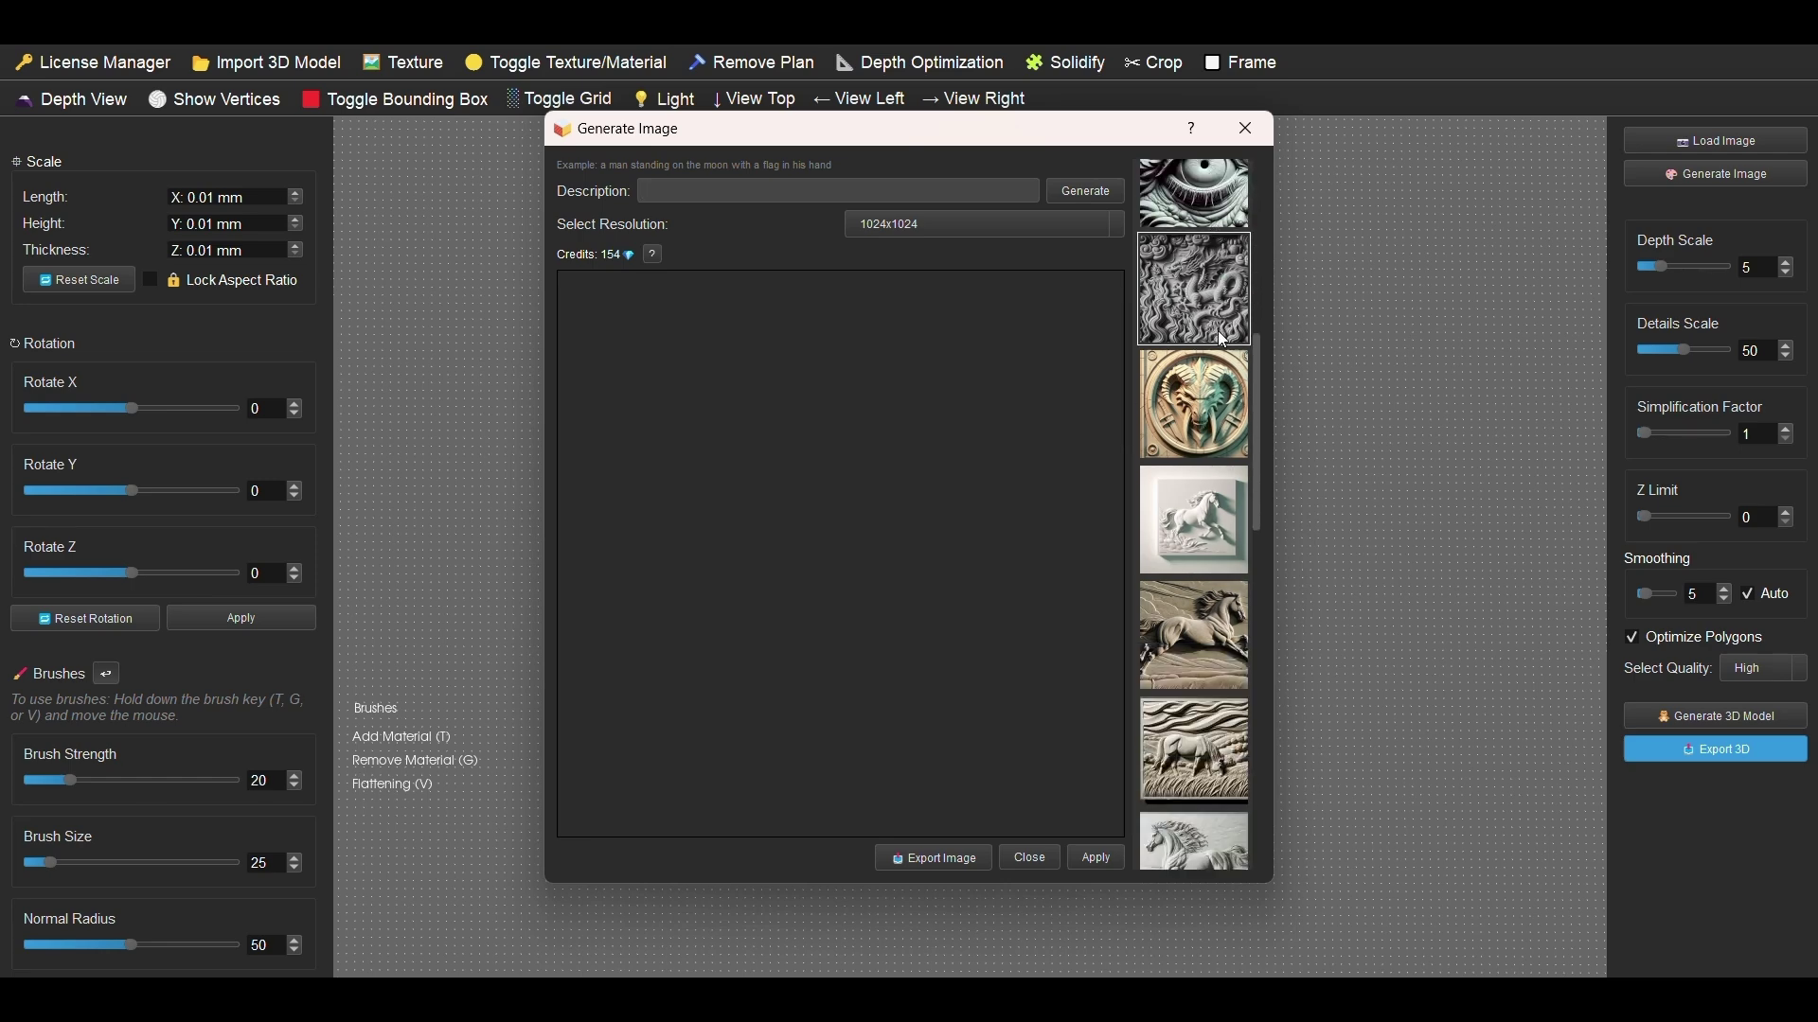
pyautogui.scroll(1, 1219, 345)
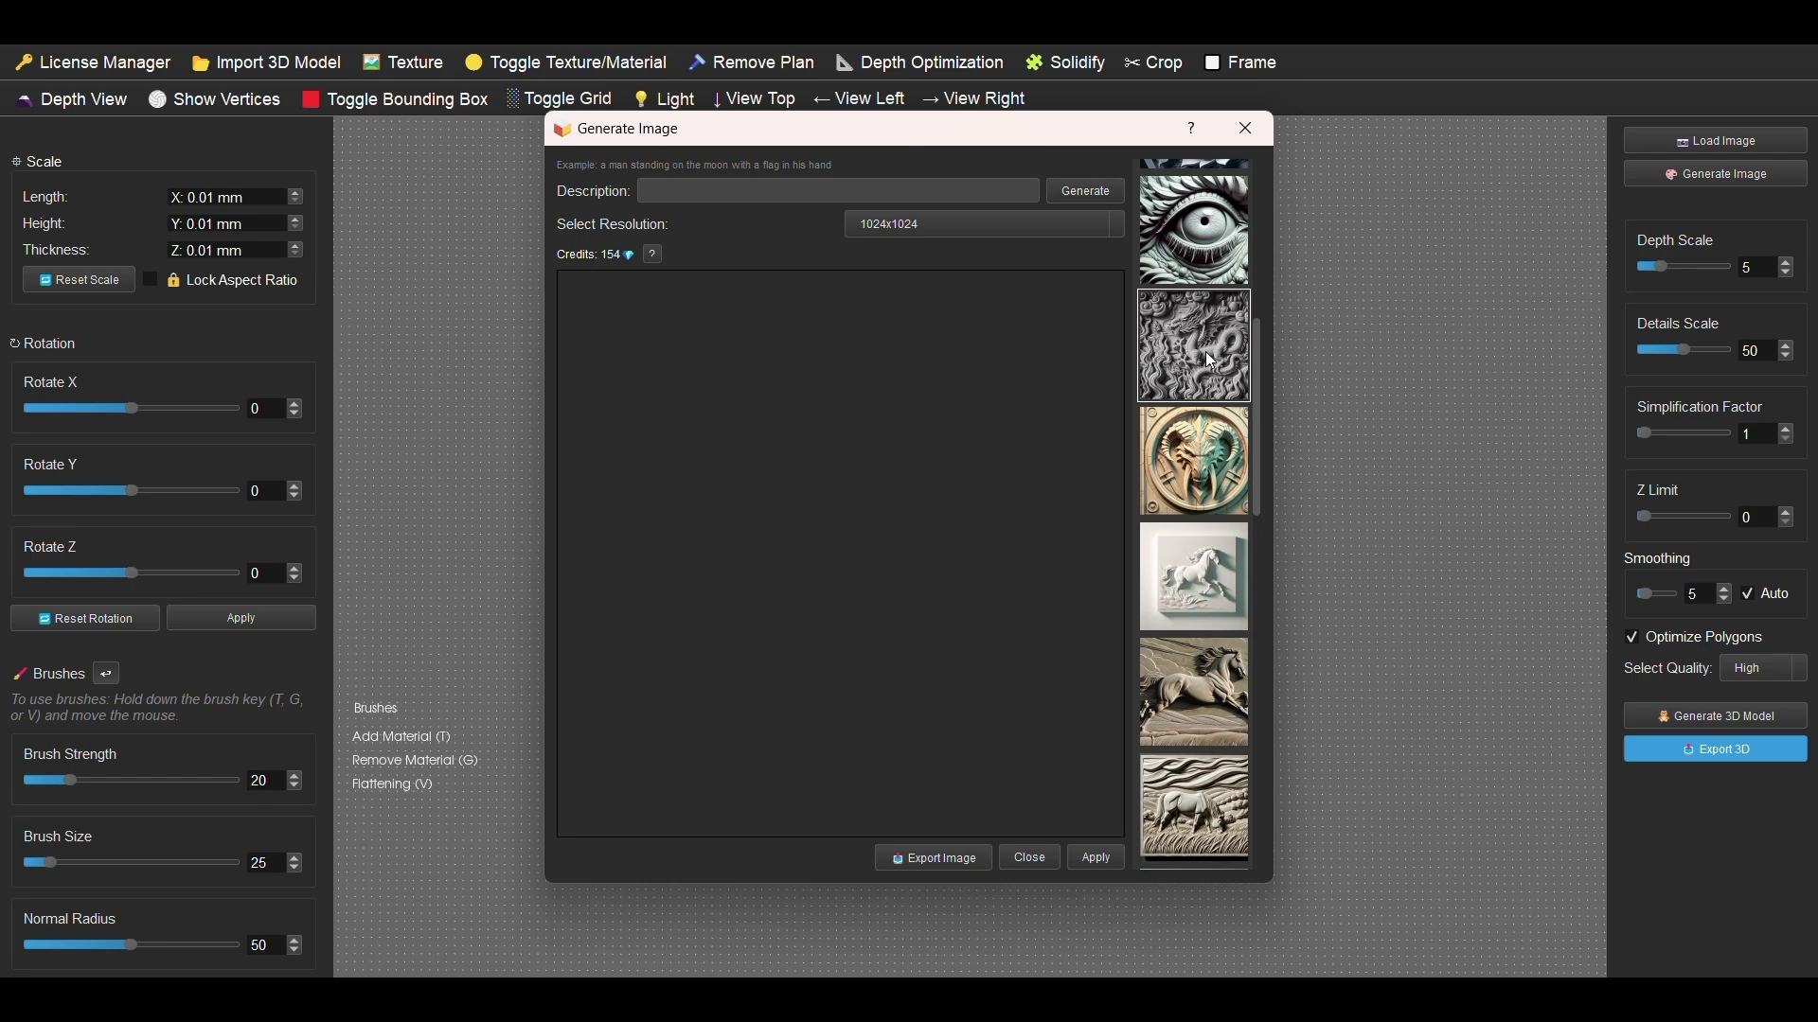
pyautogui.scroll(6, 1210, 359)
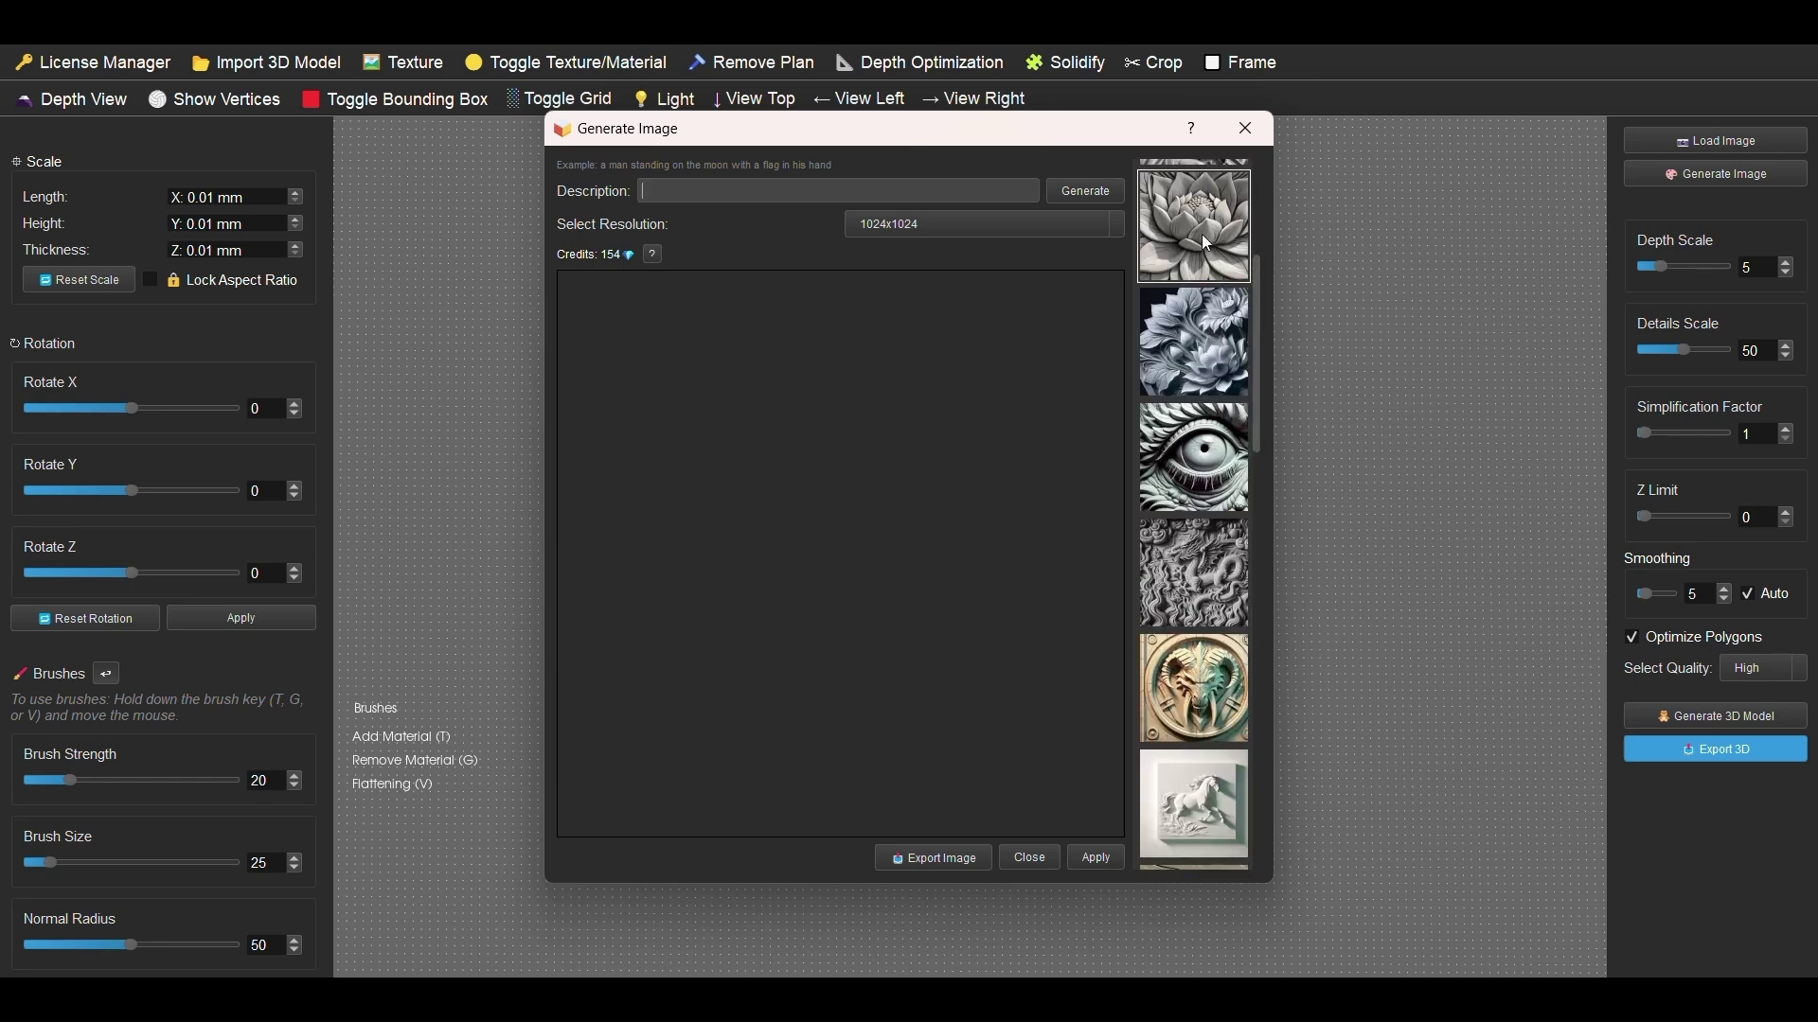
pyautogui.scroll(6, 1198, 247)
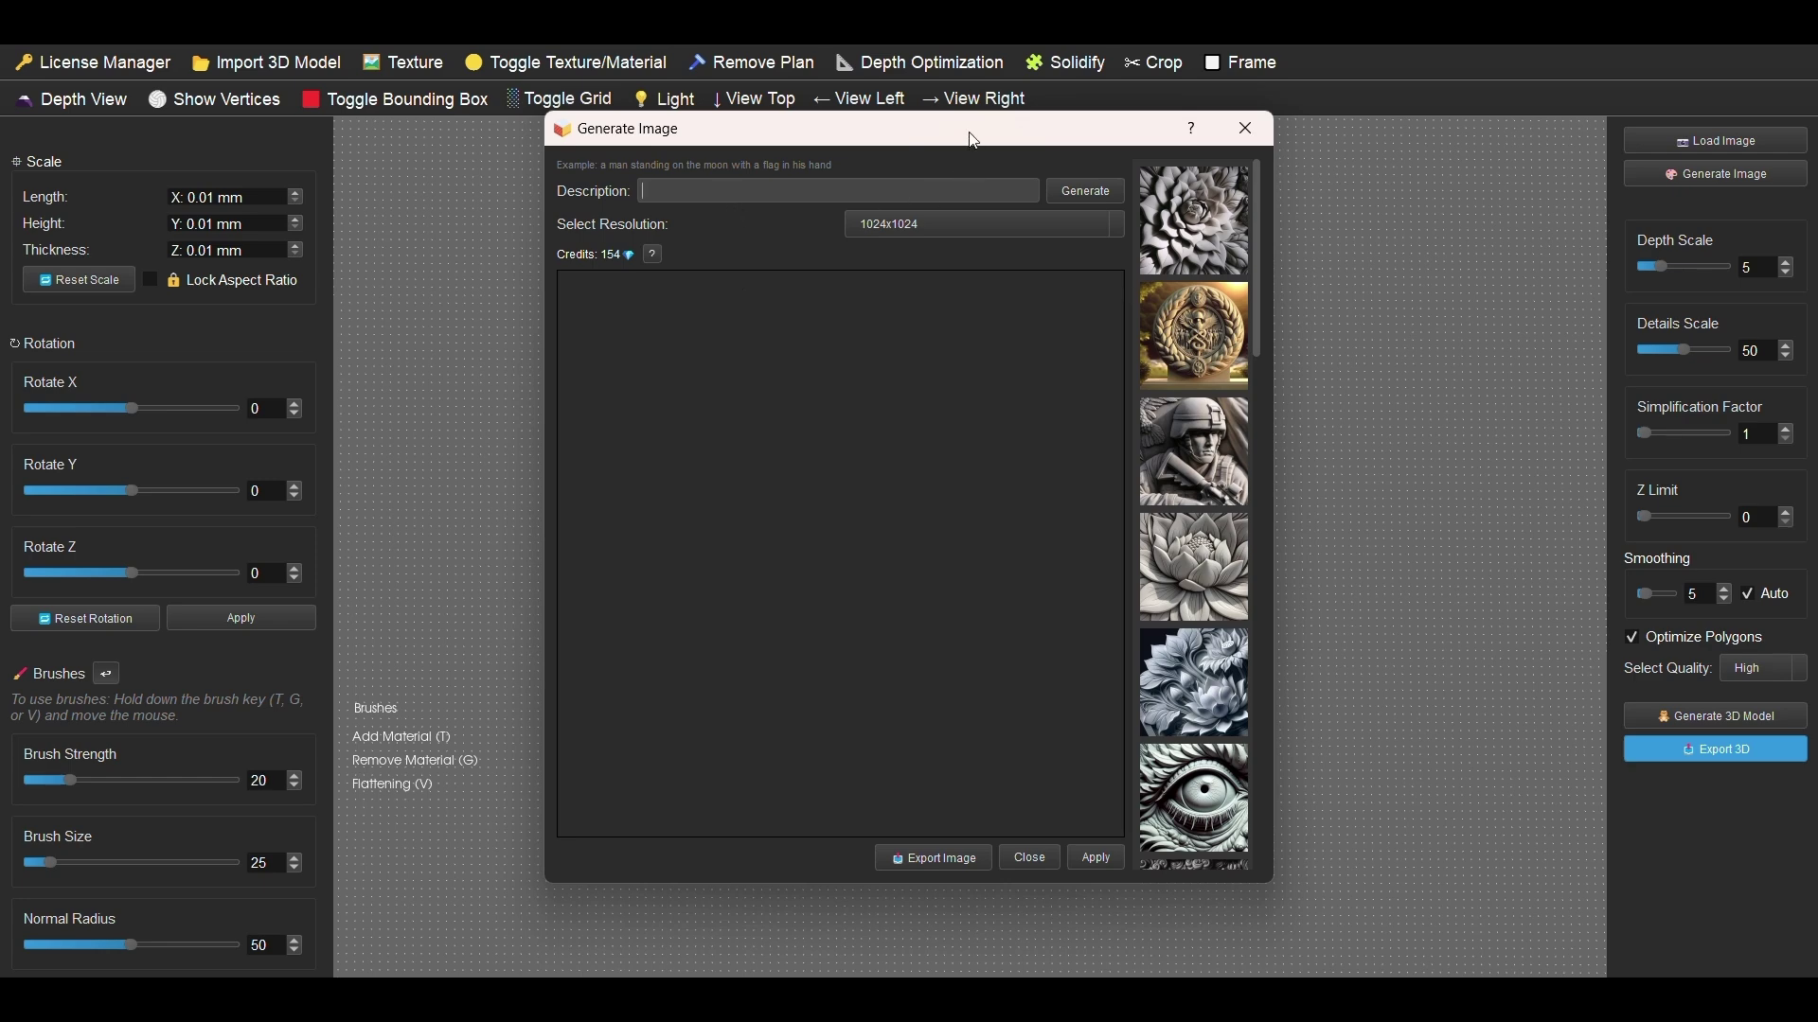
# Paste 'creepy halloween pumpkin' as the image description after checking the per-generation credit cost
pyautogui.moveTo(974, 140); pyautogui.dragTo(999, 177)
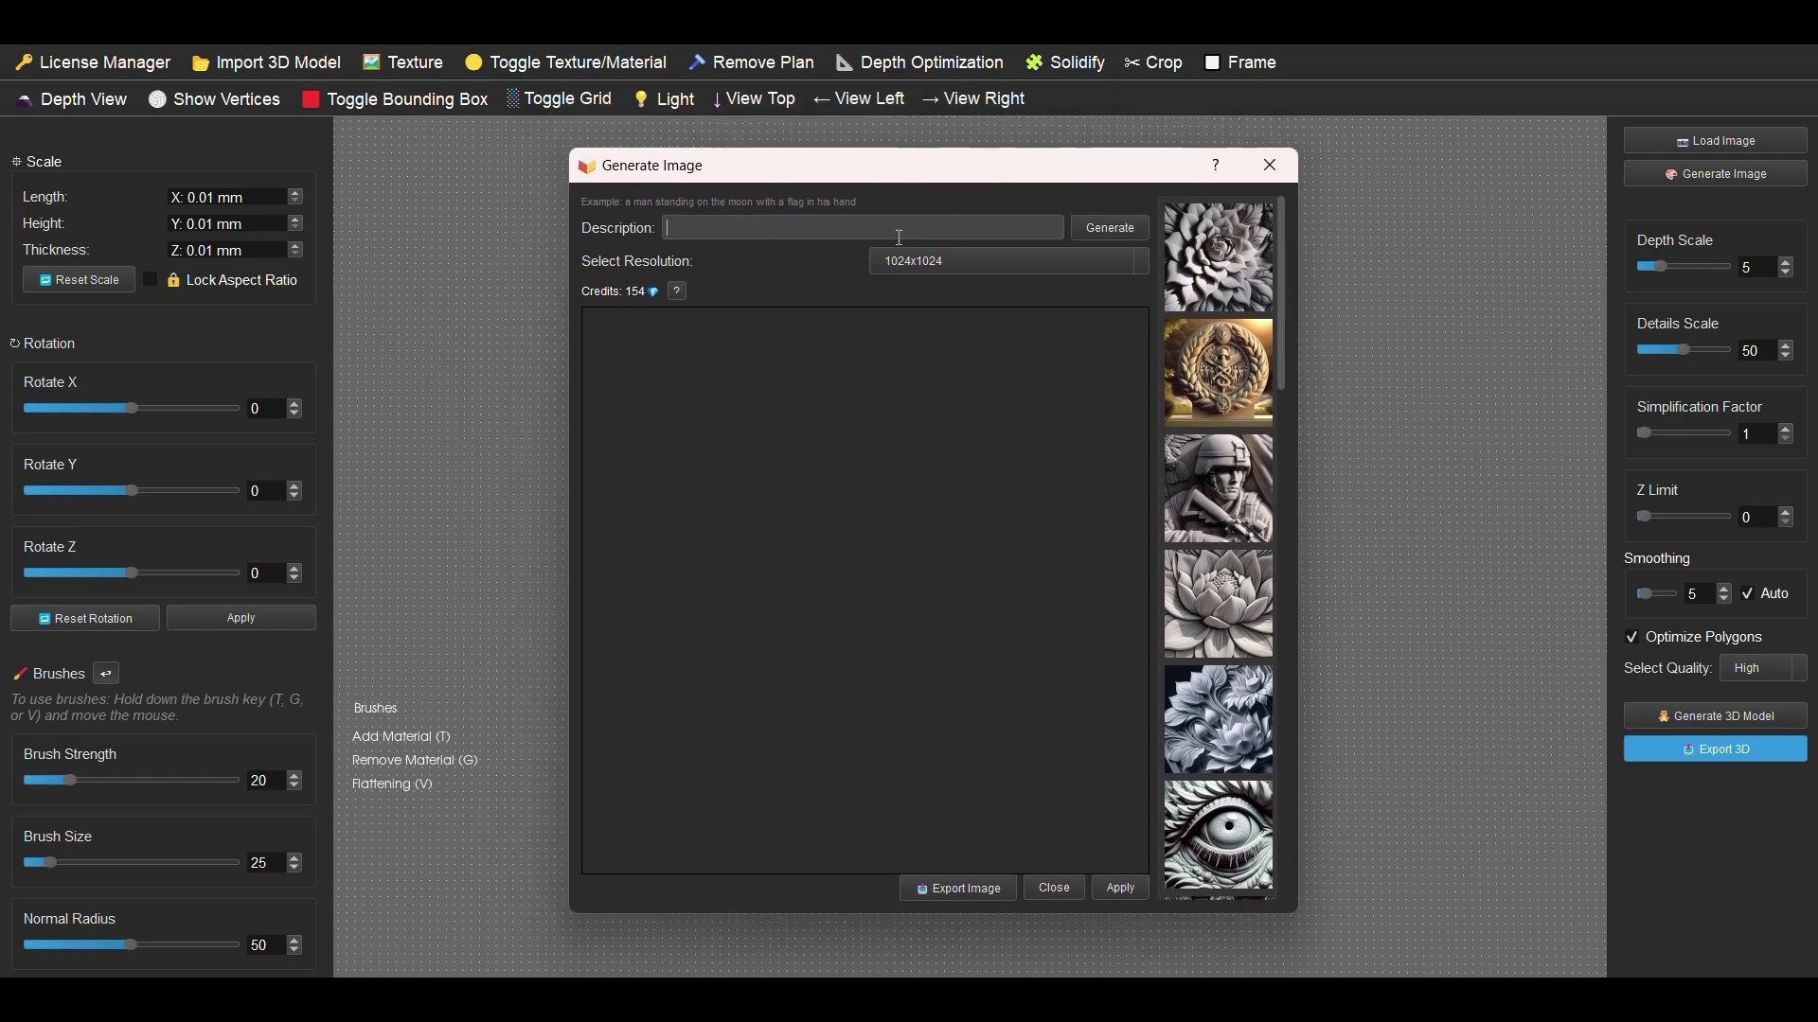
pyautogui.write('creepy halloween pumpkin')
pyautogui.click(679, 292)
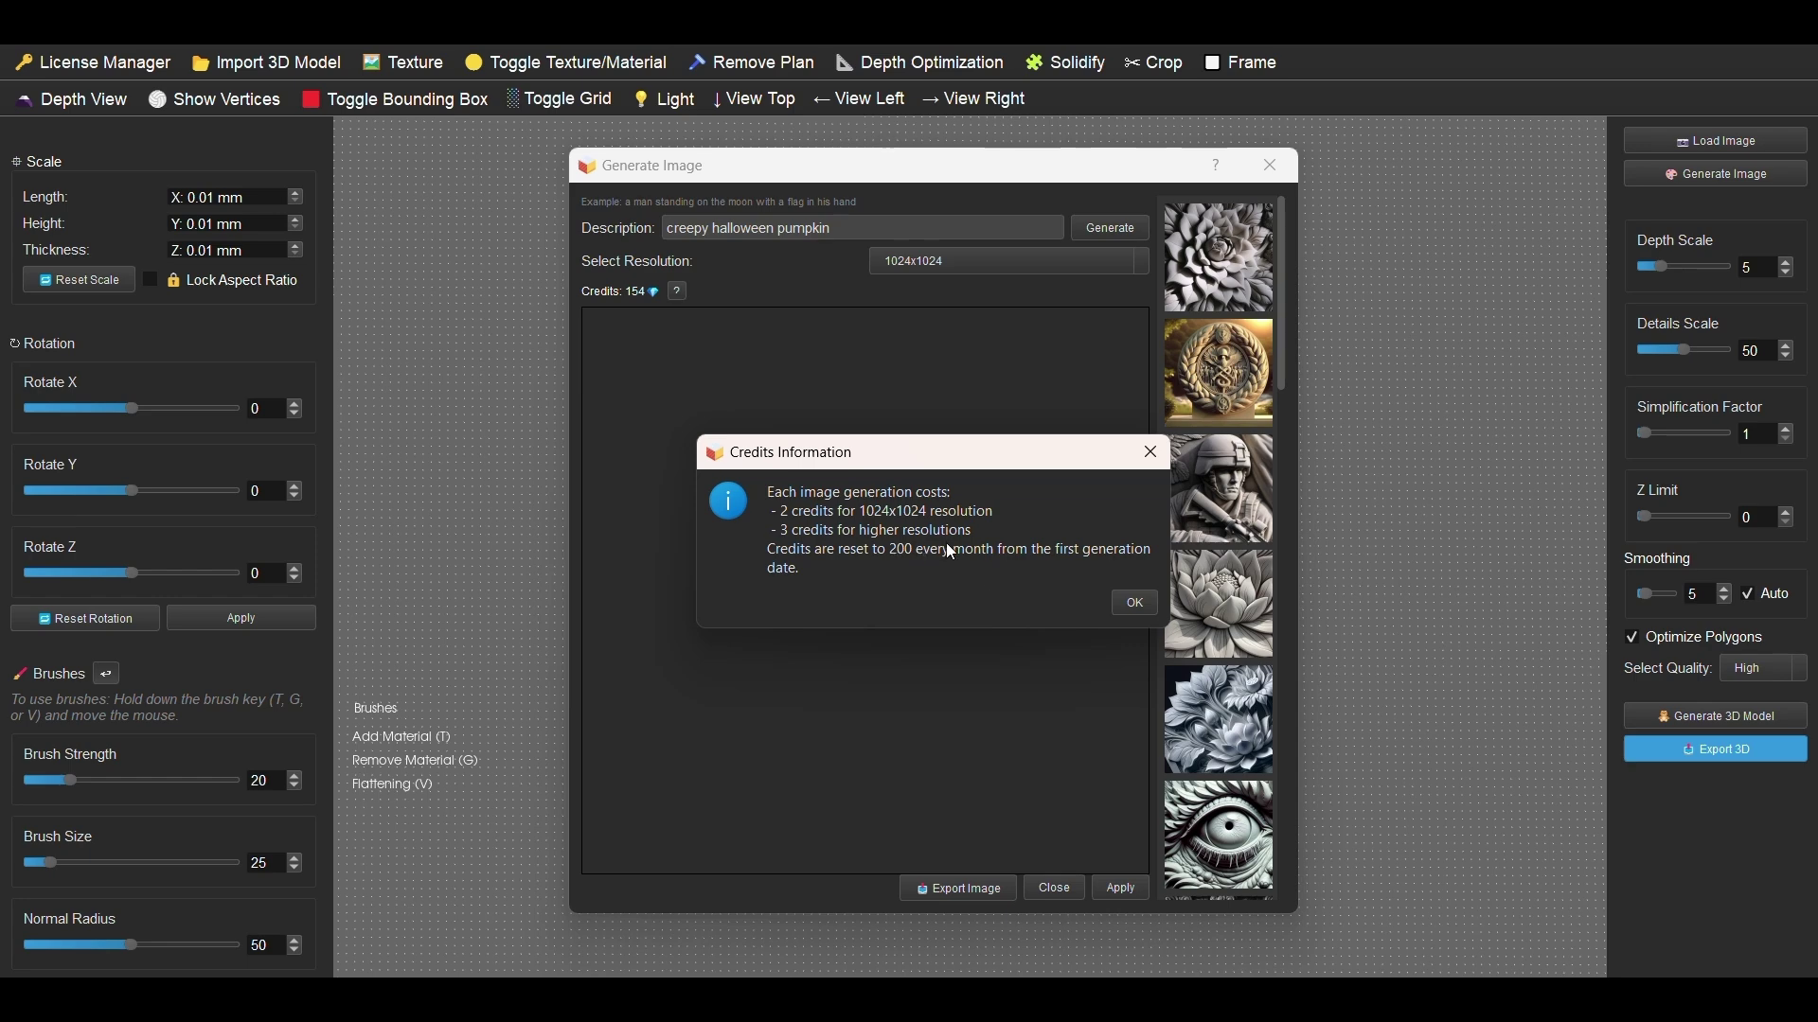
pyautogui.click(1134, 605)
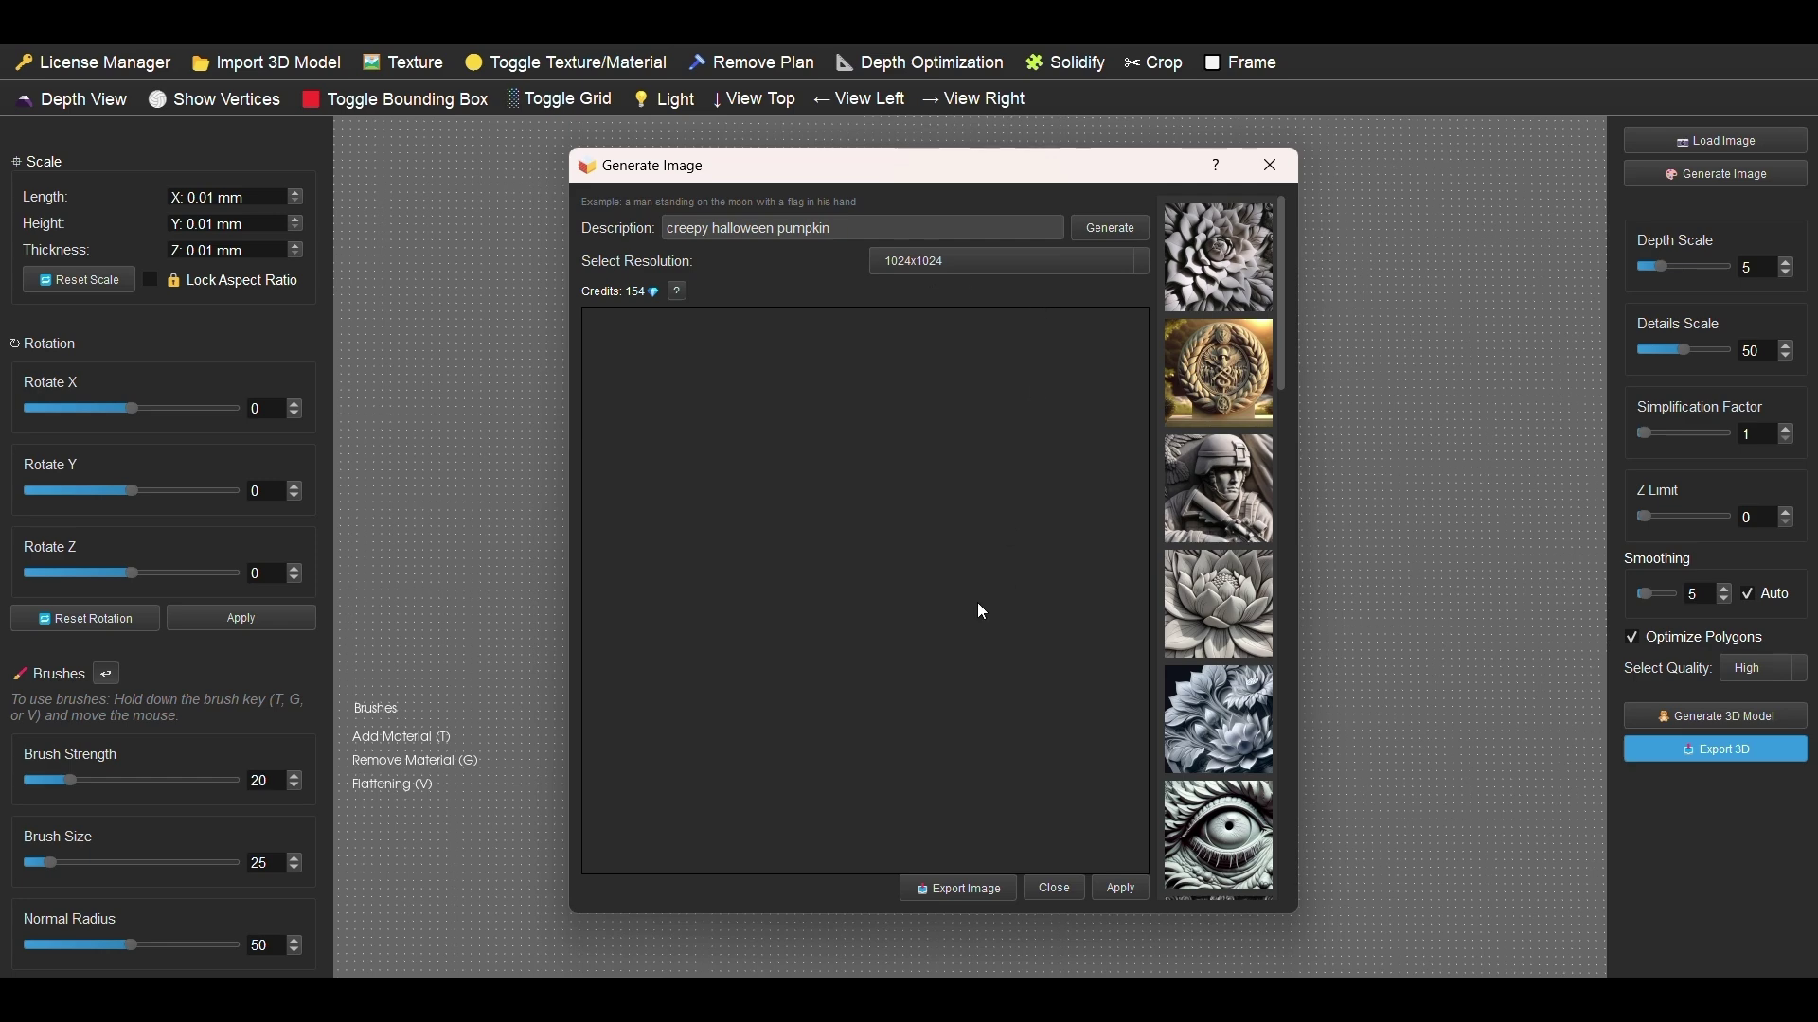
# Generate the 1024x1024 creepy halloween pumpkin relief image and view the preview
pyautogui.click(1103, 228)
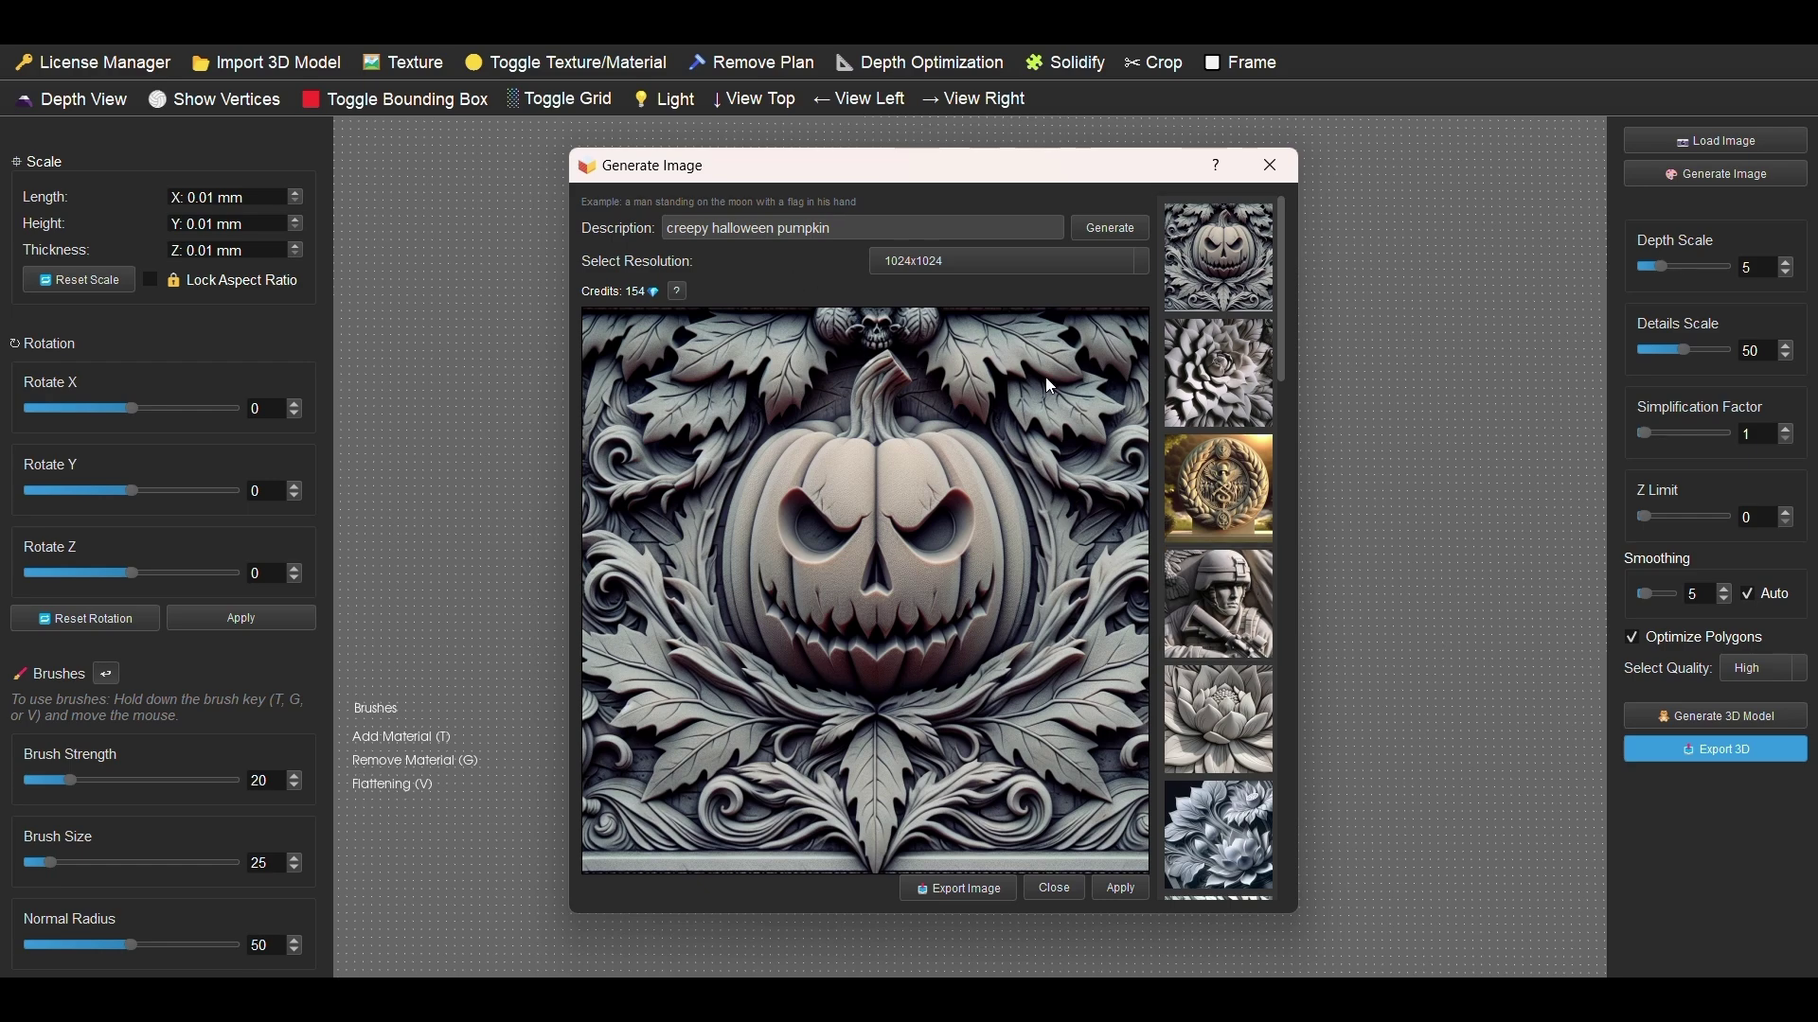
pyautogui.scroll(-1, 1223, 487)
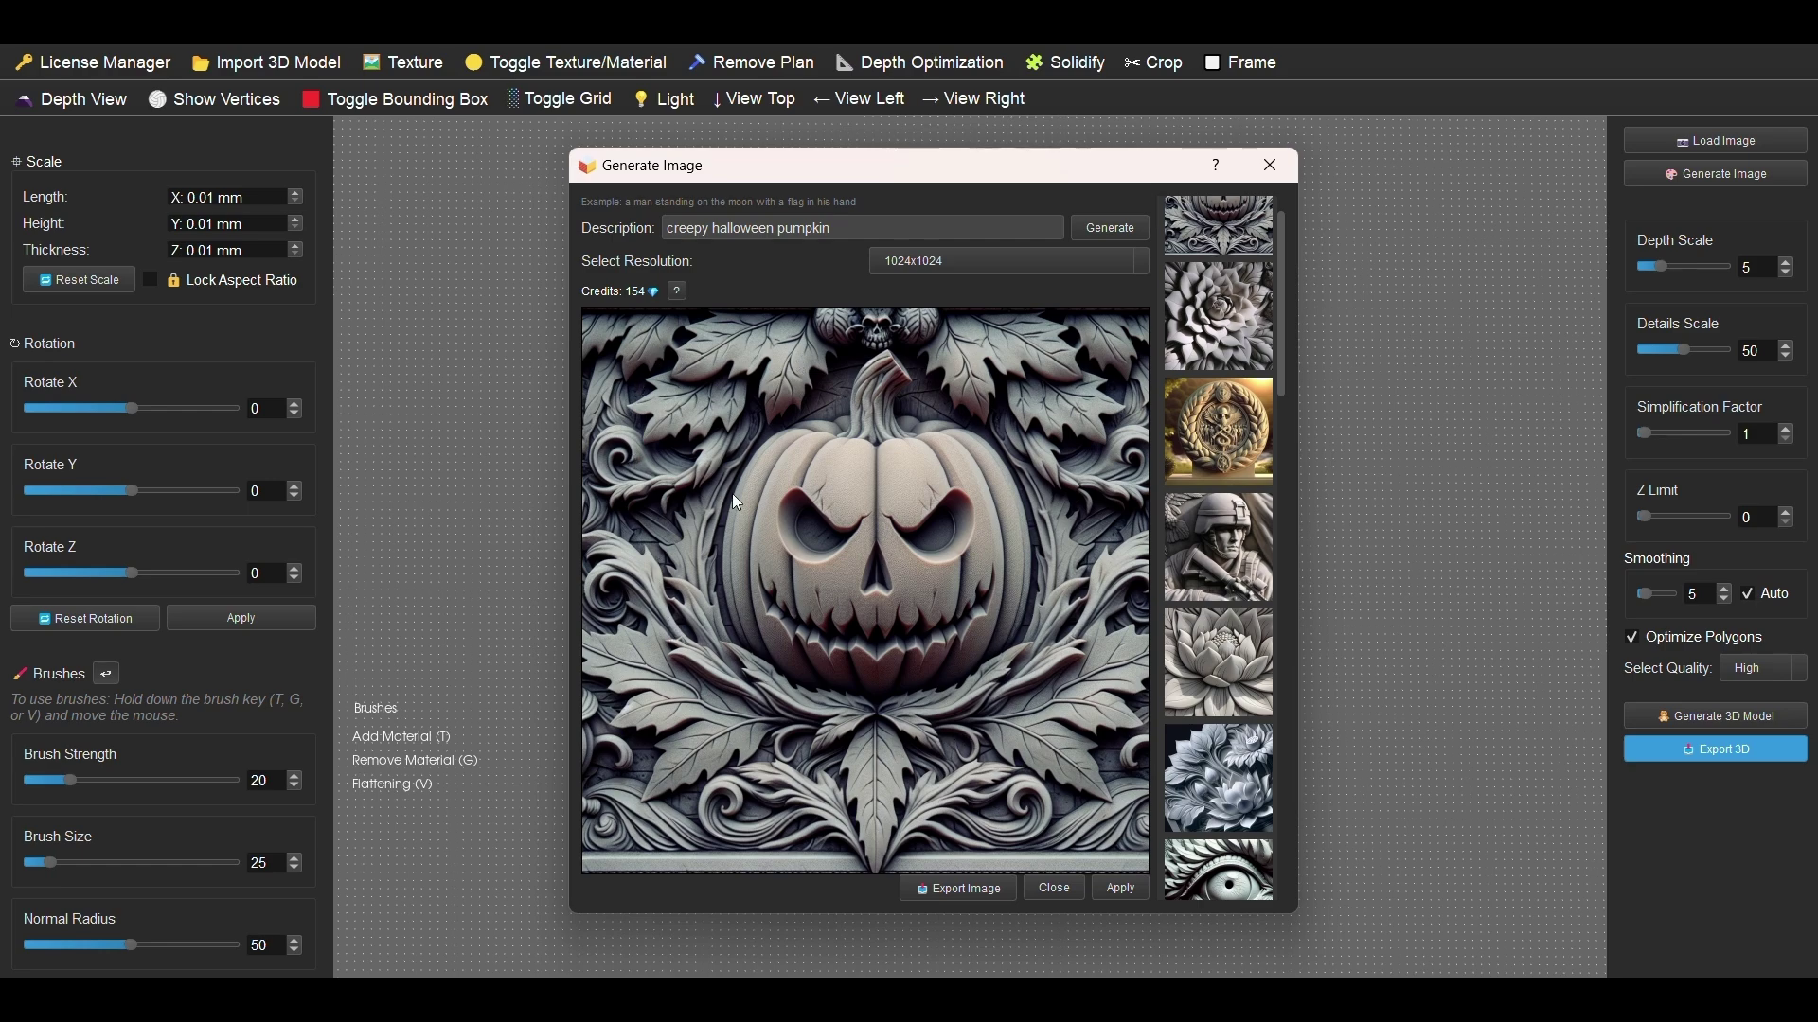
# Apply the pumpkin image as source and restore its original full-background version in the image editor
pyautogui.click(1121, 889)
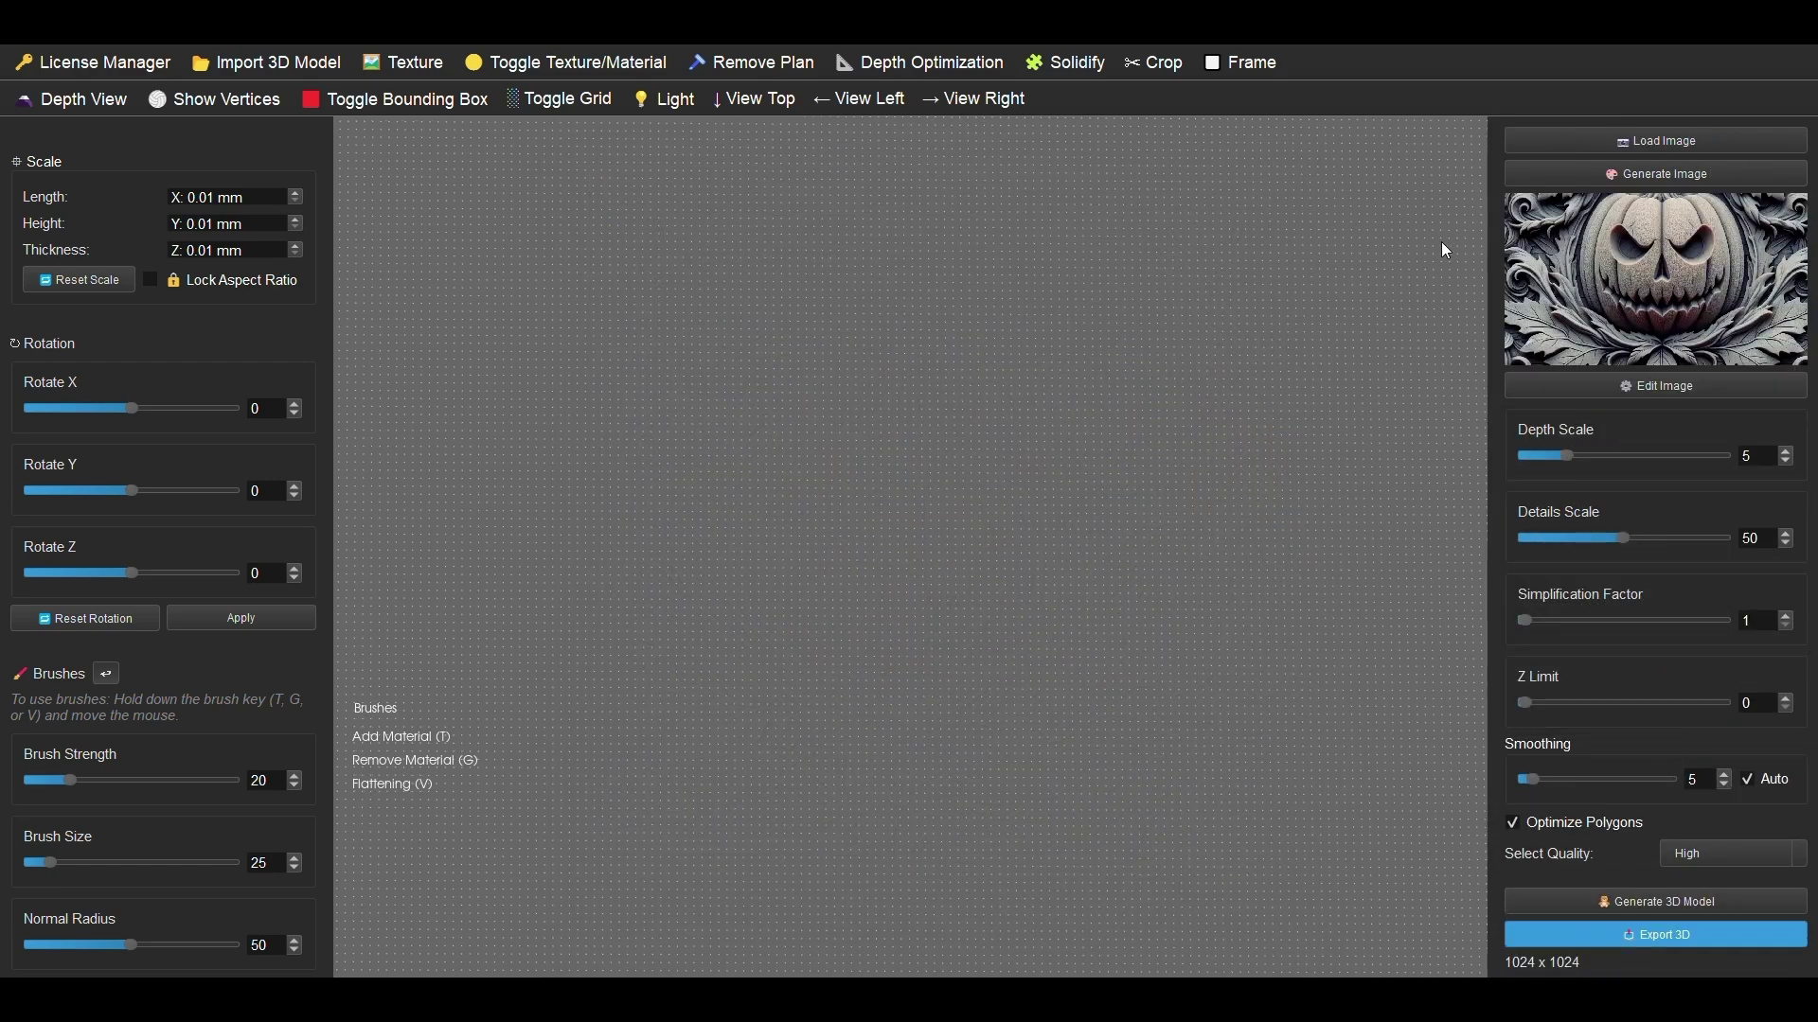
pyautogui.click(1654, 388)
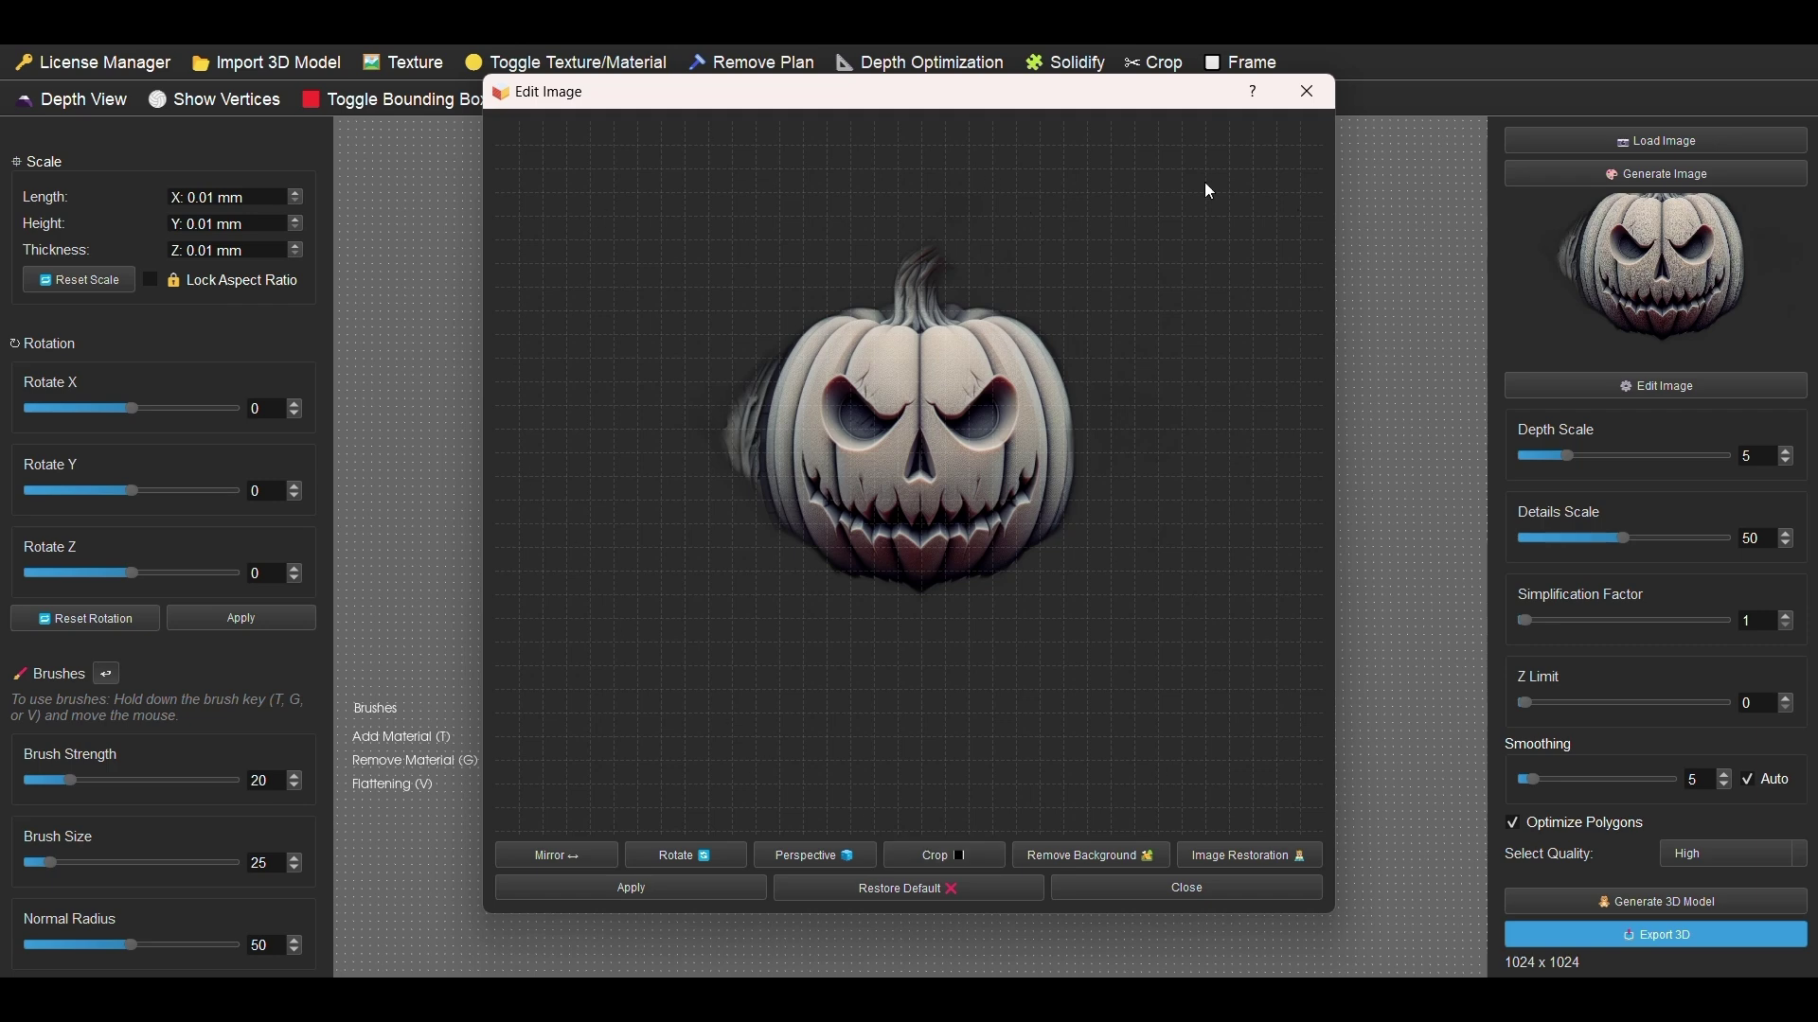
pyautogui.click(926, 889)
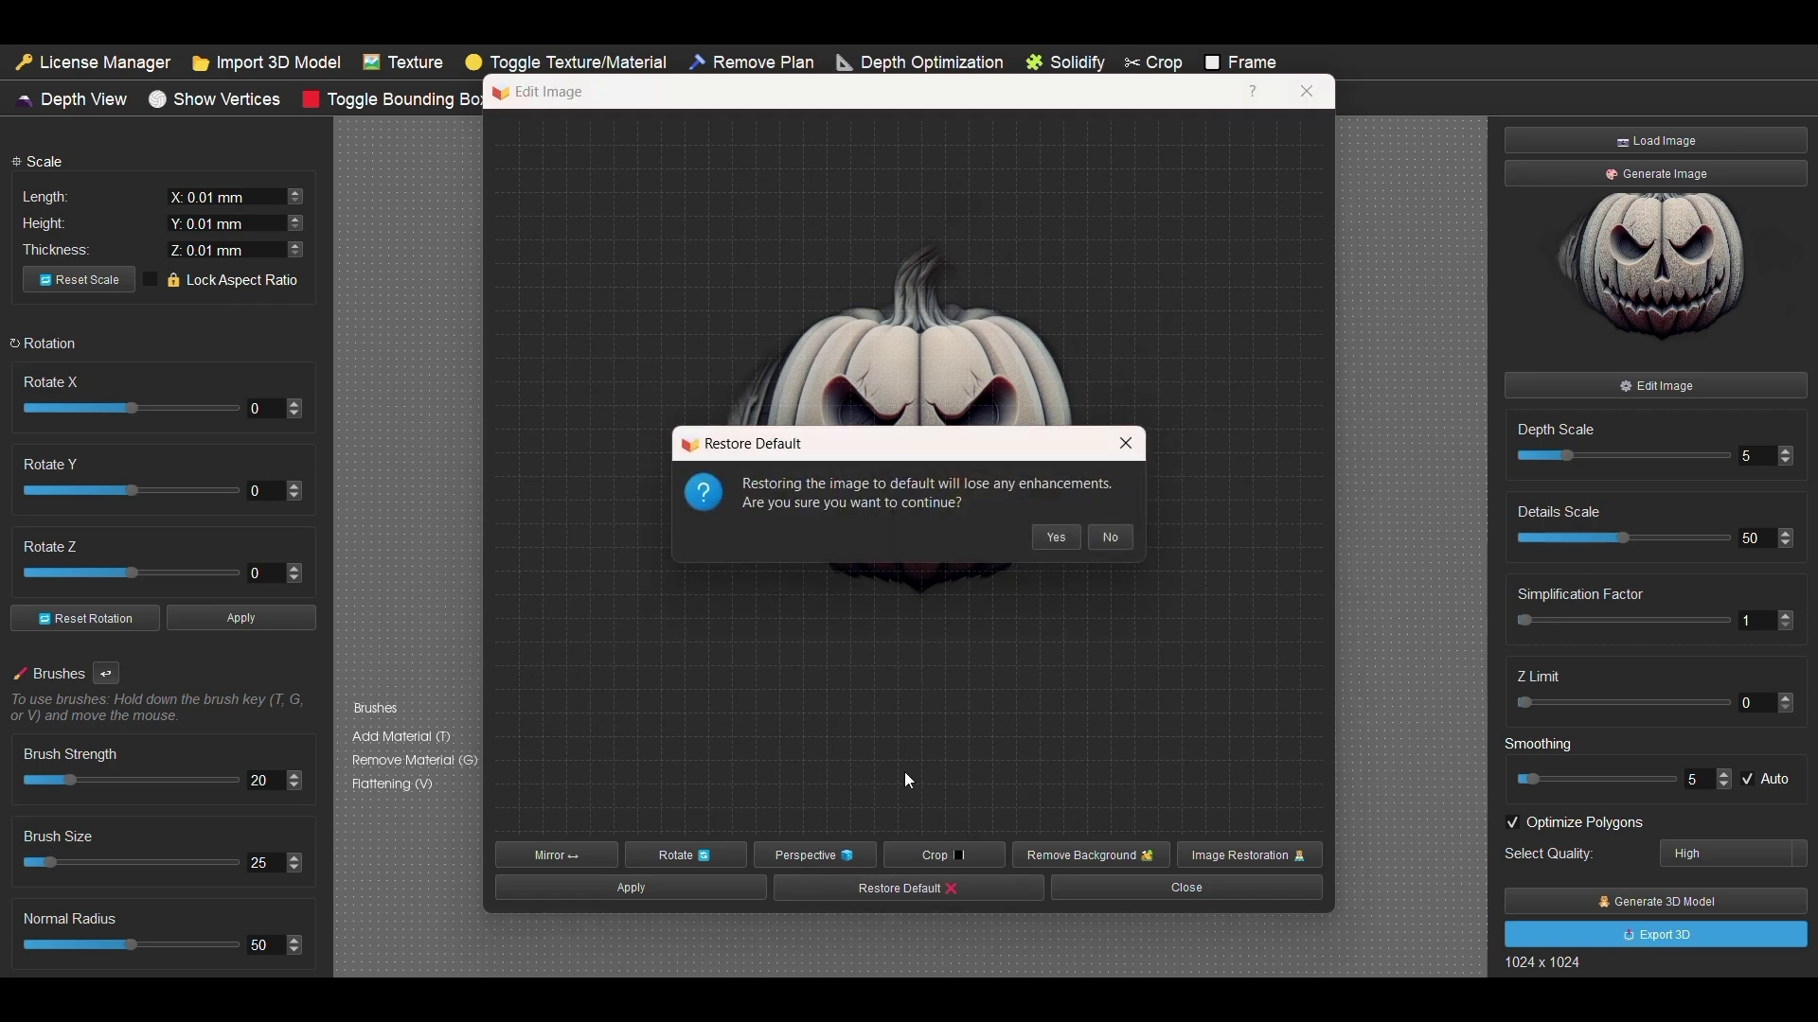
pyautogui.click(1068, 543)
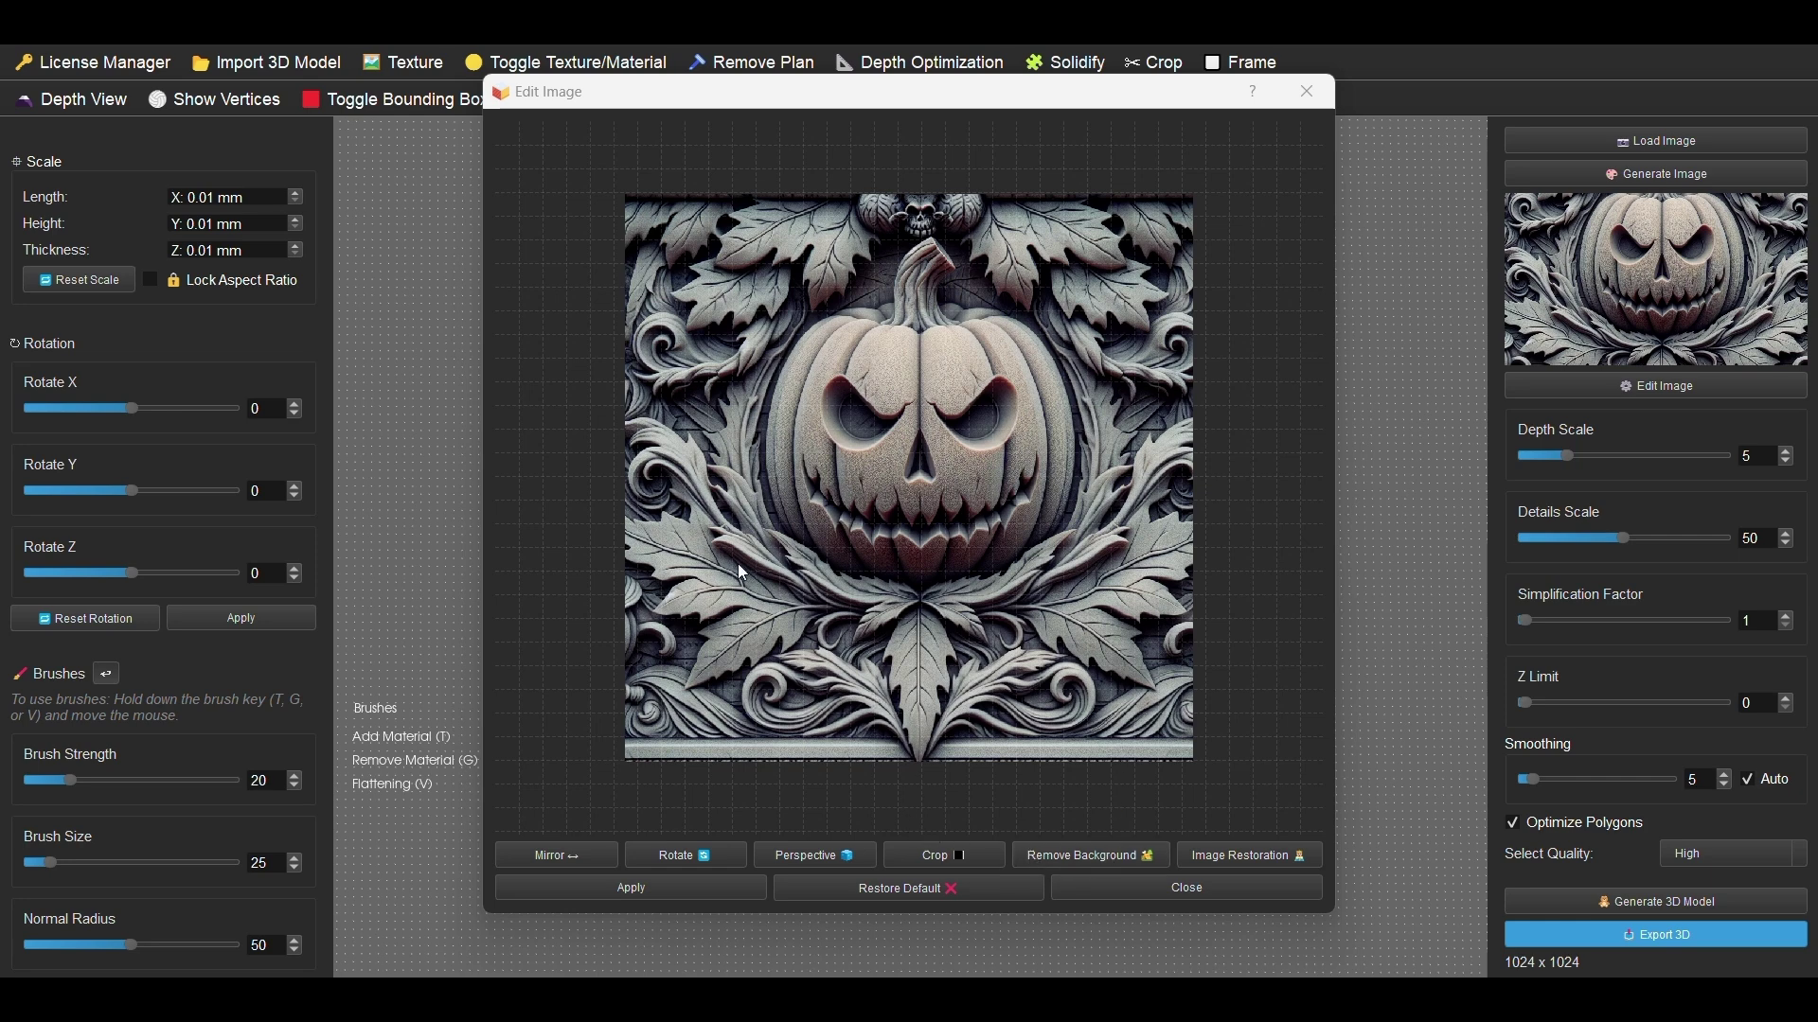
pyautogui.click(679, 888)
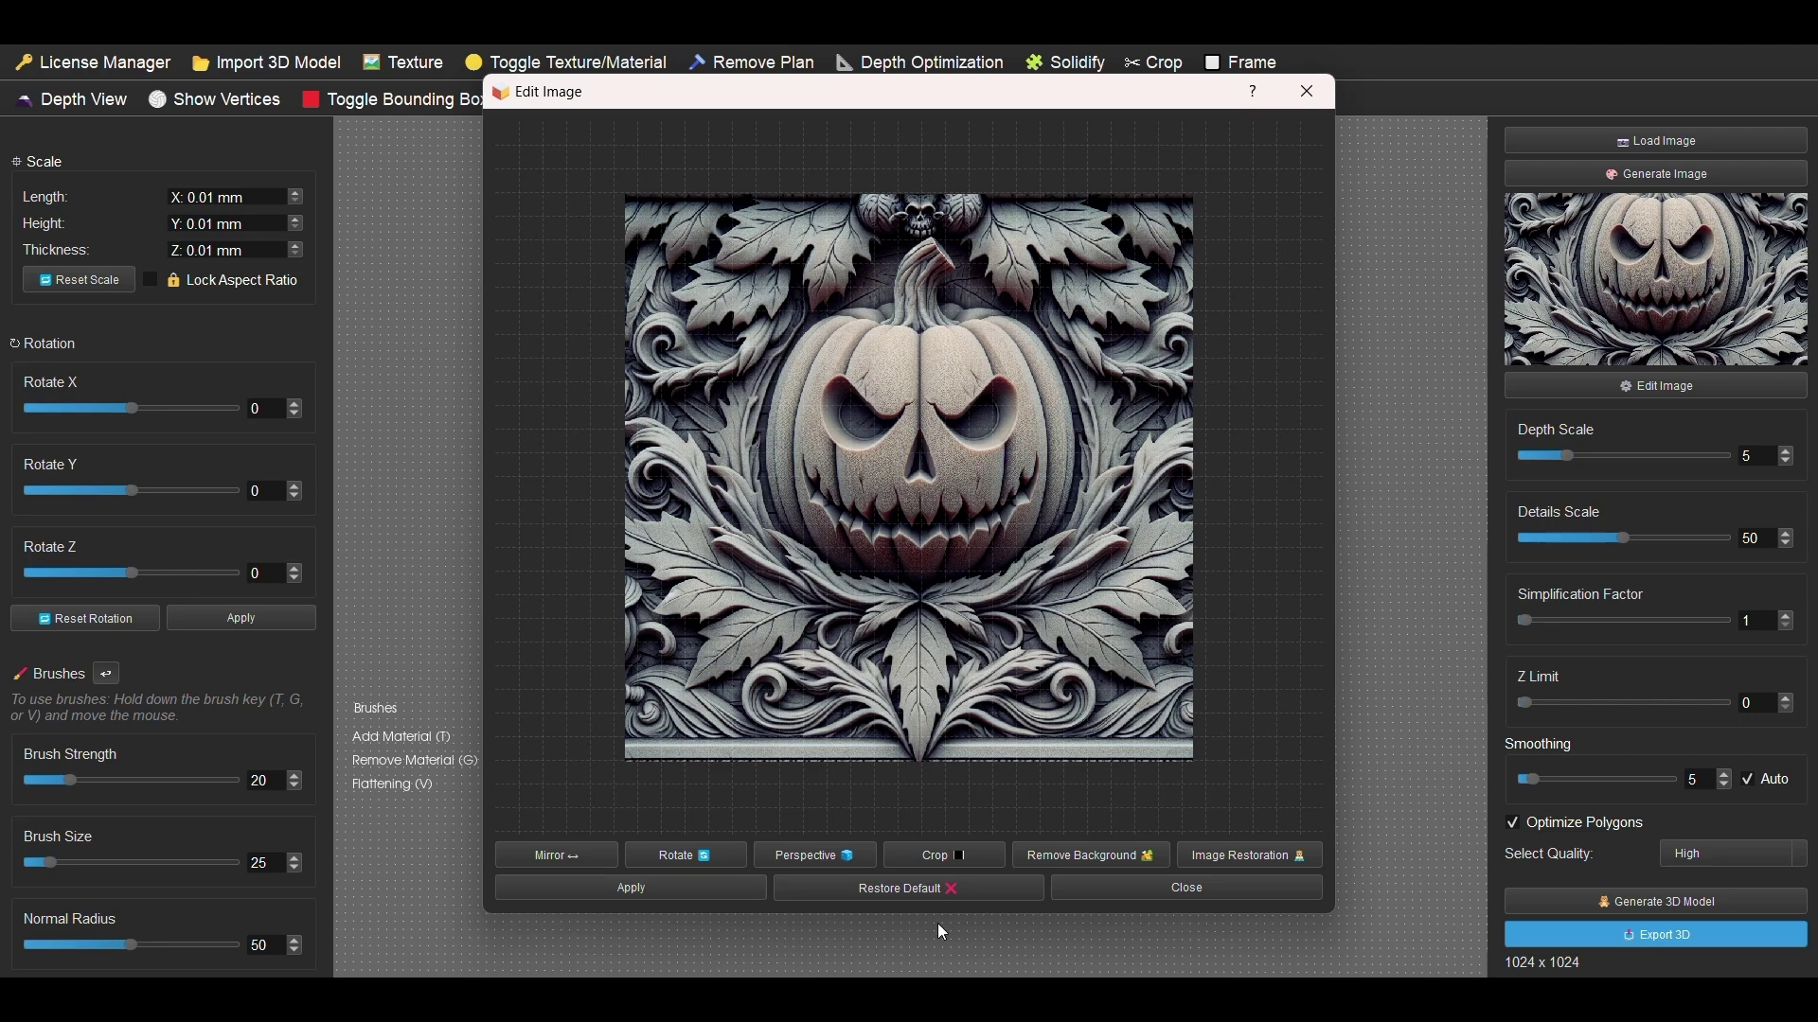
pyautogui.click(1152, 887)
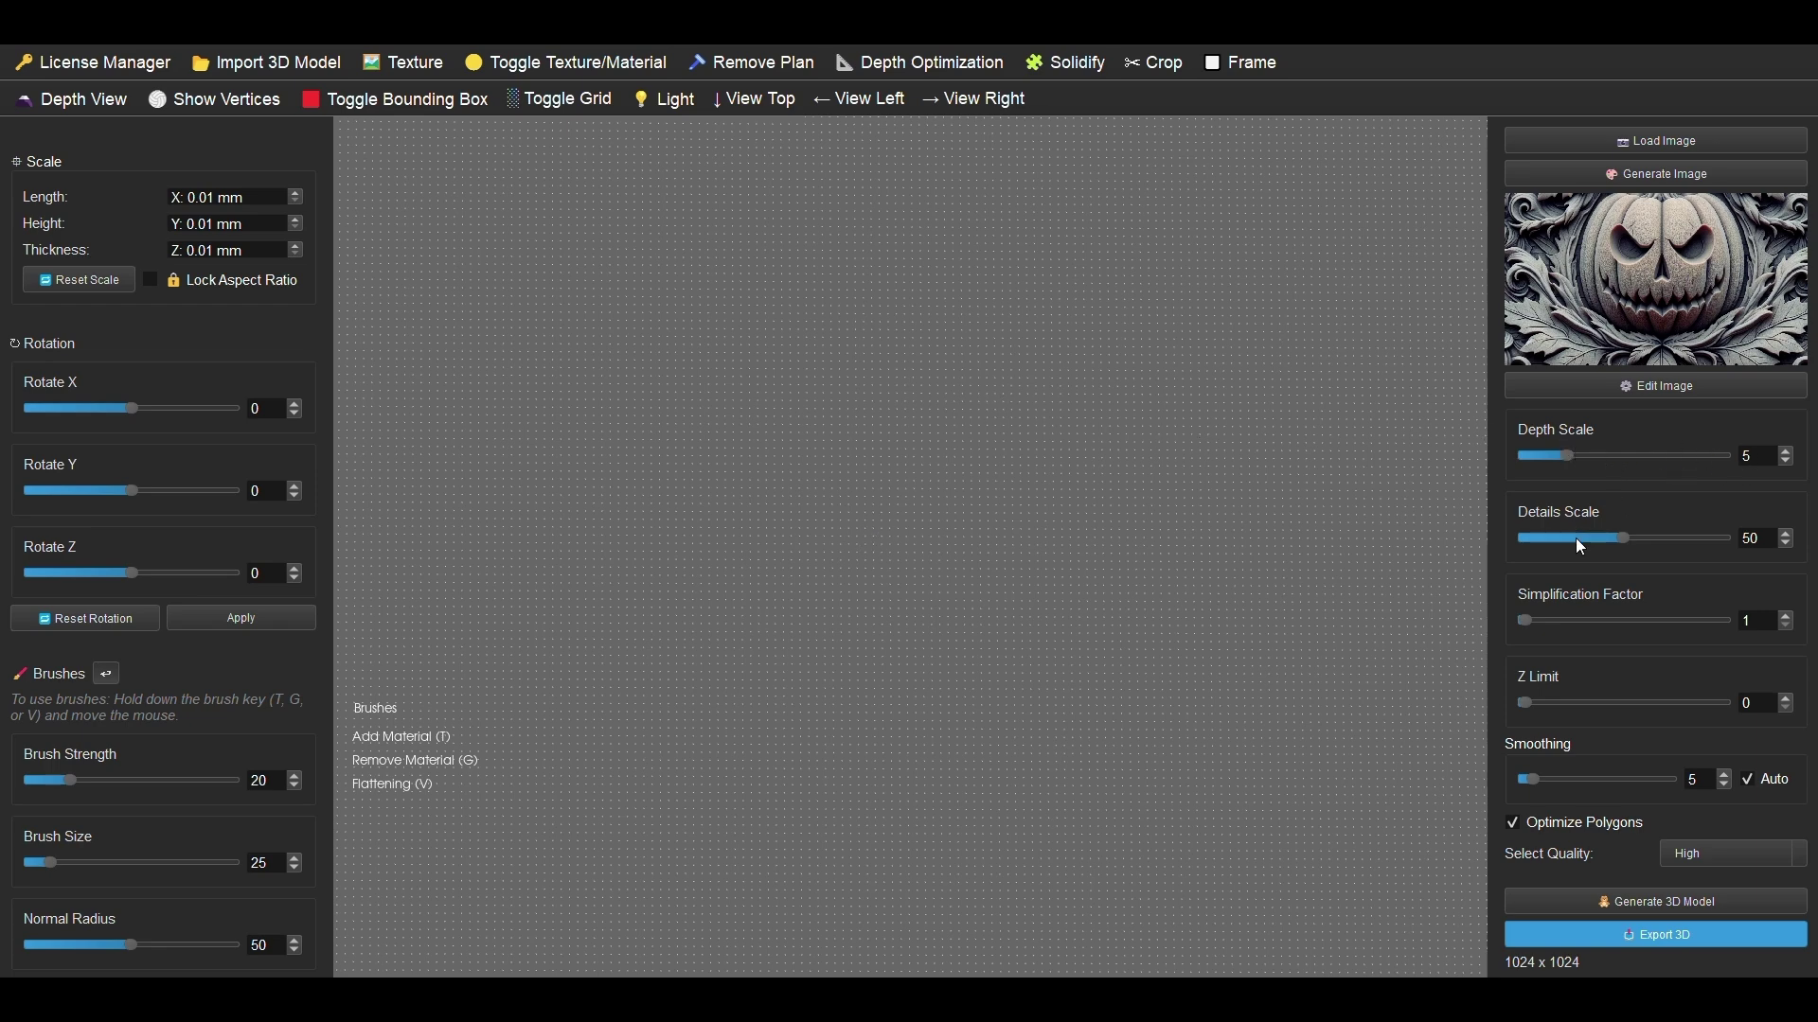
# Set details scale to 30, Z limit to 6 and generation quality to Ultra
pyautogui.moveTo(1621, 537); pyautogui.dragTo(1582, 546)
pyautogui.moveTo(1539, 704); pyautogui.dragTo(1538, 705)
pyautogui.click(1702, 856)
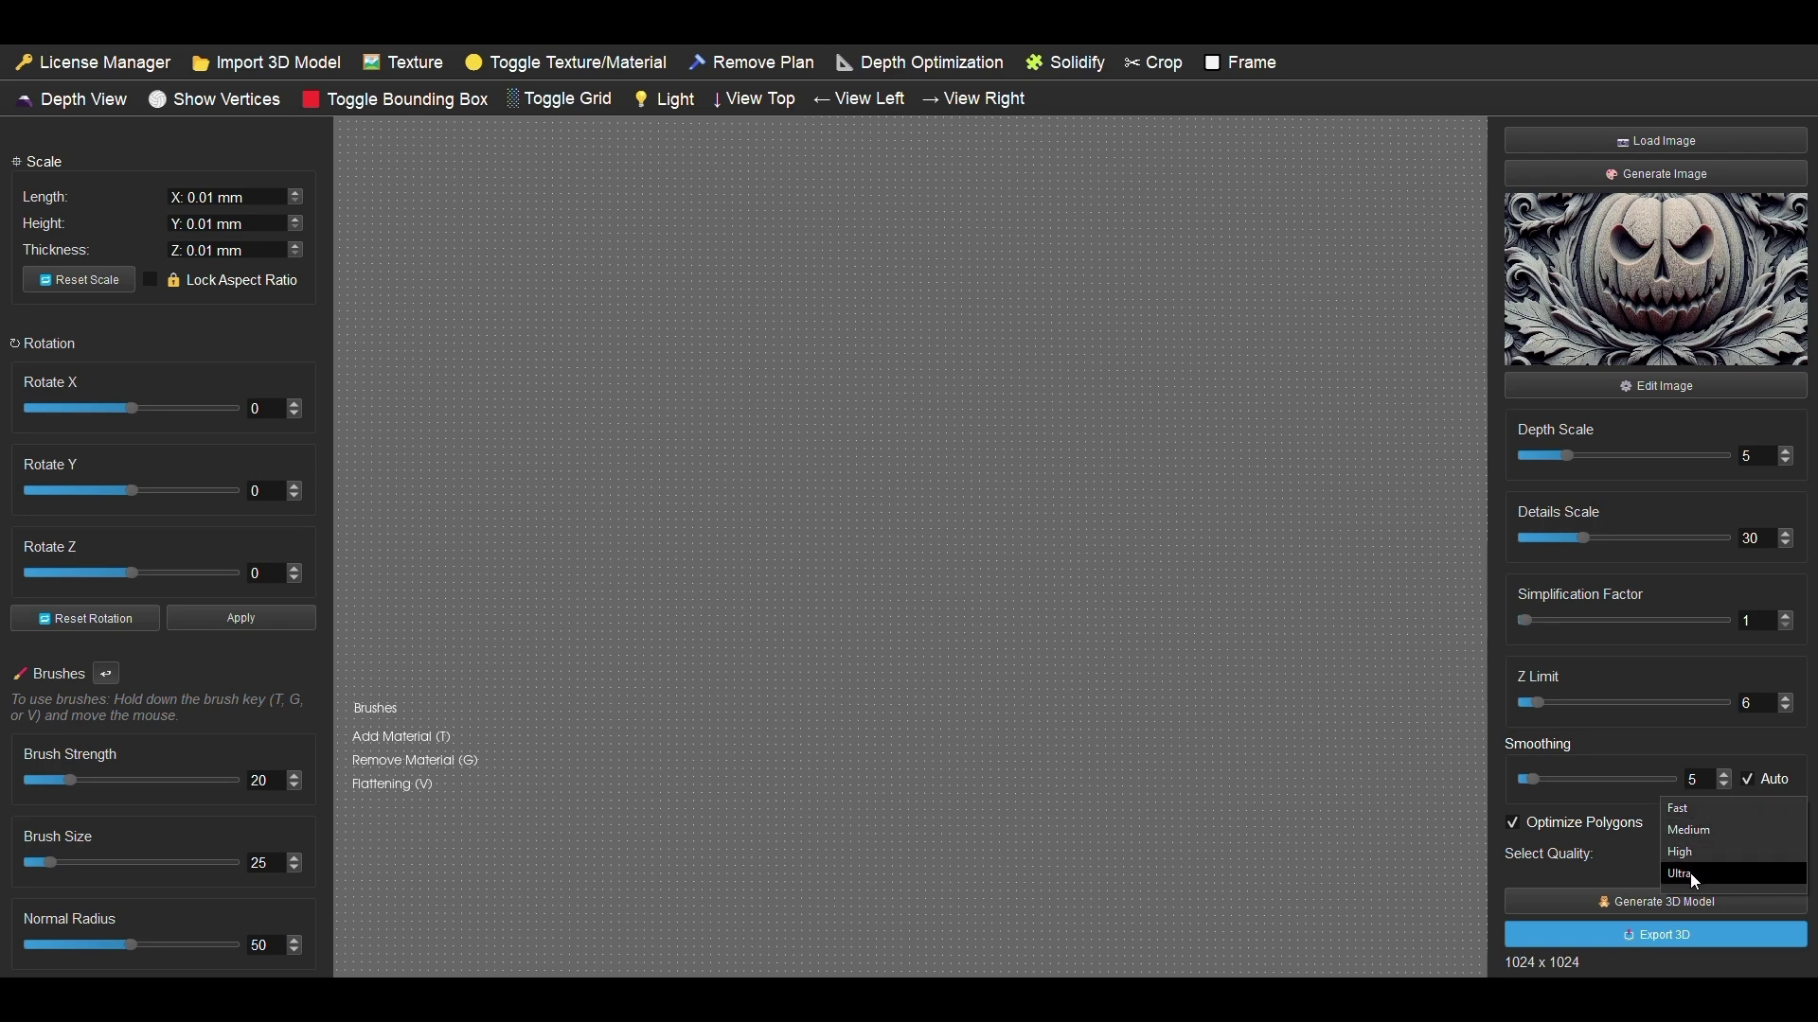
pyautogui.click(1693, 879)
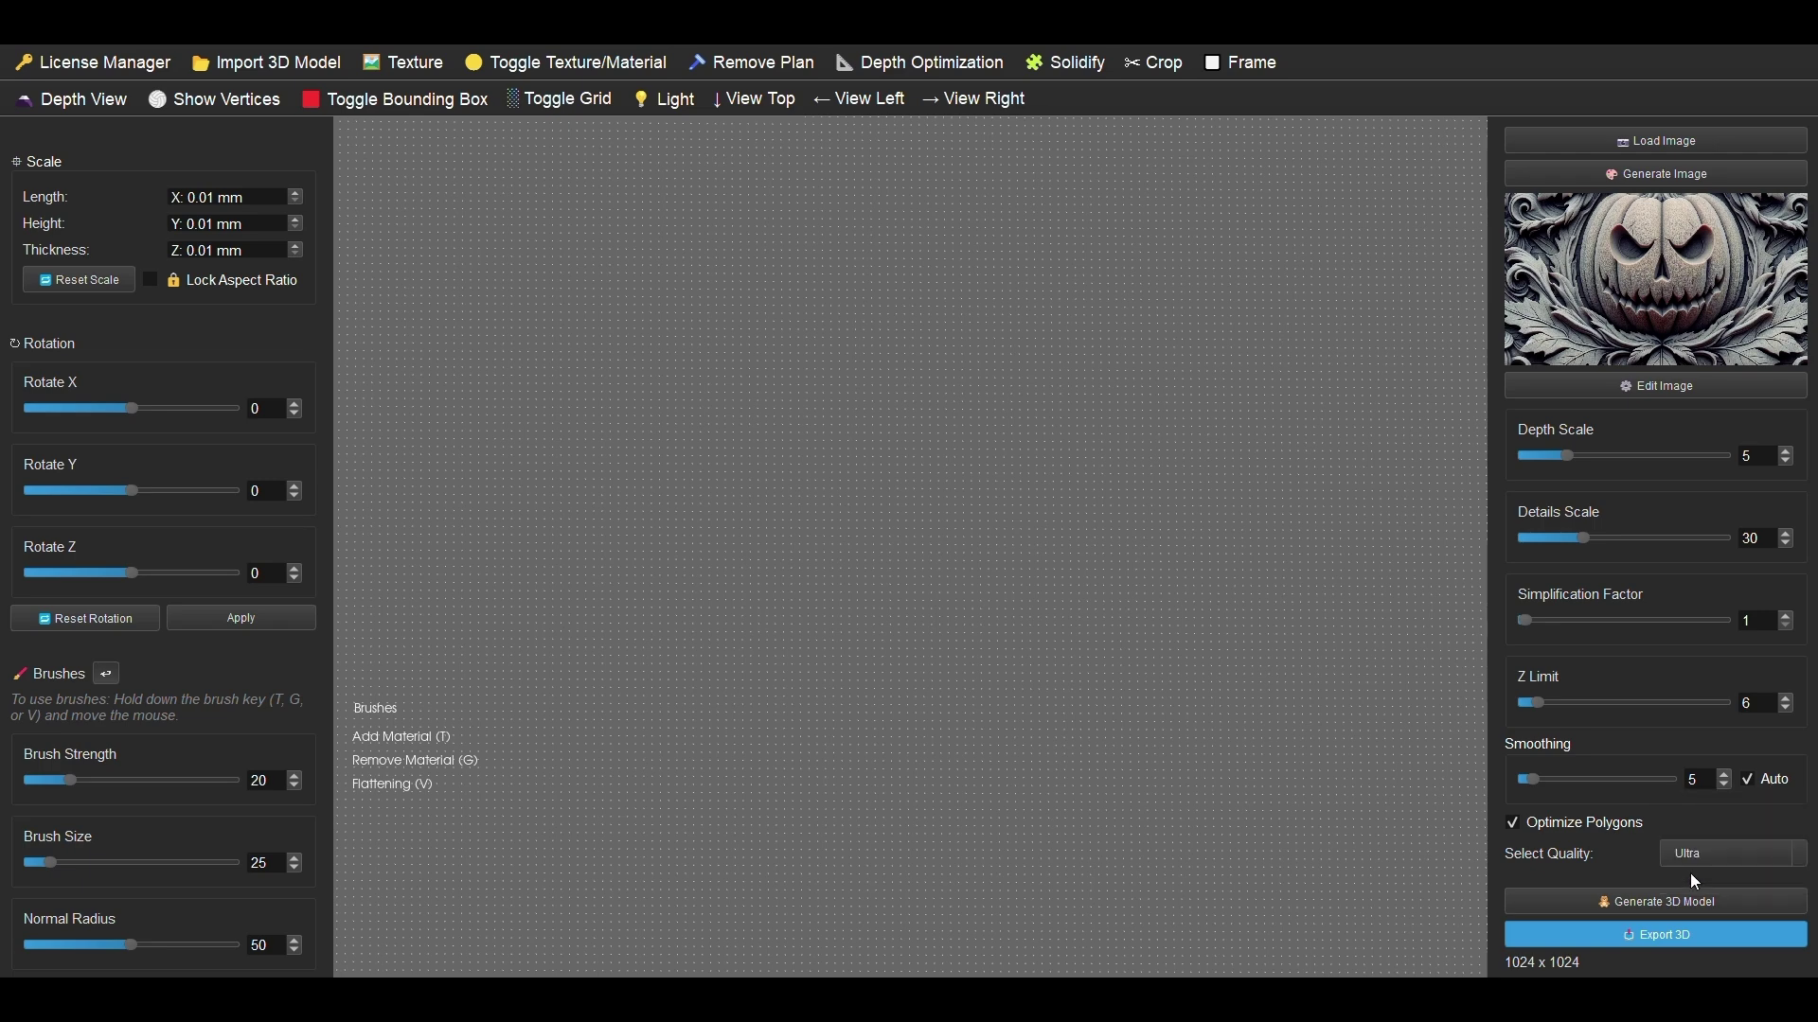
# Generate the pumpkin 3D relief model, yielding 697686 polygons at 115.38 mm thick
pyautogui.click(1645, 904)
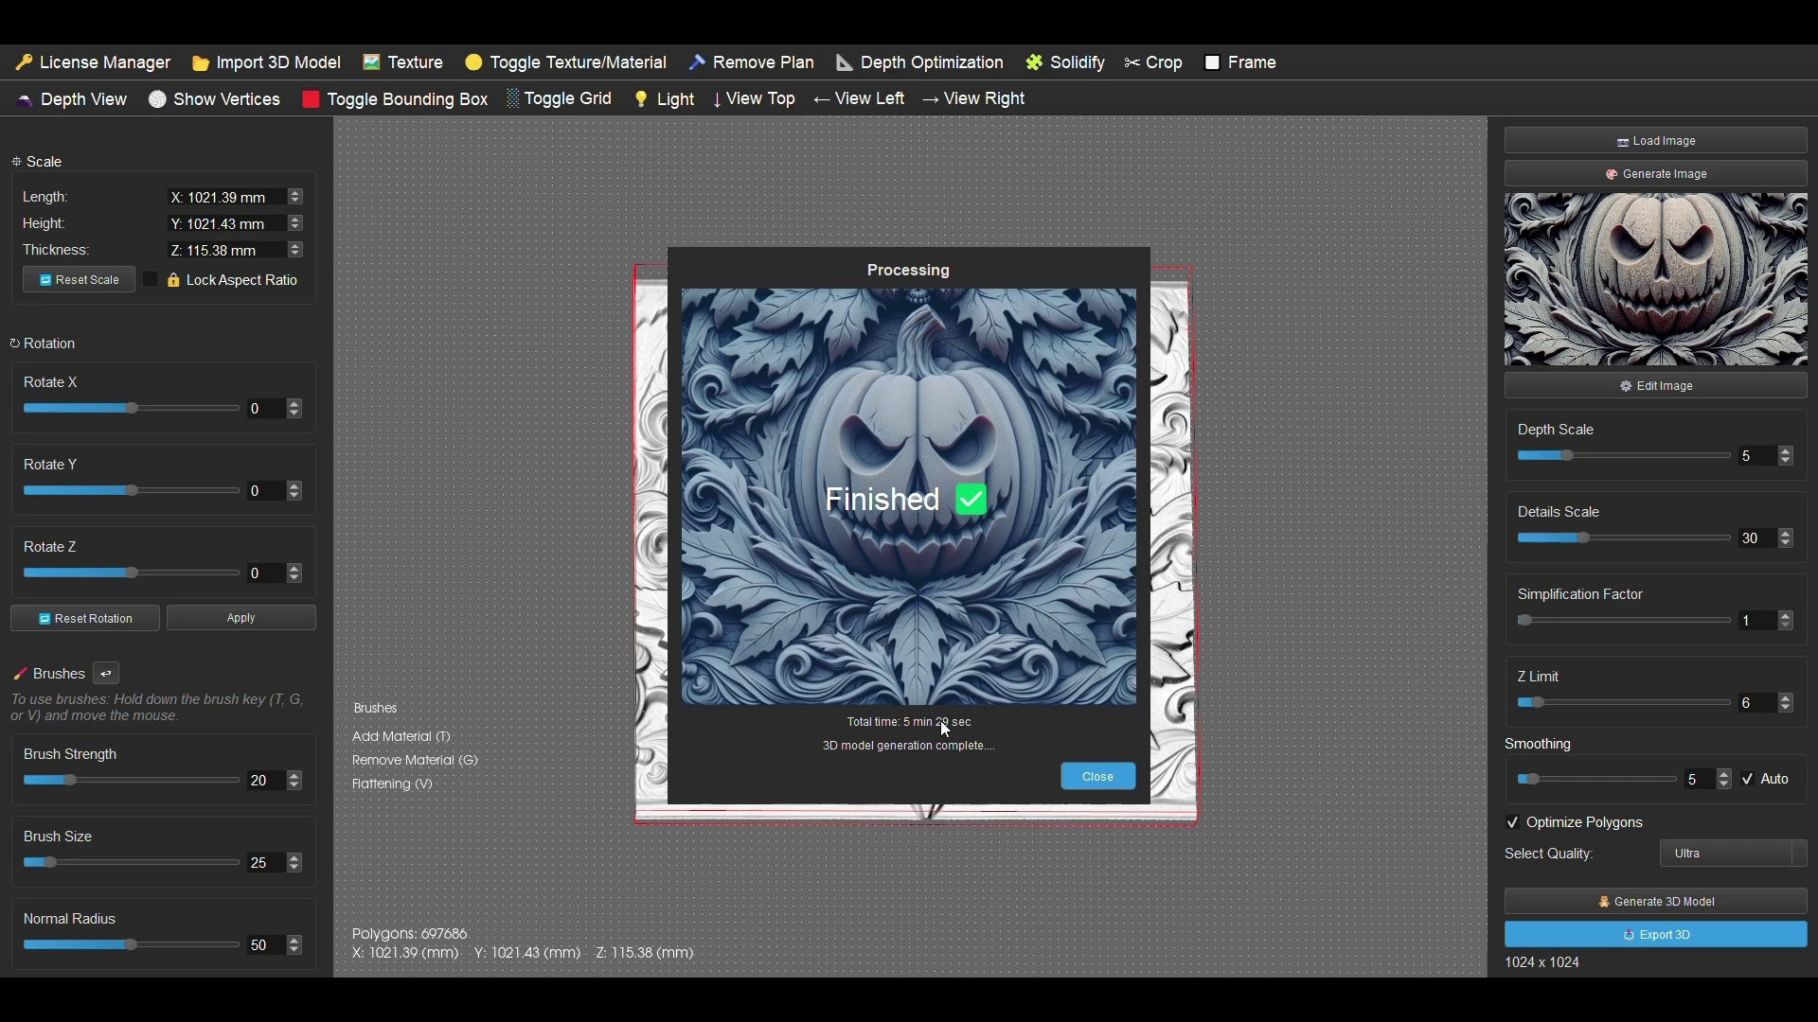
# Close the finished notice and orbit to see the pumpkin relief in perspective
pyautogui.click(1108, 780)
pyautogui.moveTo(1248, 543); pyautogui.dragTo(1321, 668)
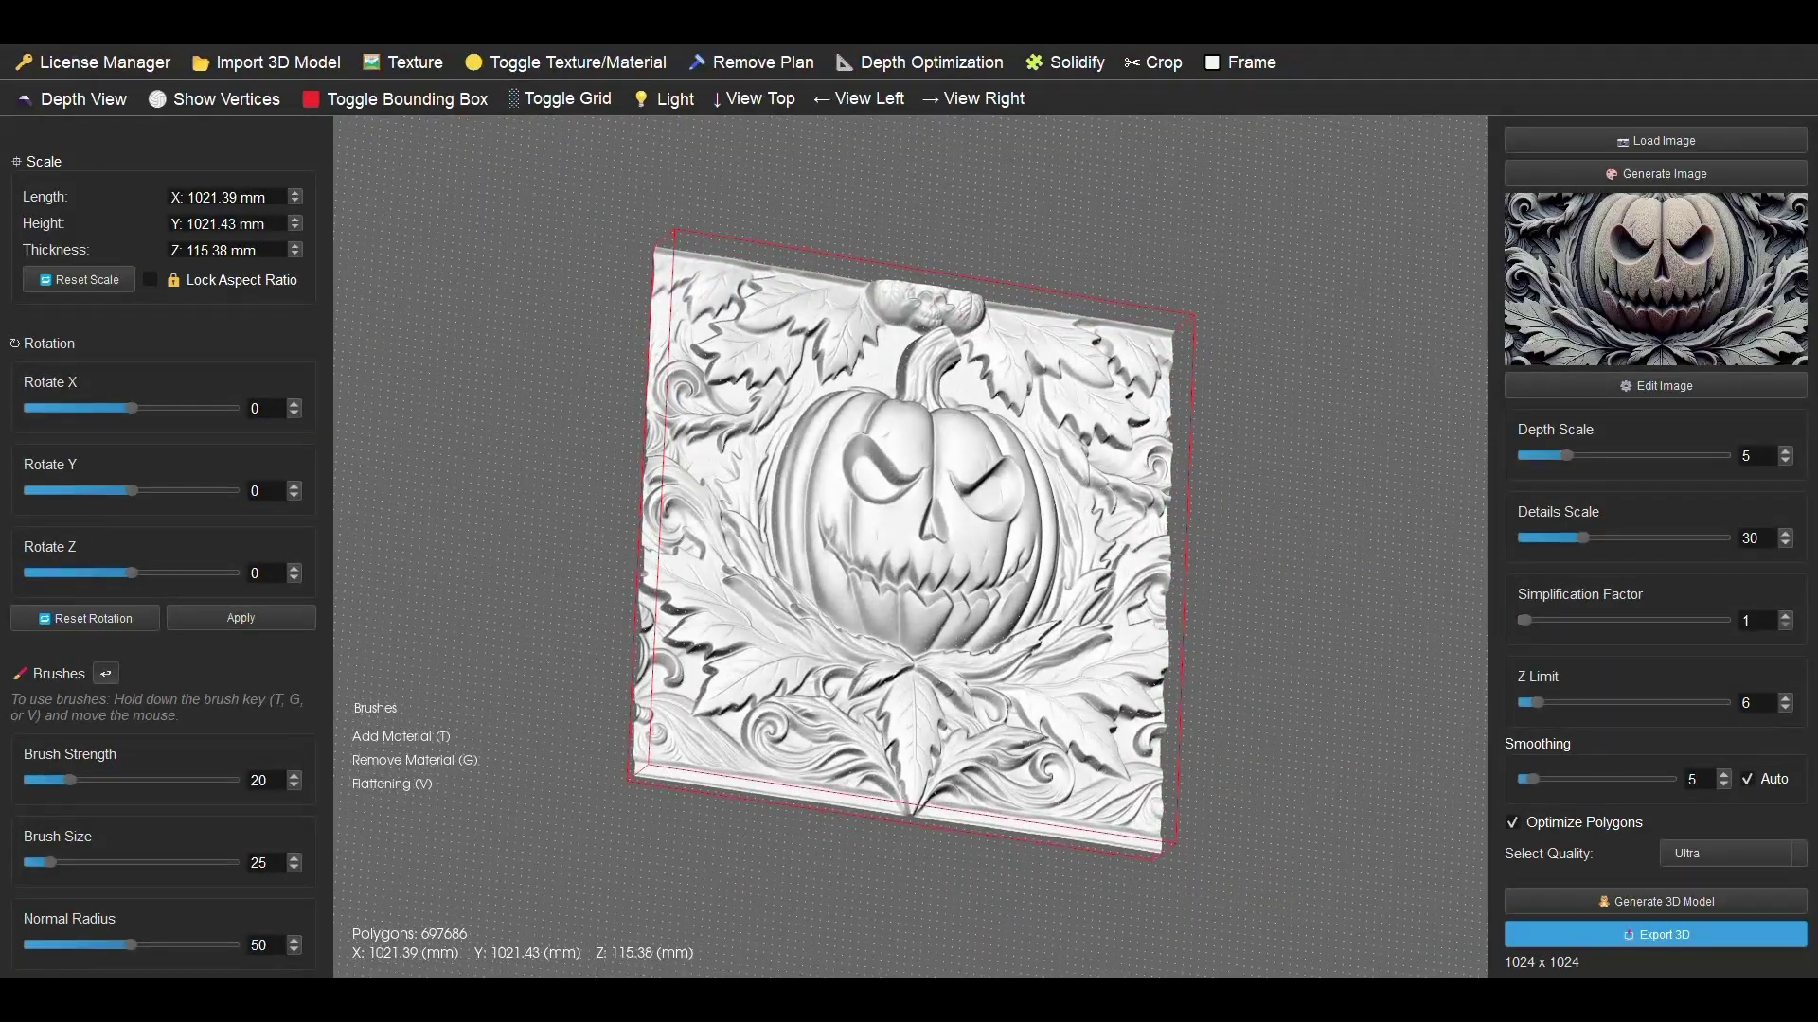
# Solidify the relief into a closed 701710-polygon slab and orbit it from oblique and top views
pyautogui.click(1065, 62)
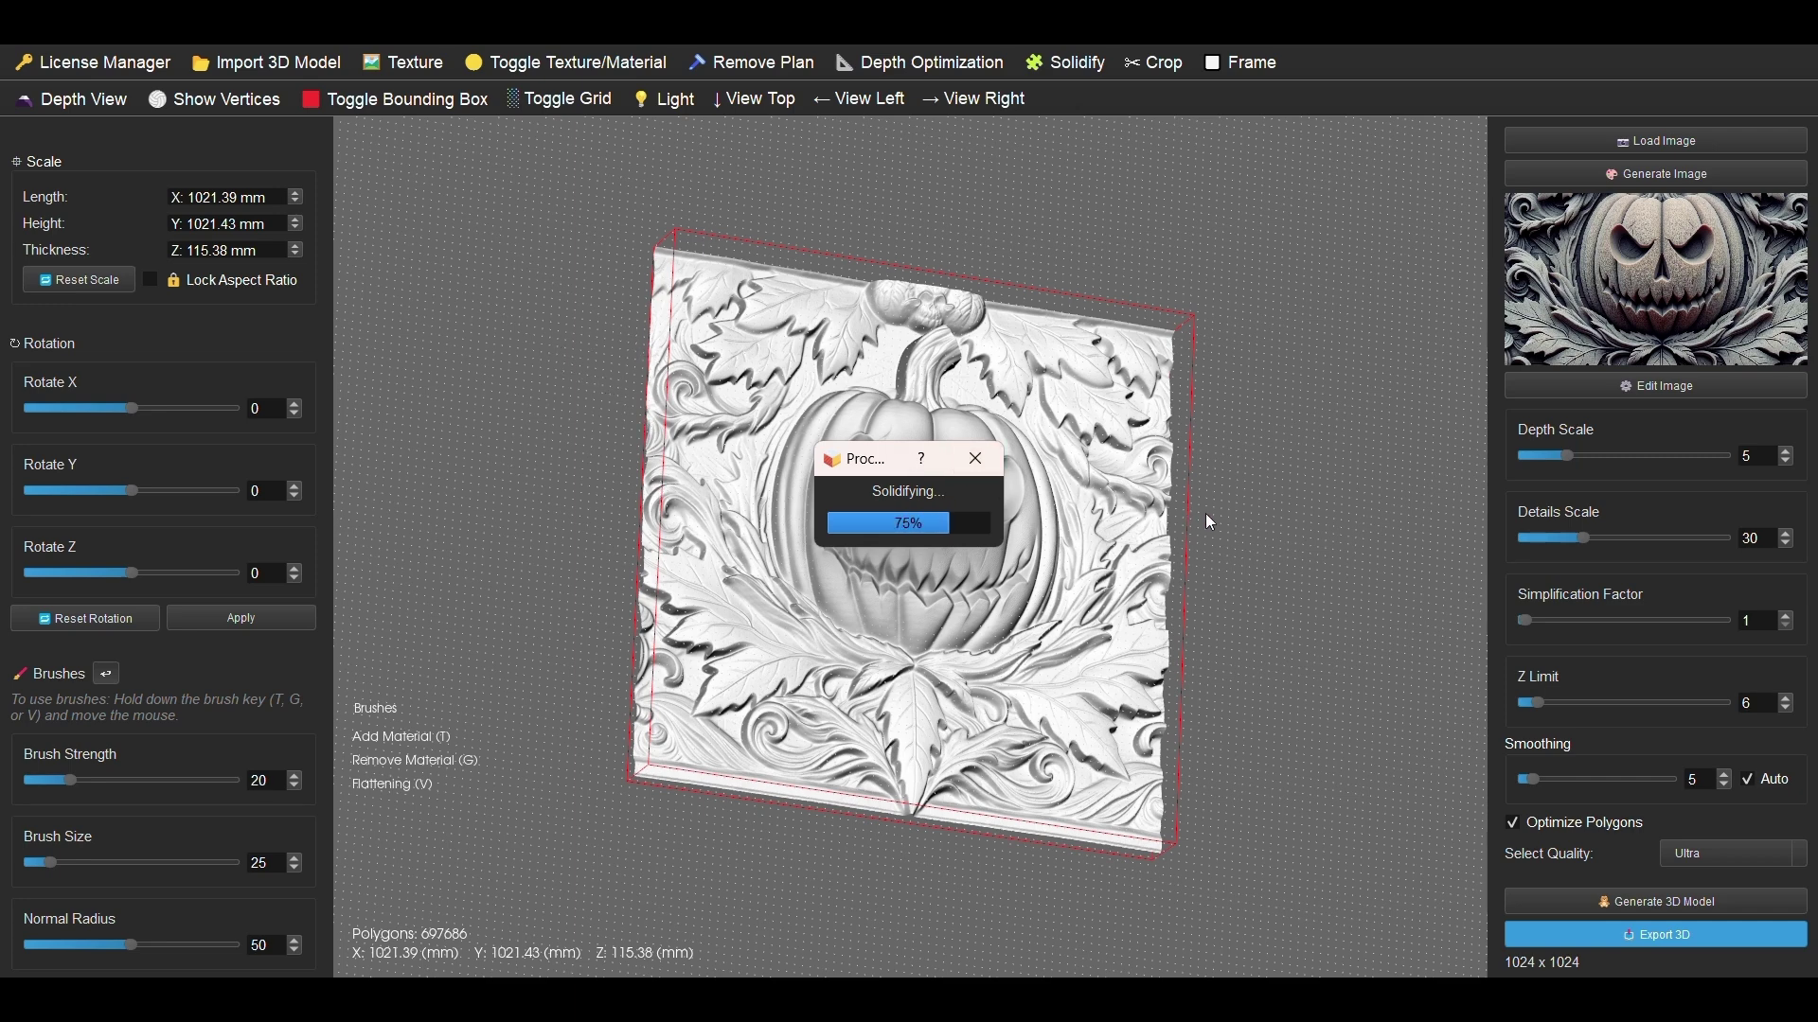
pyautogui.moveTo(1234, 555); pyautogui.dragTo(837, 722)
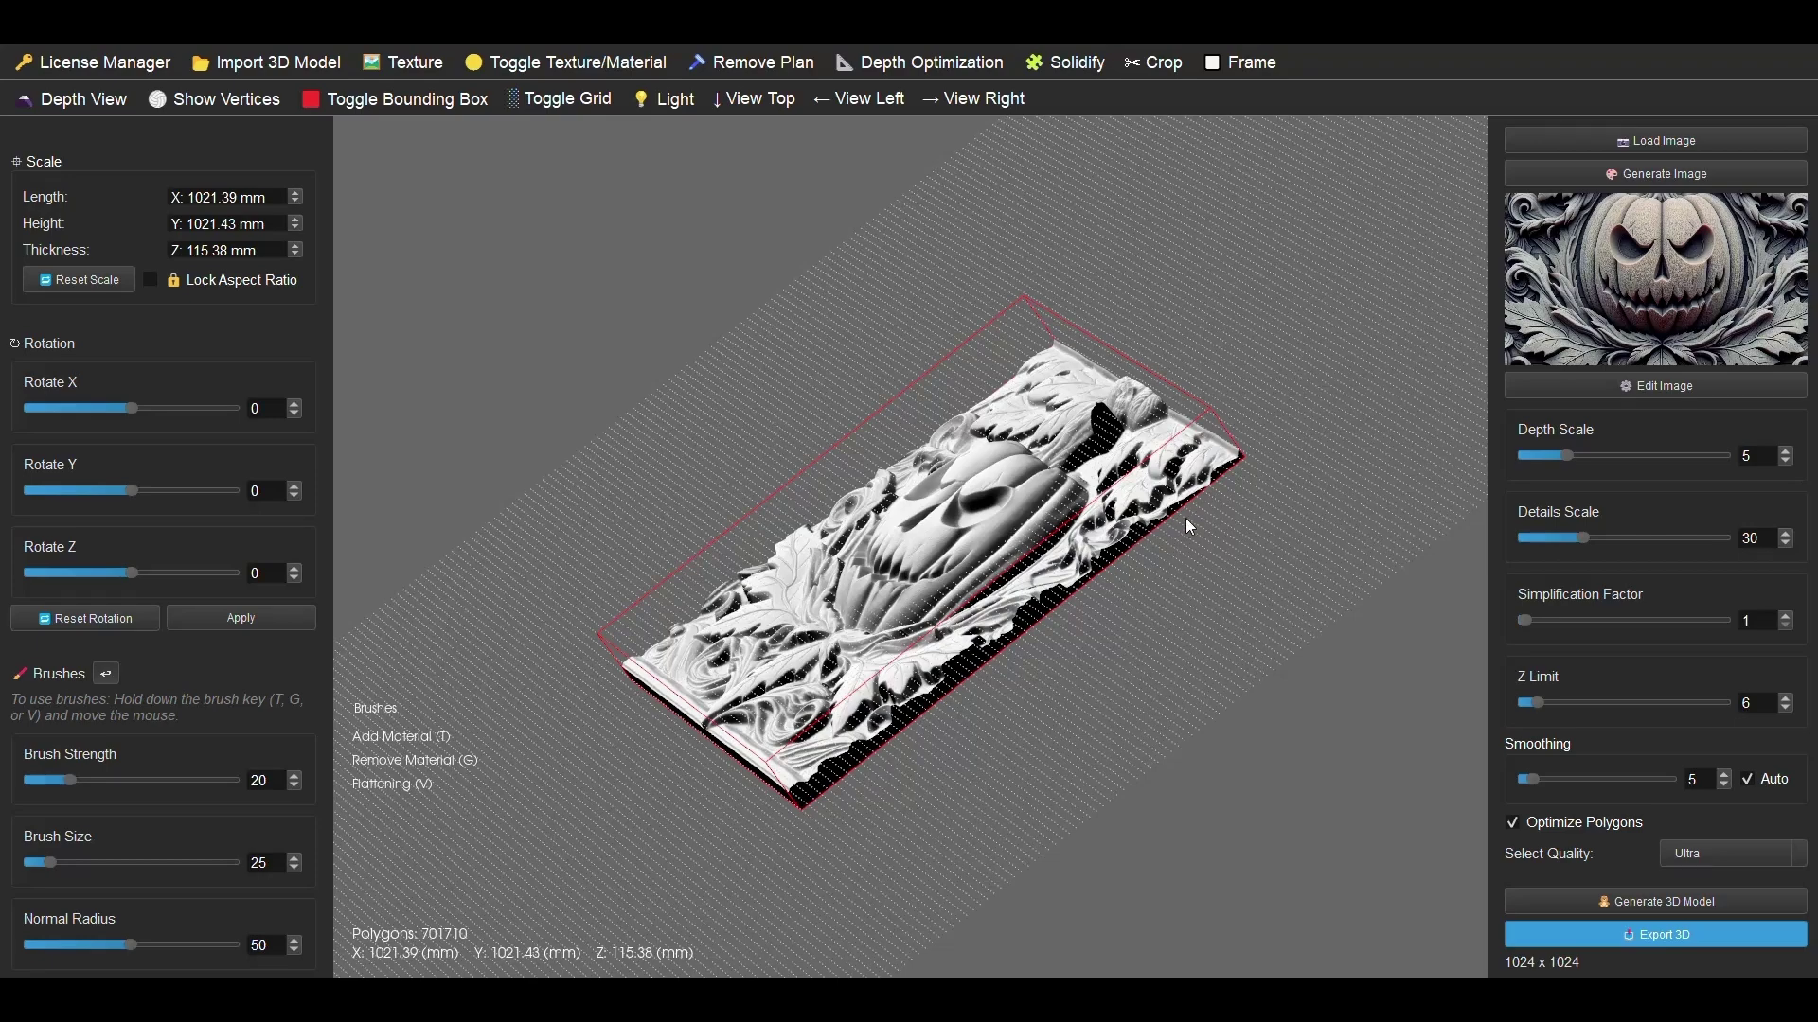
pyautogui.scroll(5, 1190, 515)
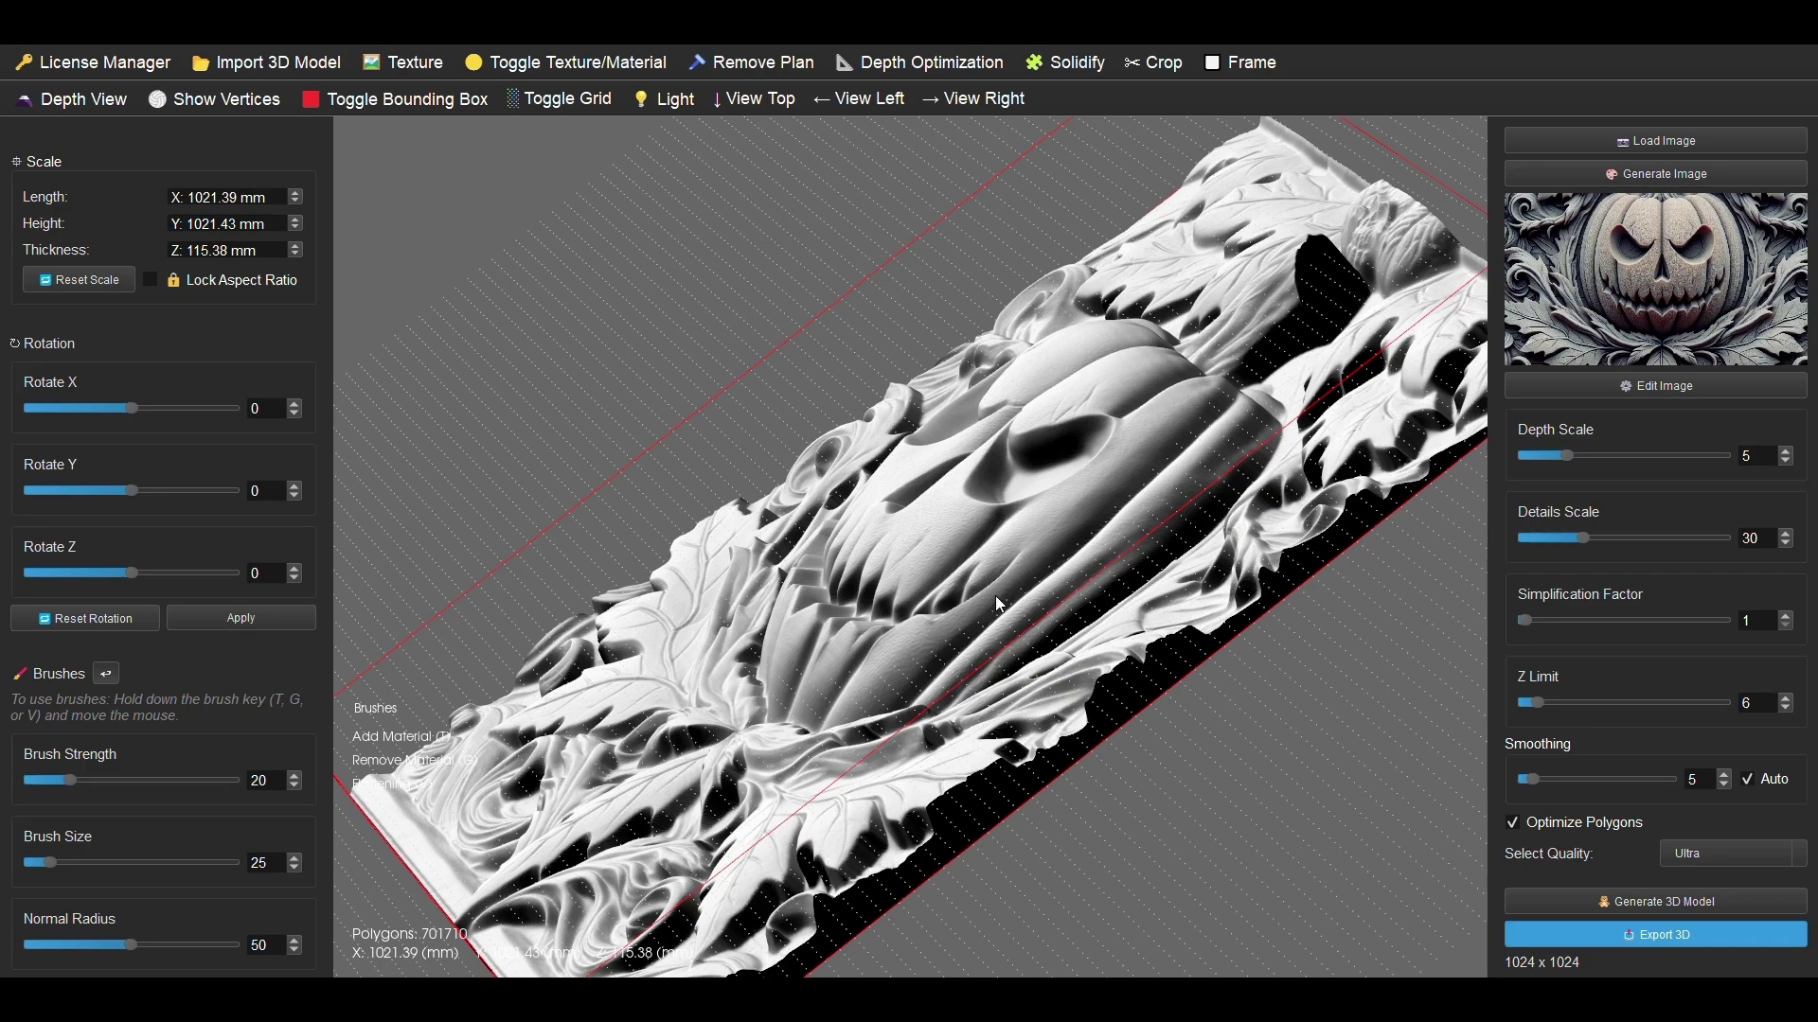
pyautogui.scroll(-3, 996, 595)
pyautogui.moveTo(814, 337); pyautogui.dragTo(696, 699)
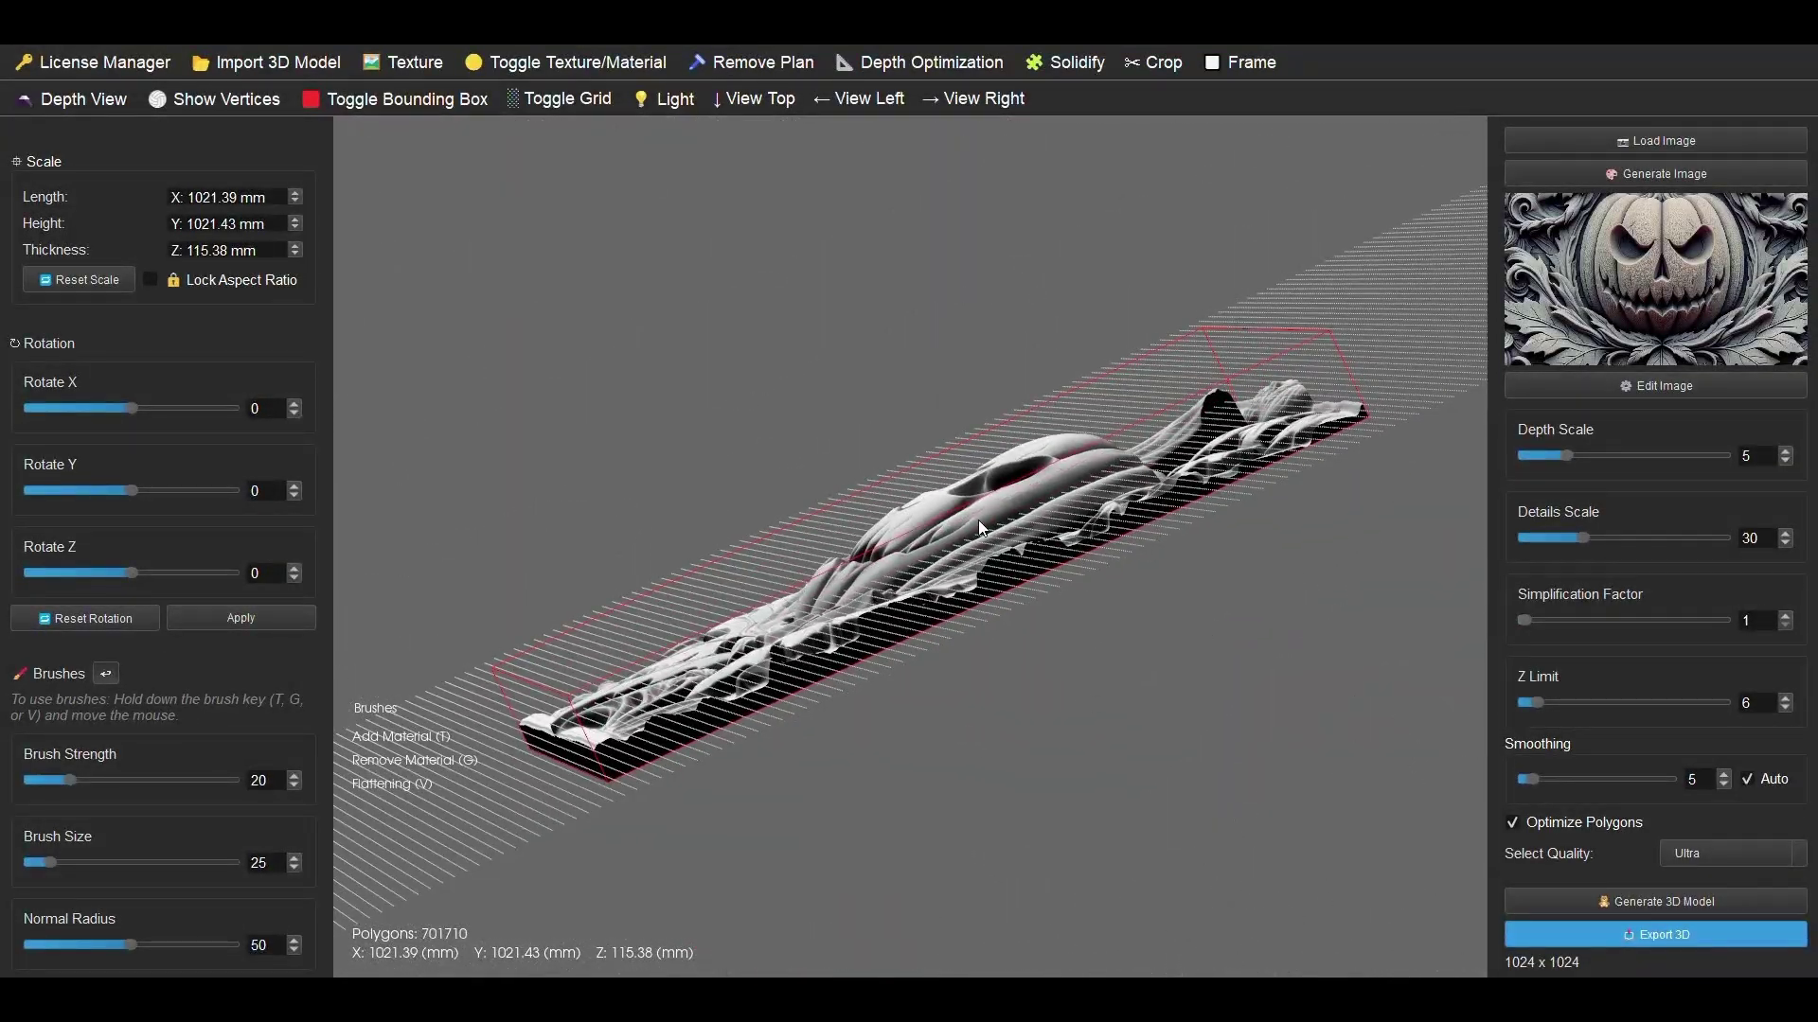
pyautogui.moveTo(1069, 498); pyautogui.dragTo(1161, 806)
# Zoom and orbit to a tilted close-up of the pumpkin and the slab's side edge
pyautogui.scroll(-3, 1160, 807)
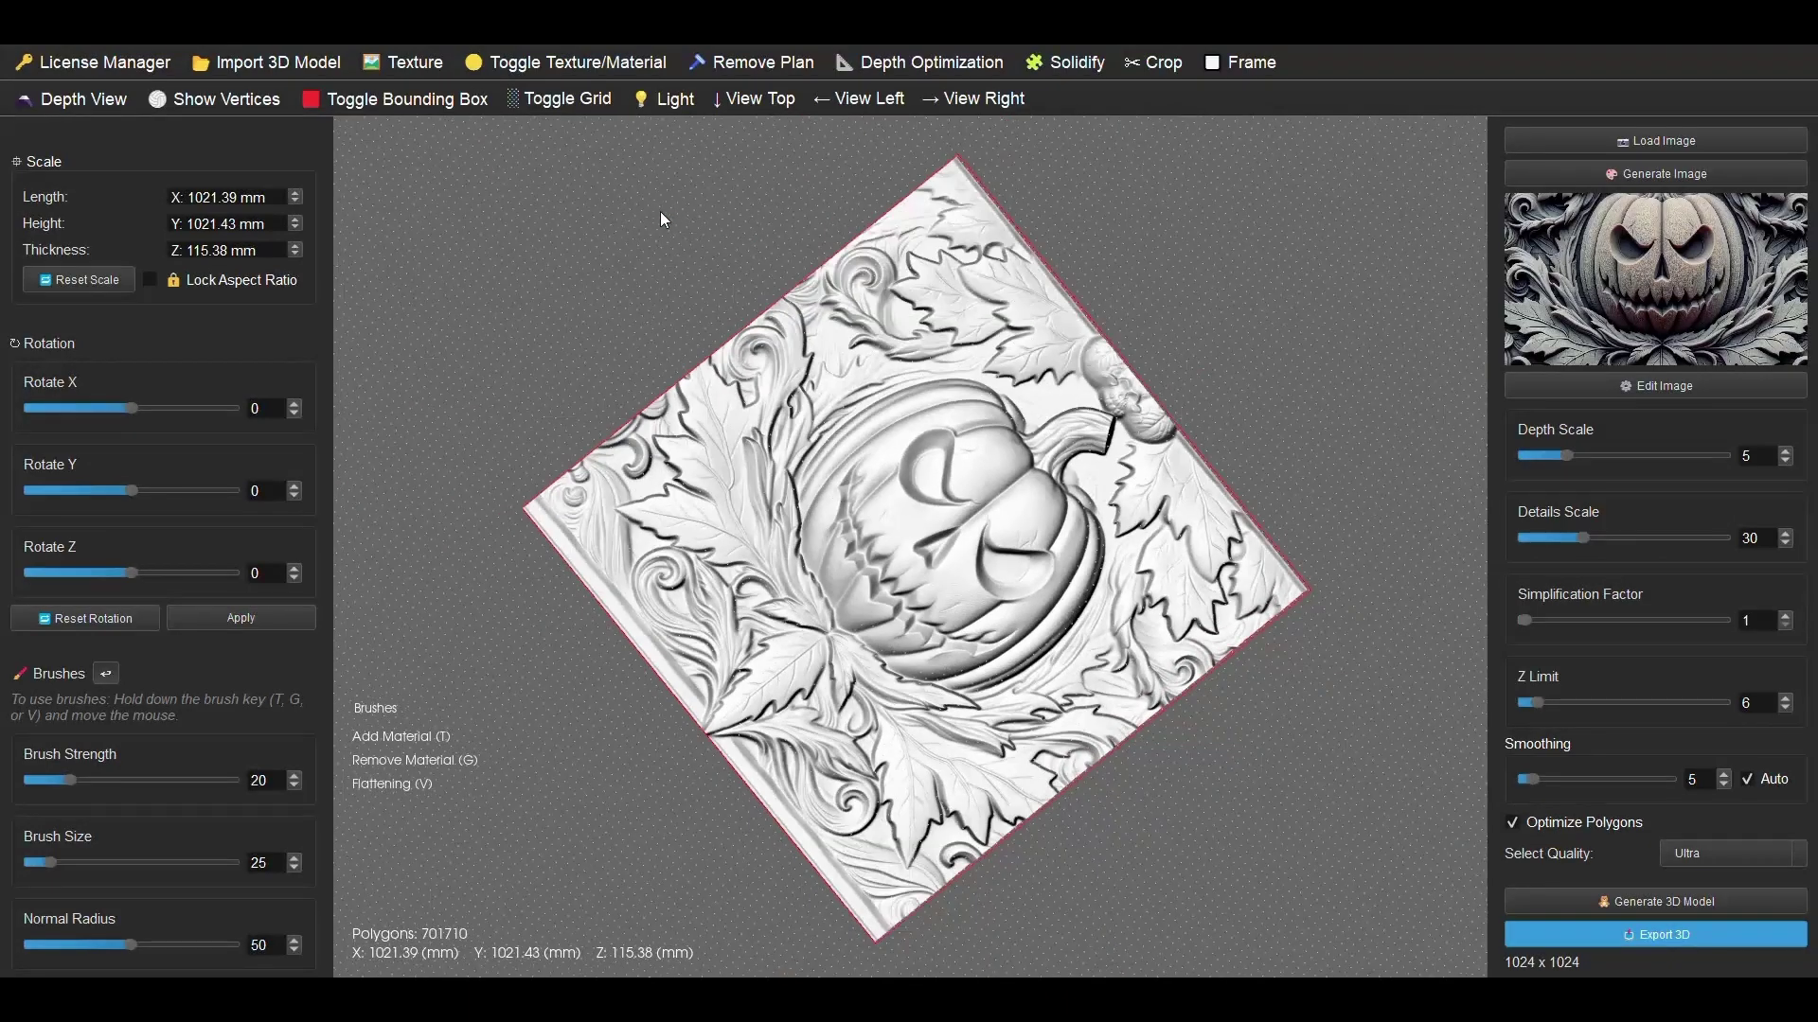
pyautogui.moveTo(651, 218); pyautogui.dragTo(827, 512)
pyautogui.scroll(2, 761, 544)
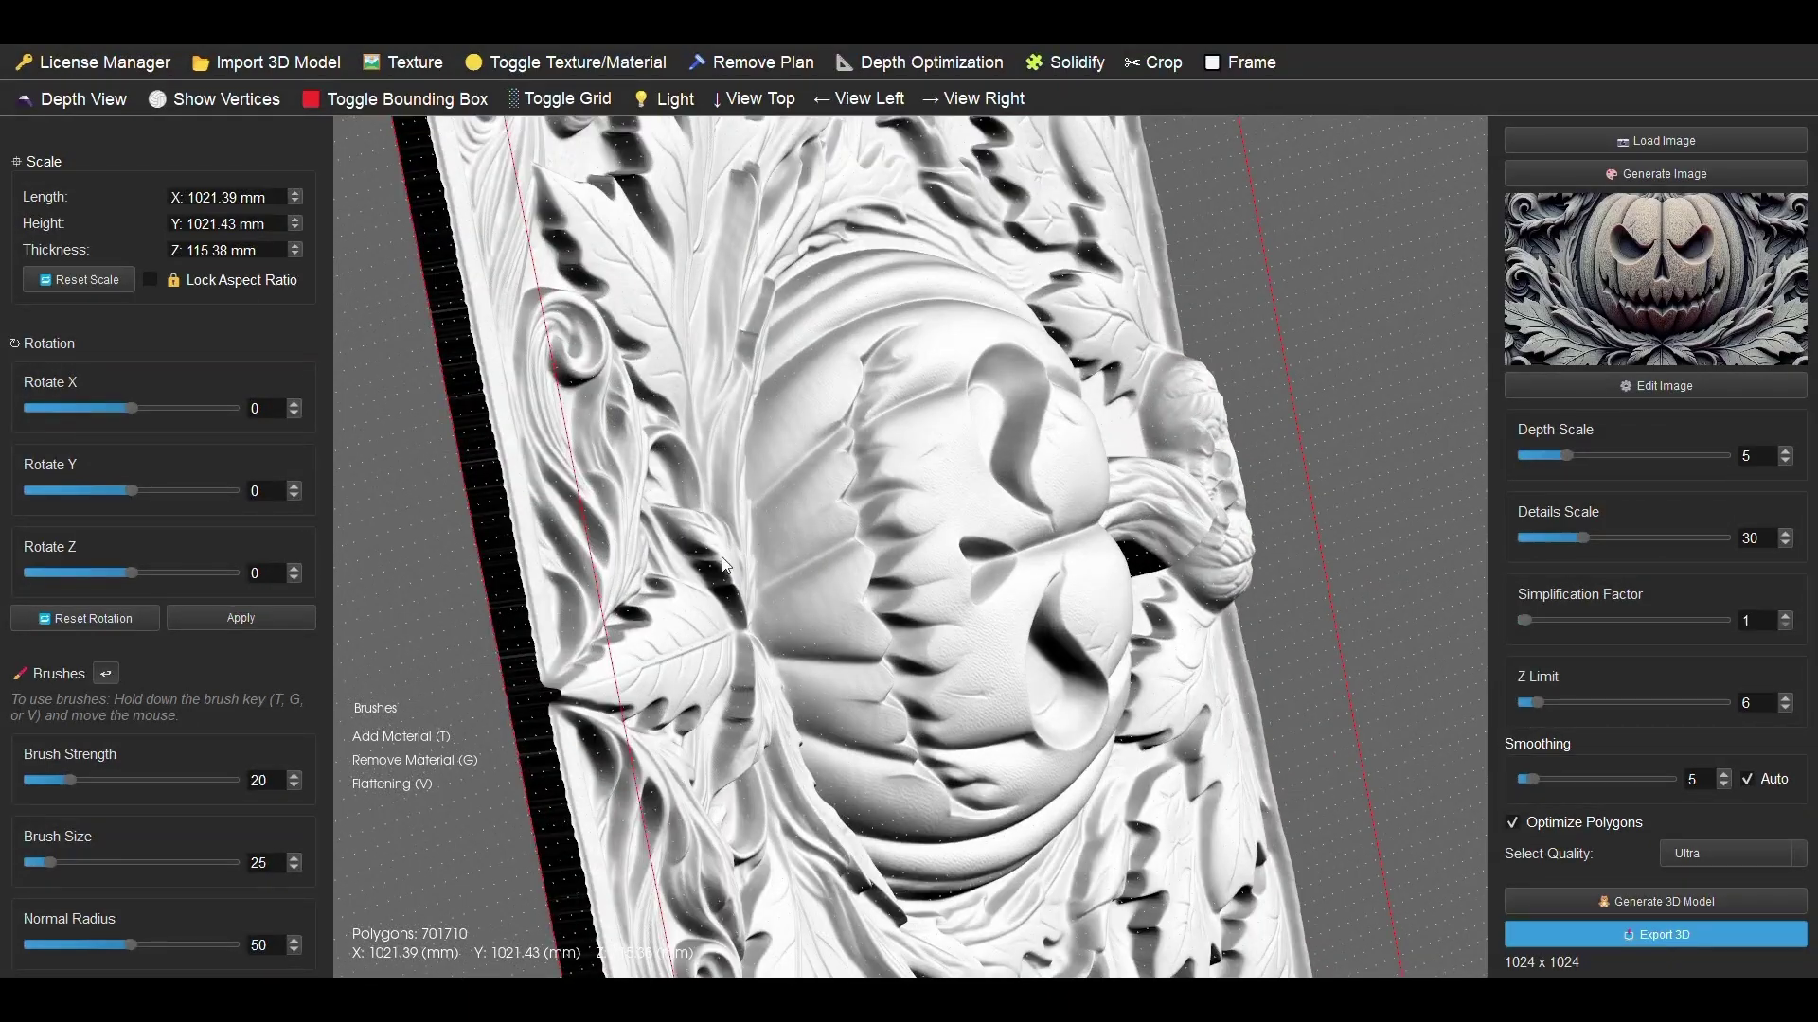
pyautogui.moveTo(701, 581); pyautogui.dragTo(456, 452)
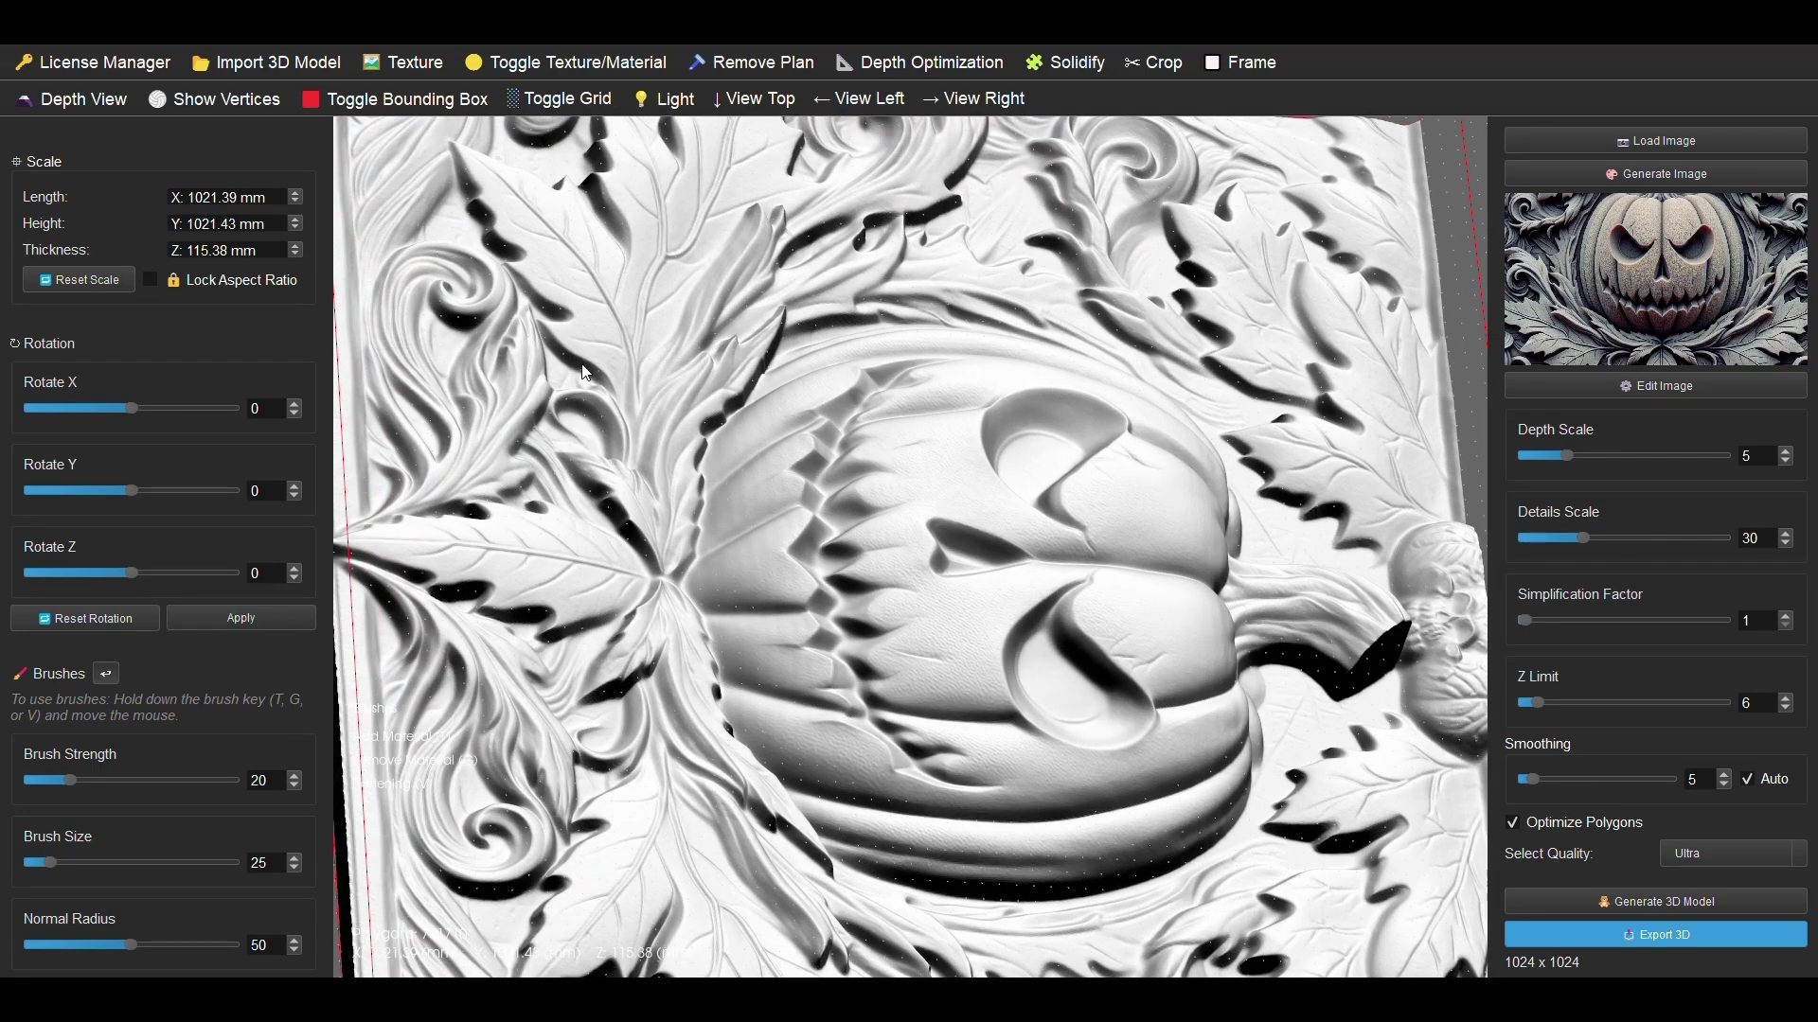
pyautogui.moveTo(645, 570); pyautogui.dragTo(595, 454)
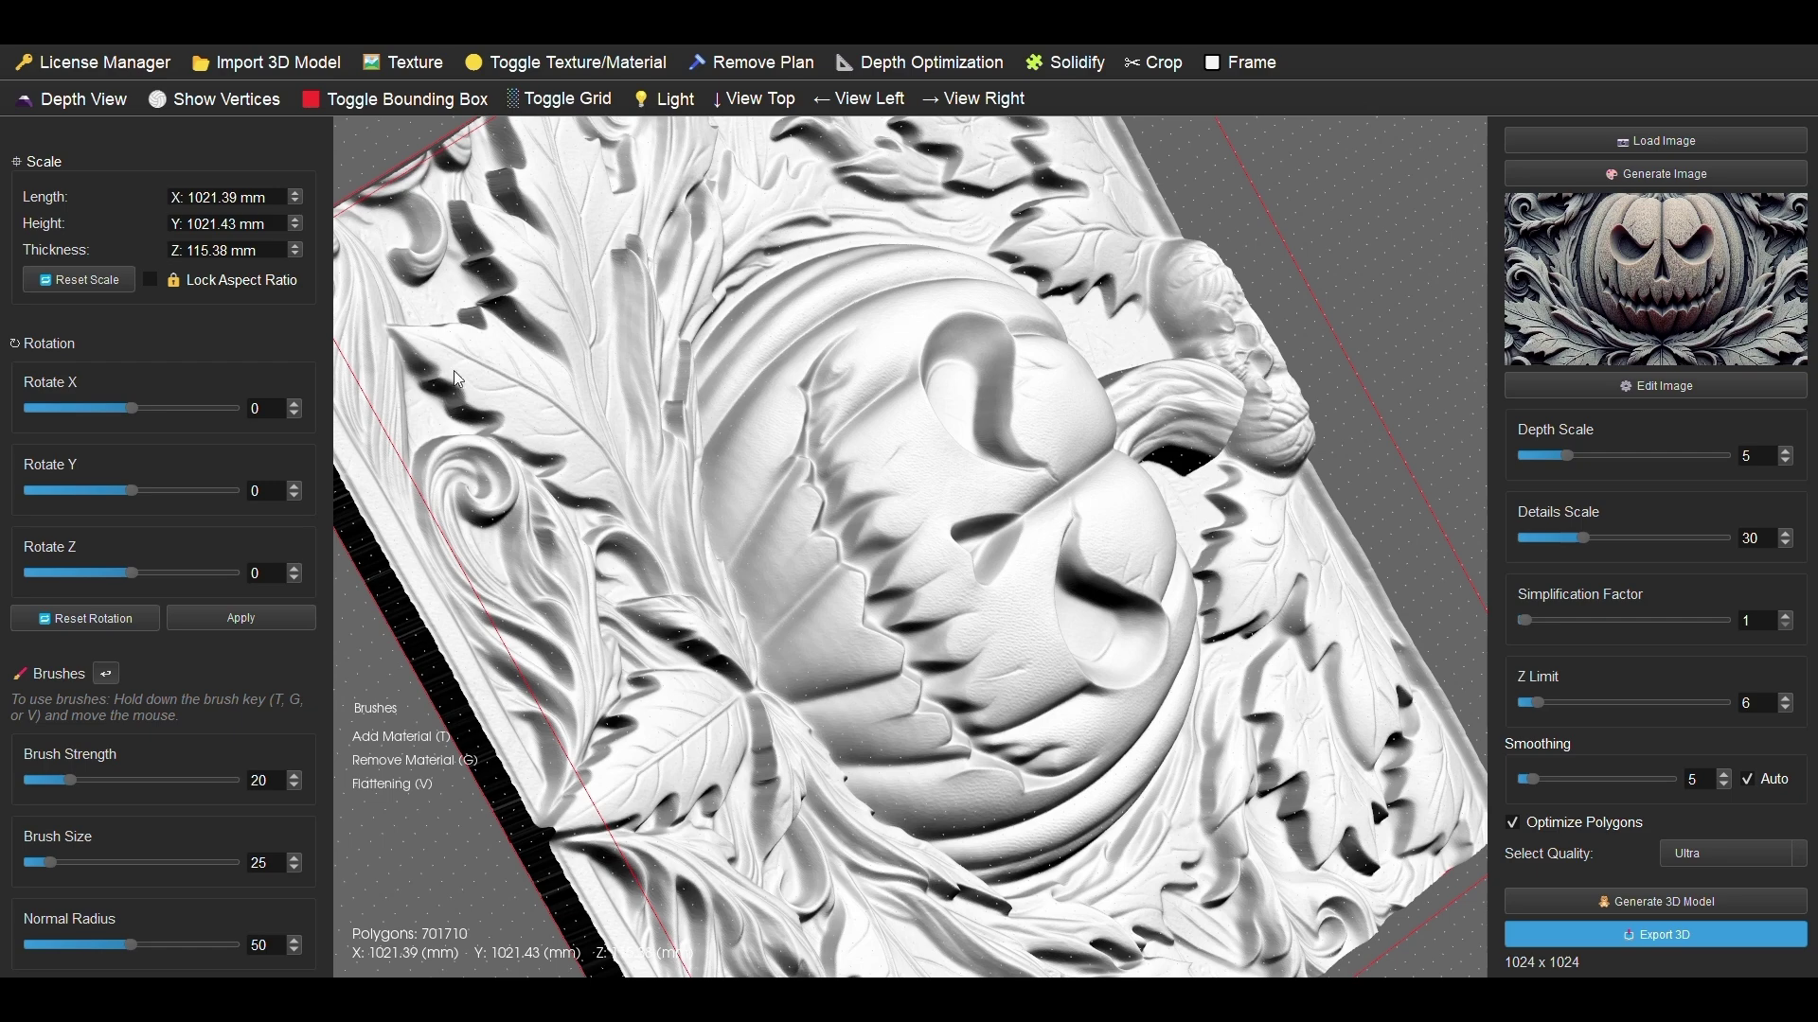
# Switch to the Flattening brush with V and set strength 28 and size 46
pyautogui.press('v')
pyautogui.moveTo(68, 786); pyautogui.dragTo(81, 787)
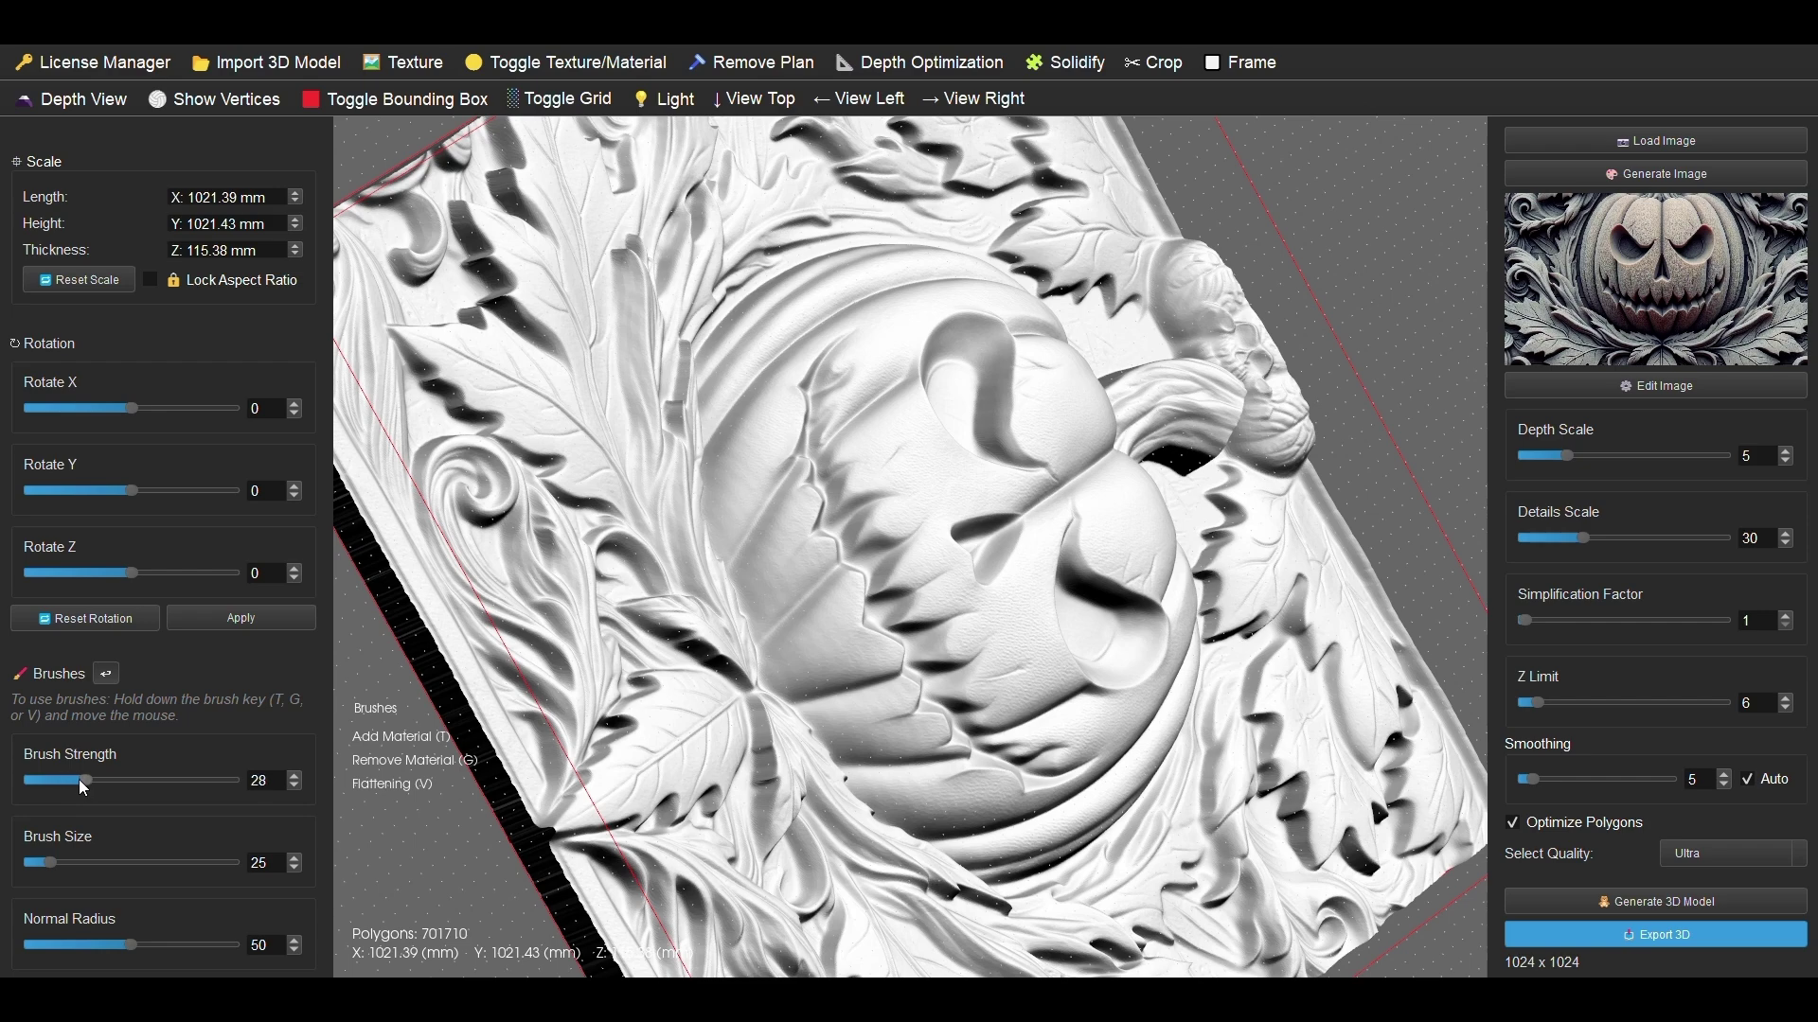
pyautogui.moveTo(48, 863); pyautogui.dragTo(63, 864)
# Flatten the raised leaves along the pumpkin relief's left edge with several V-brush passes
pyautogui.press('v')
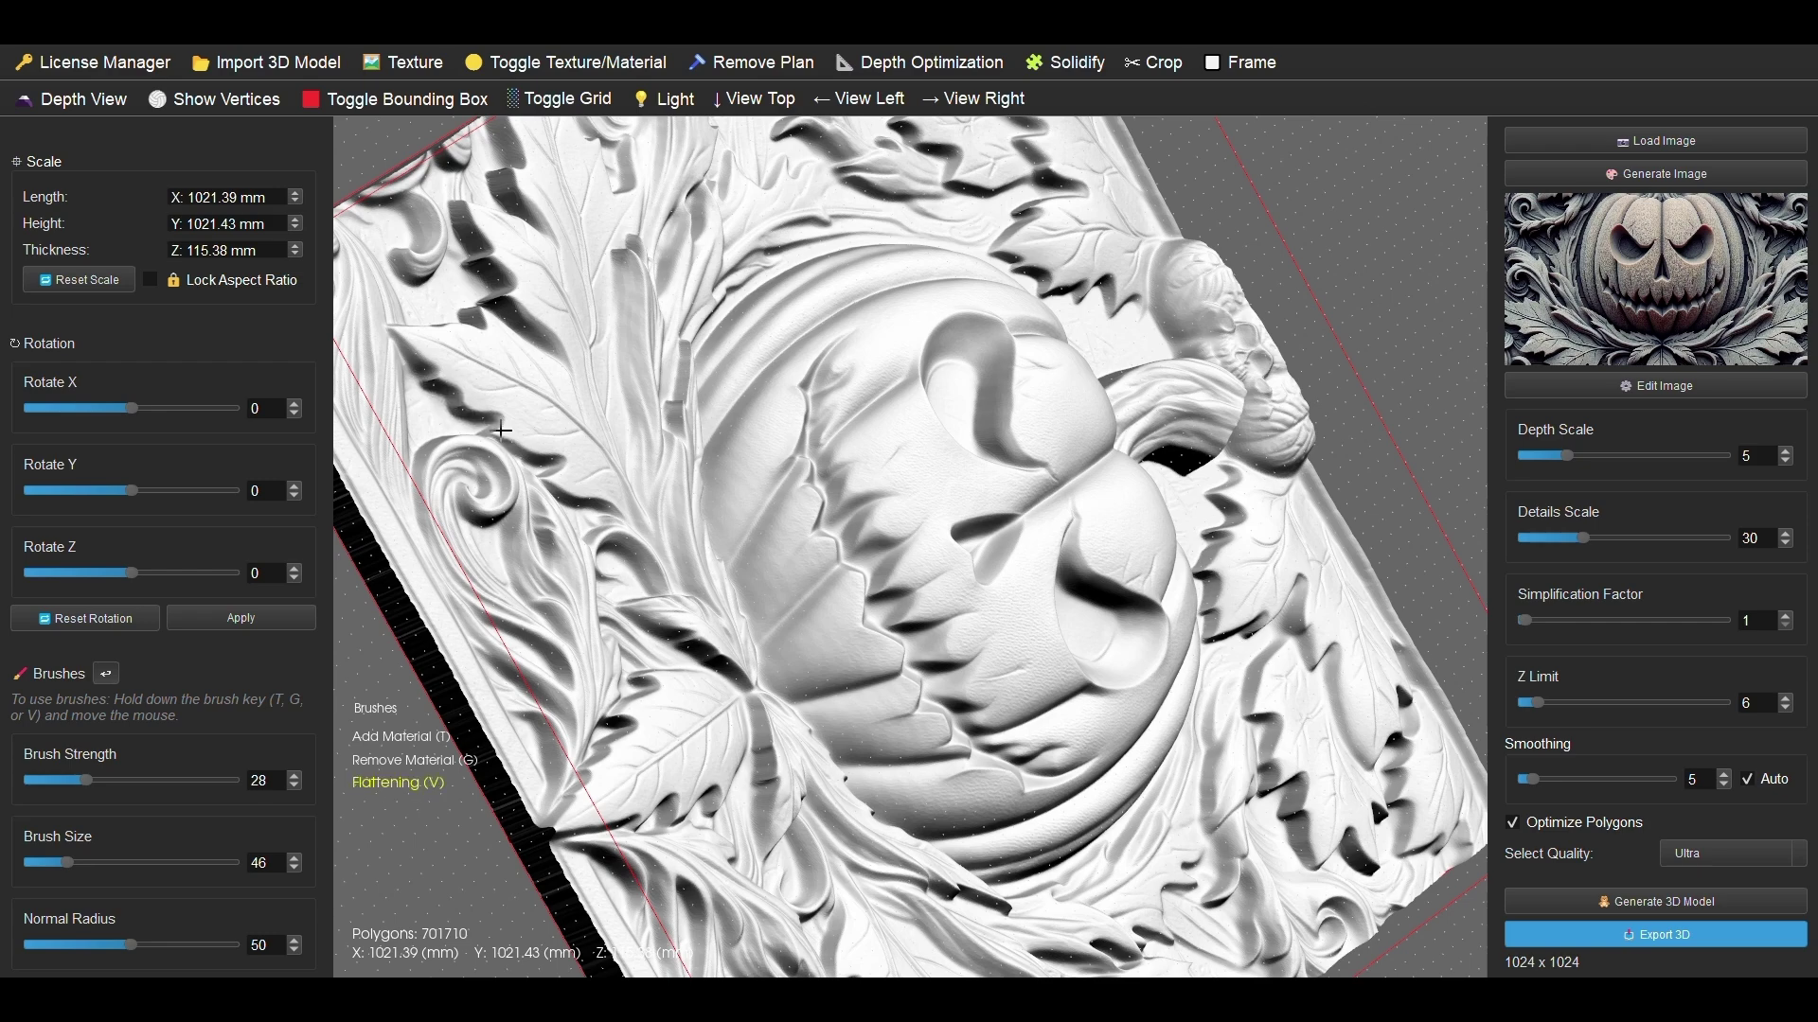
pyautogui.press('v')
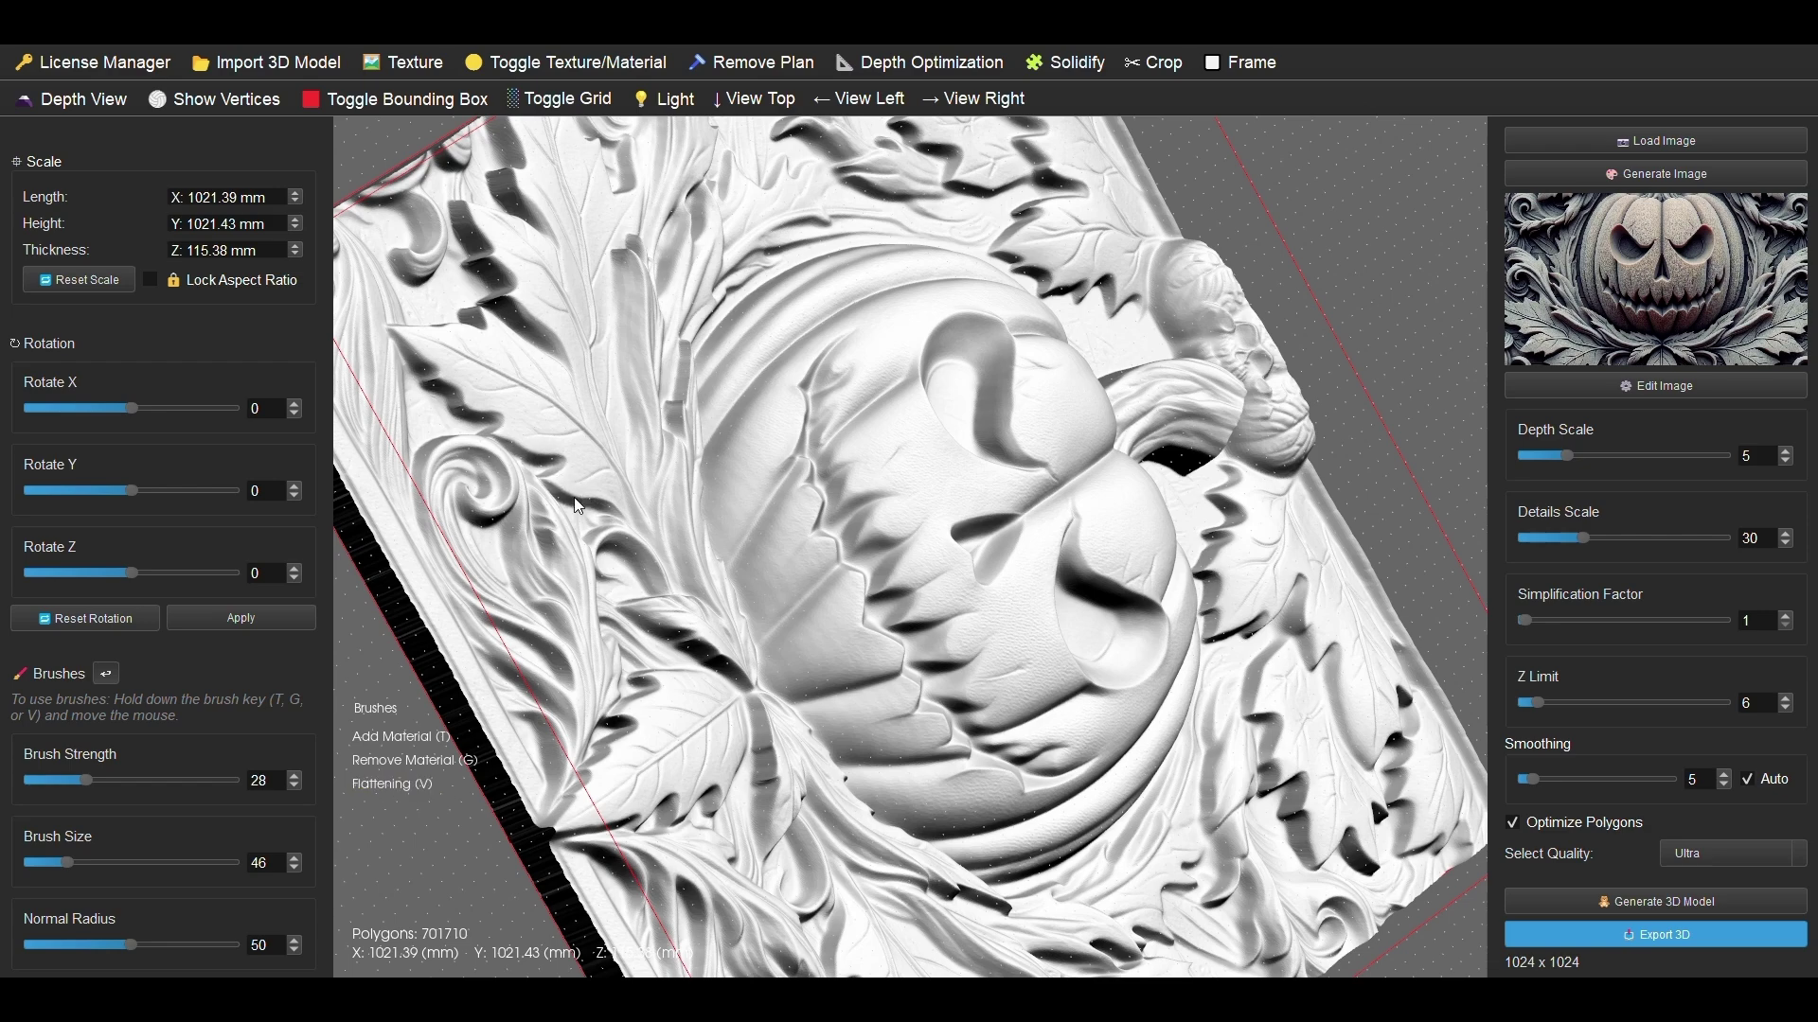
pyautogui.press('v')
pyautogui.moveTo(696, 649); pyautogui.dragTo(714, 731)
pyautogui.press('v')
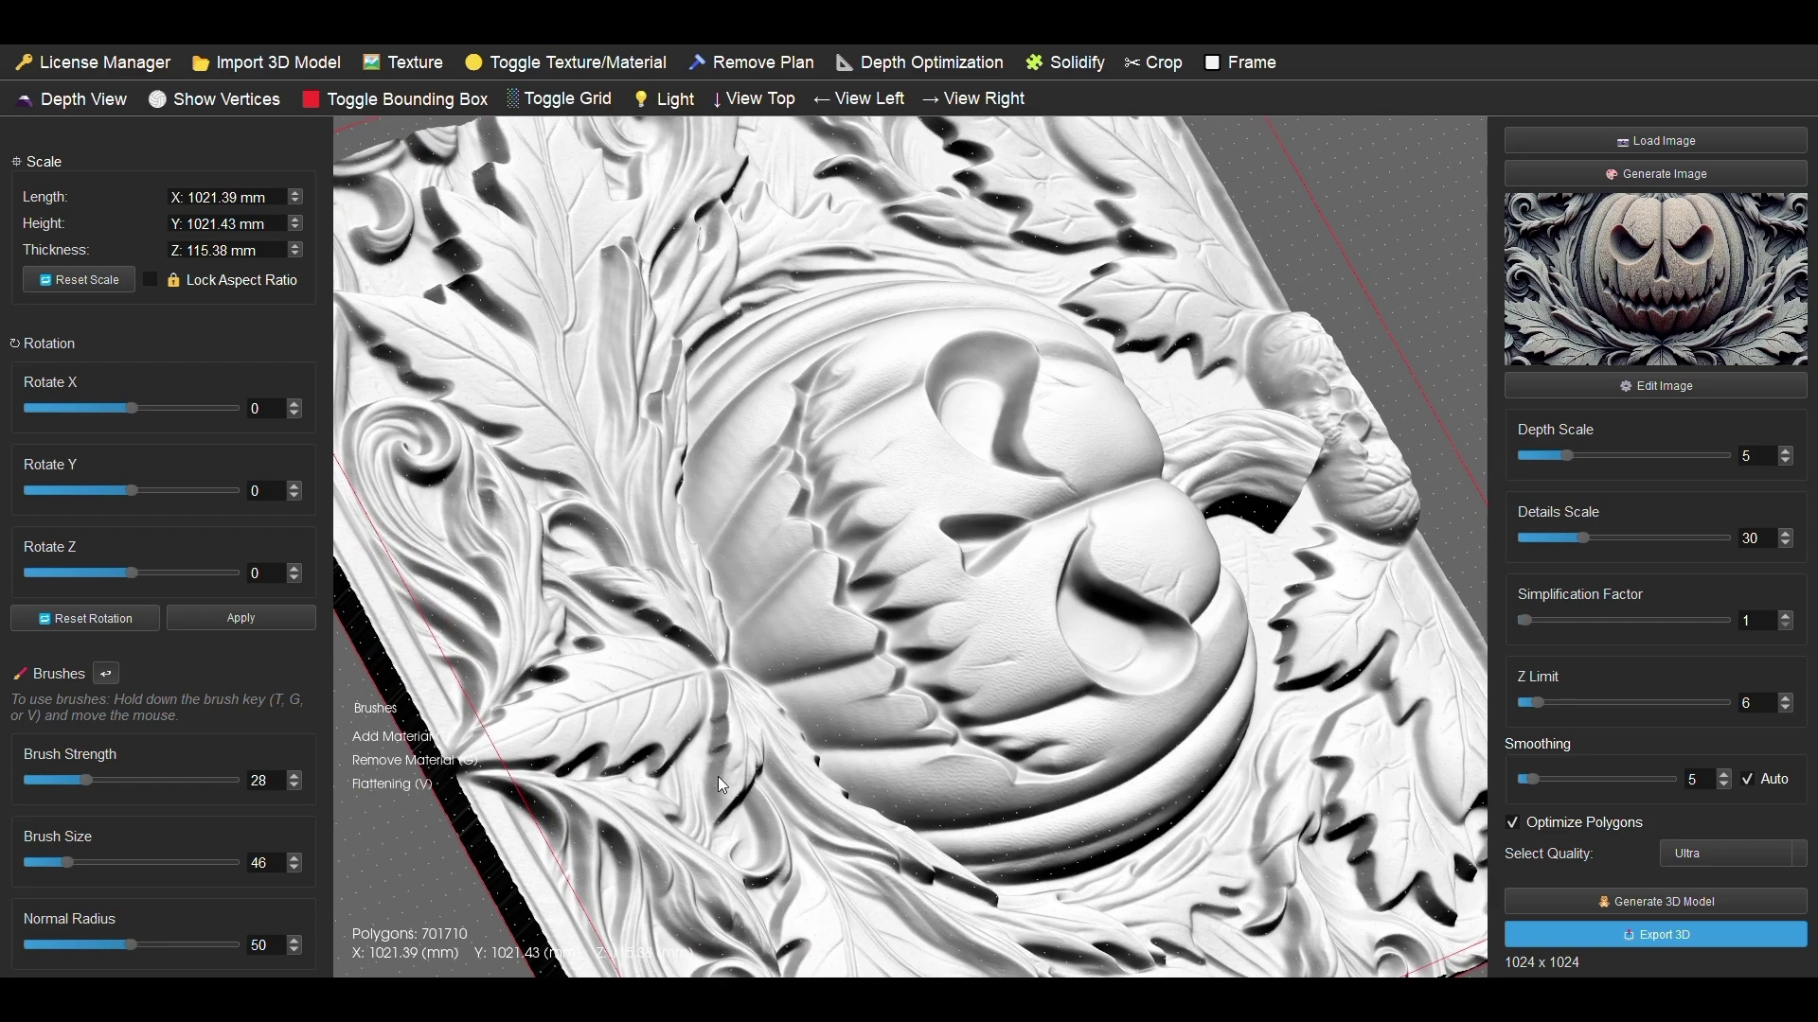
pyautogui.moveTo(723, 666); pyautogui.dragTo(672, 727)
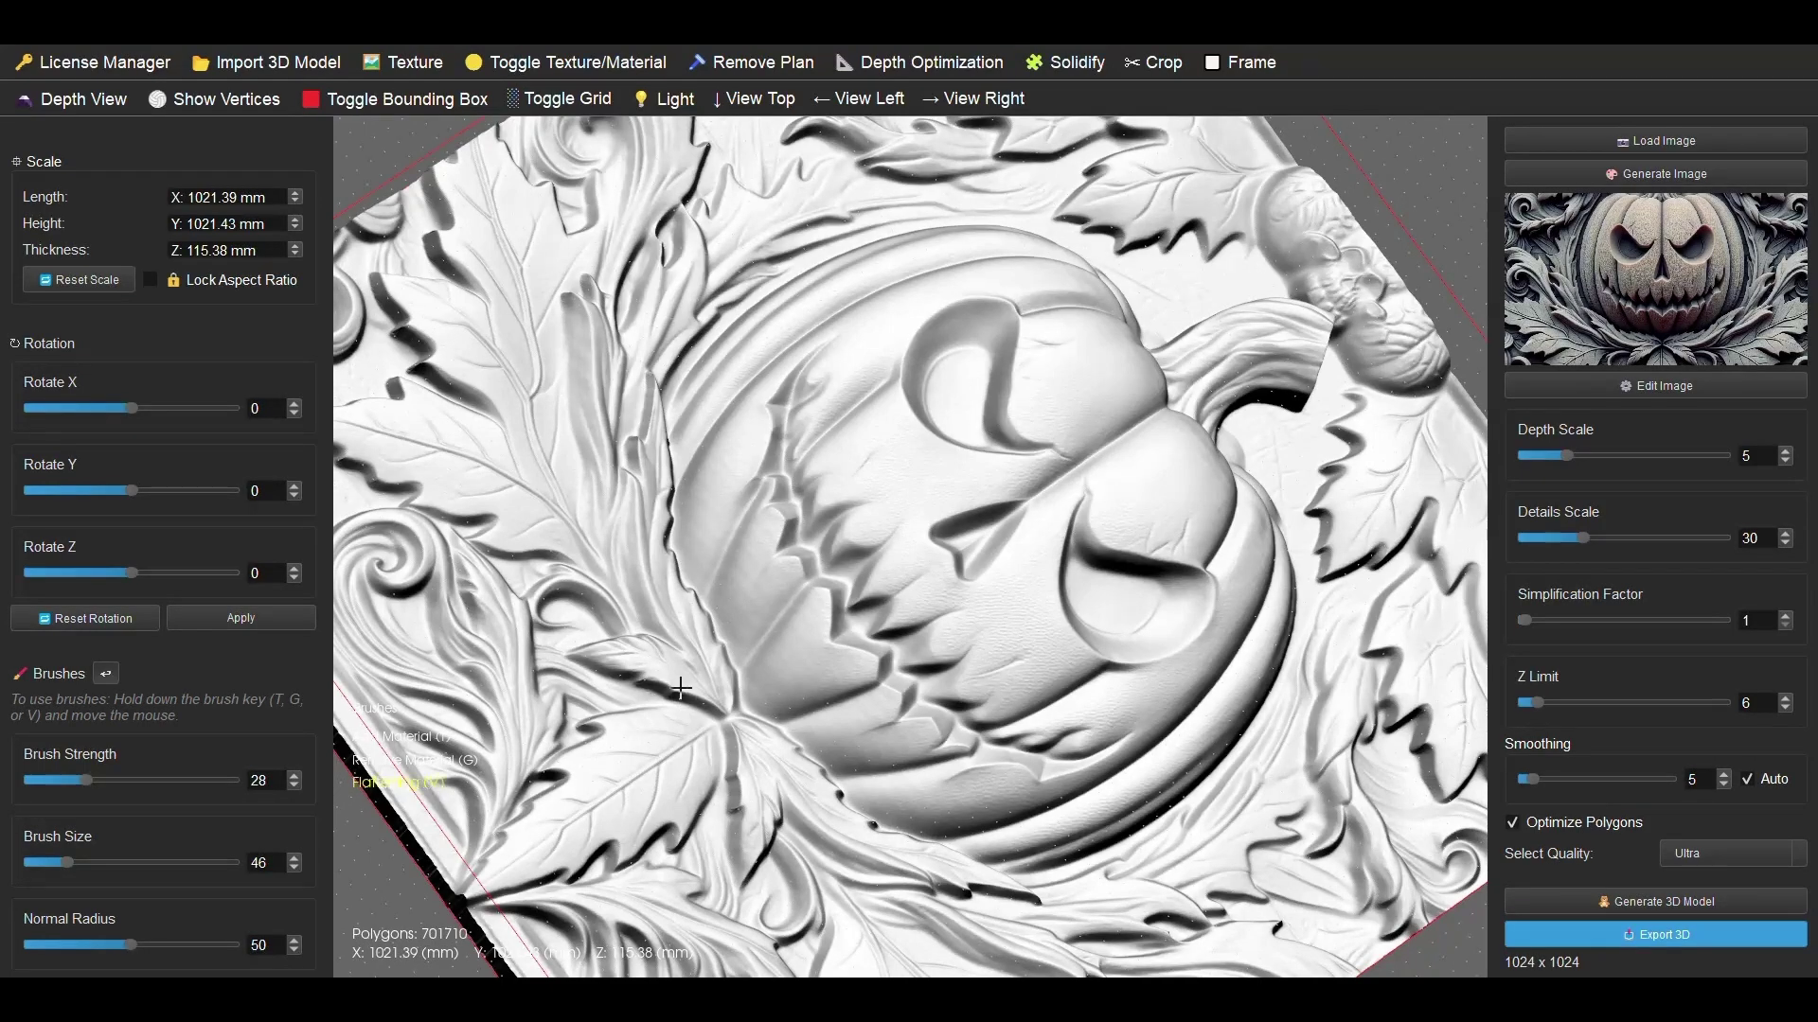
pyautogui.press('v')
pyautogui.press('v')
pyautogui.press('v')
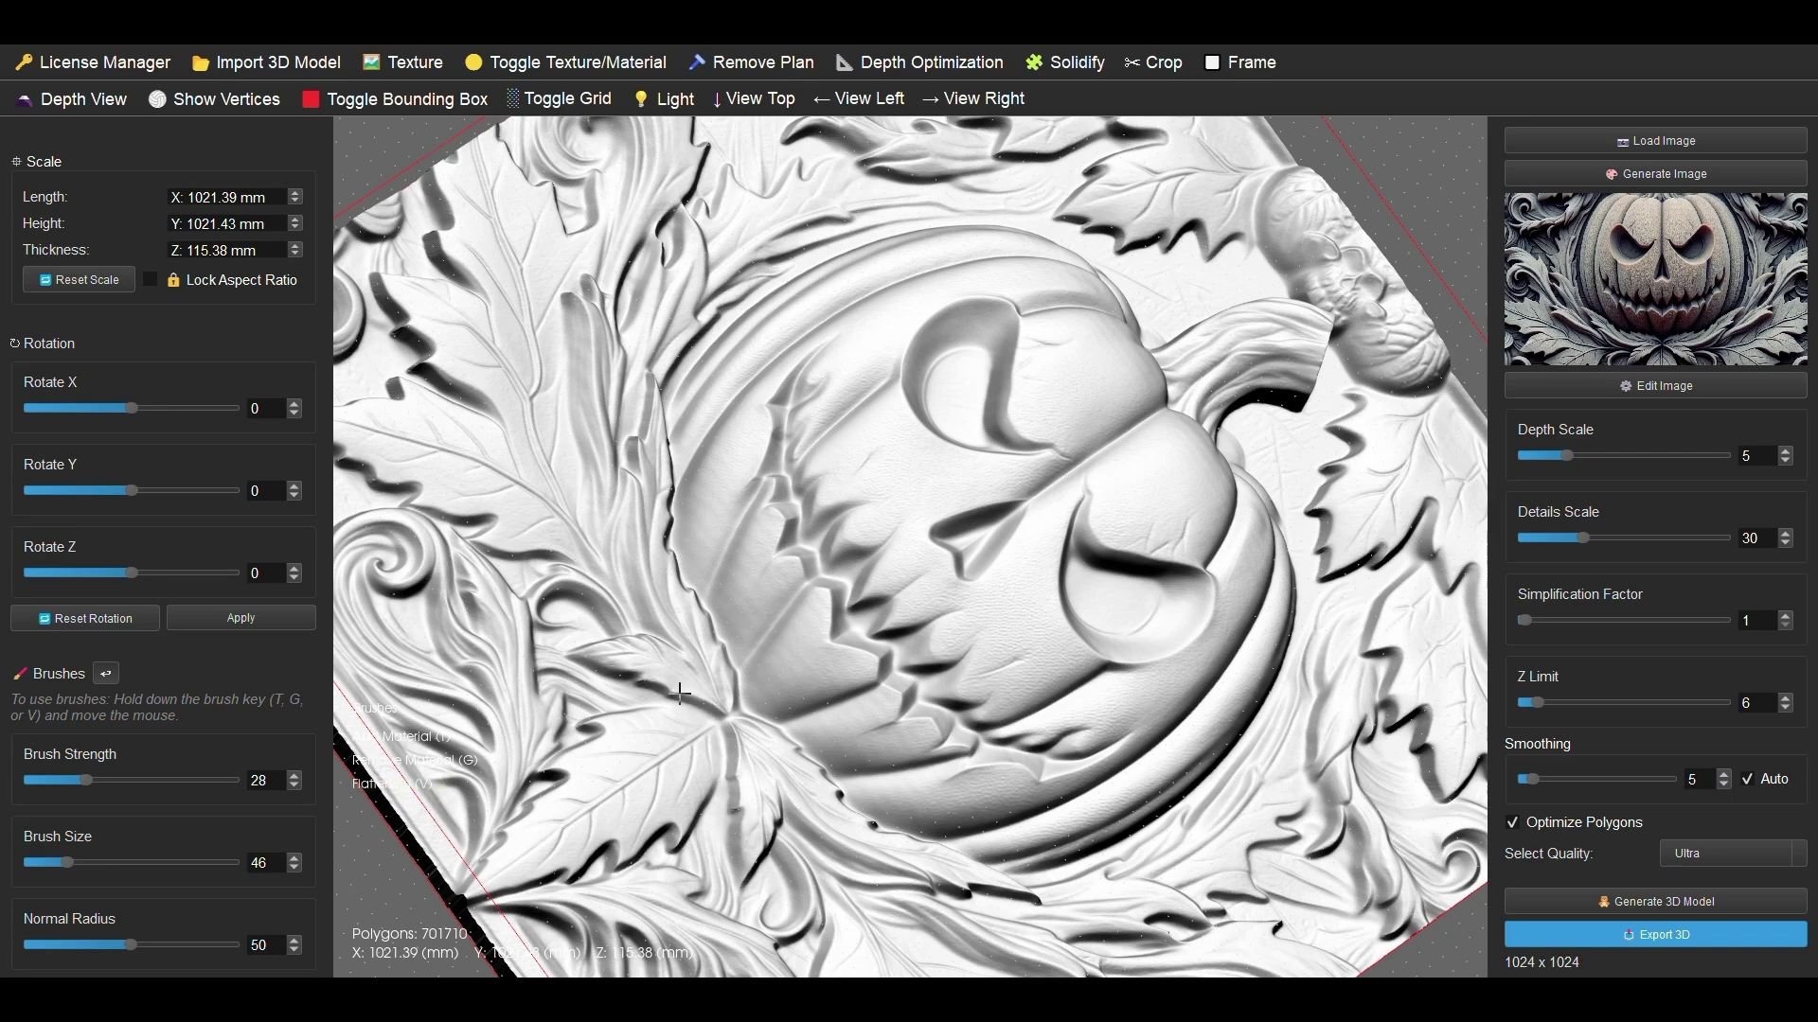
pyautogui.press('v')
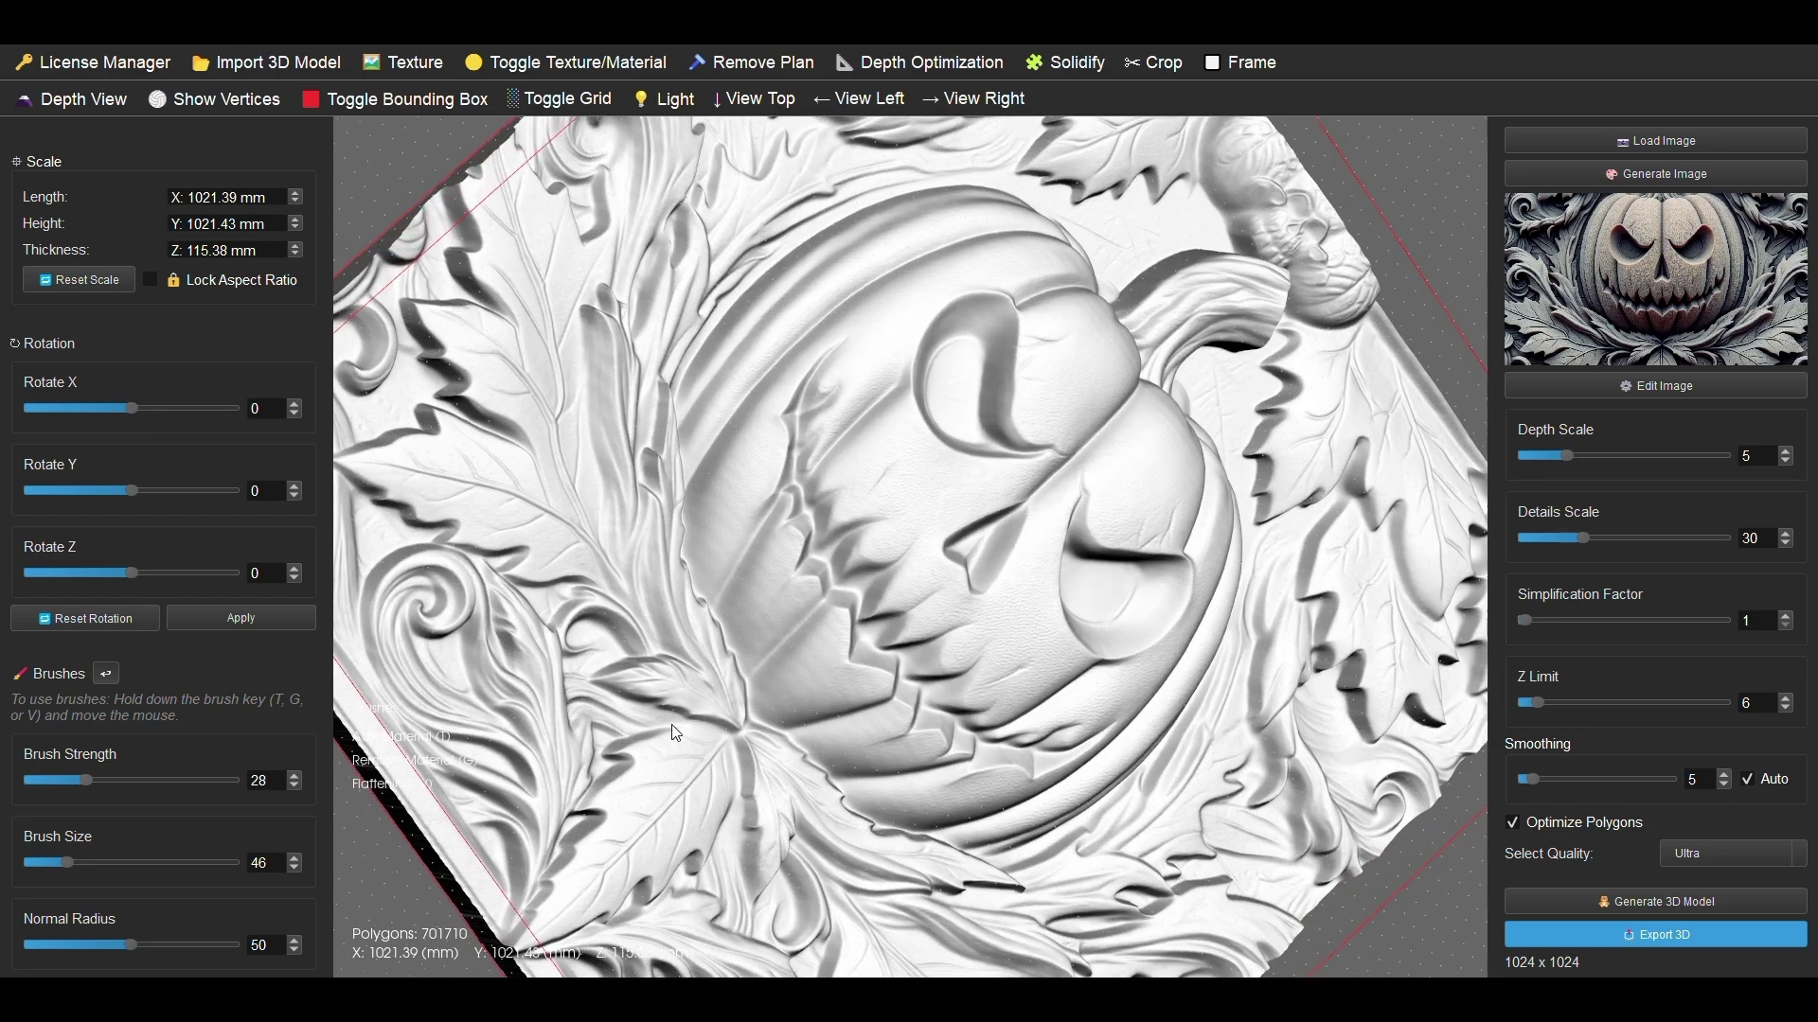
pyautogui.press('v')
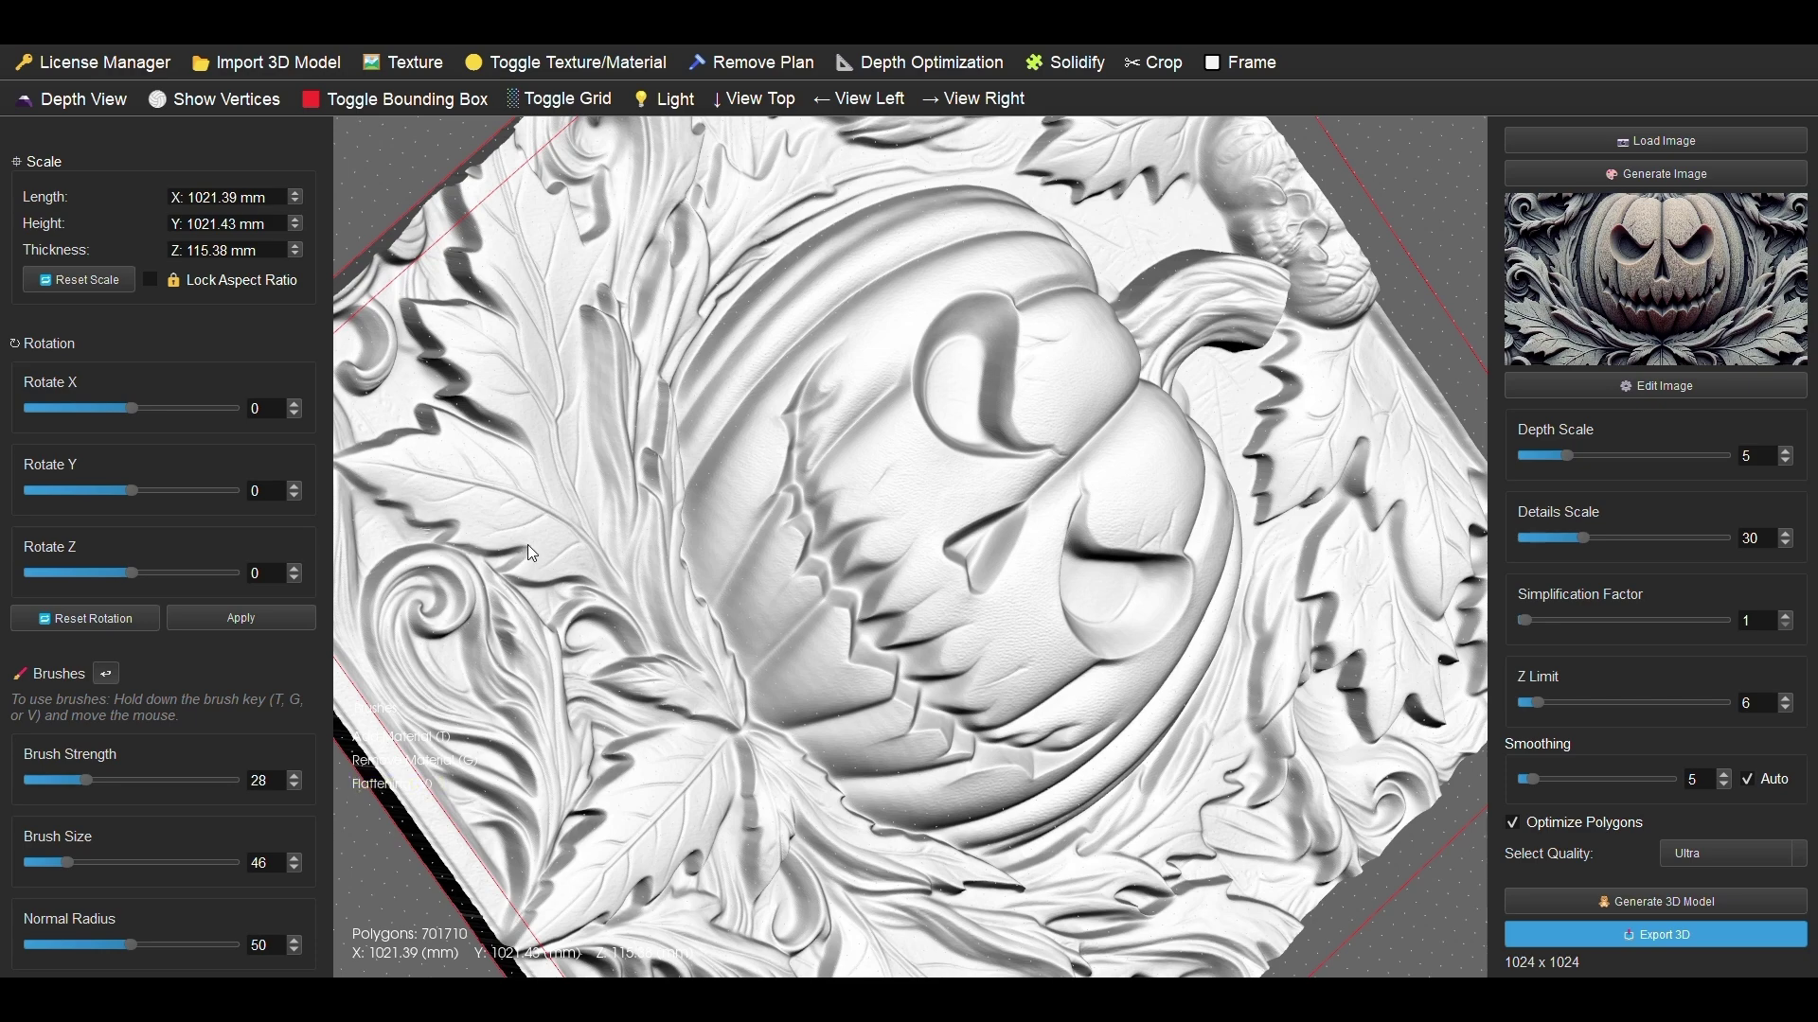
pyautogui.press('v')
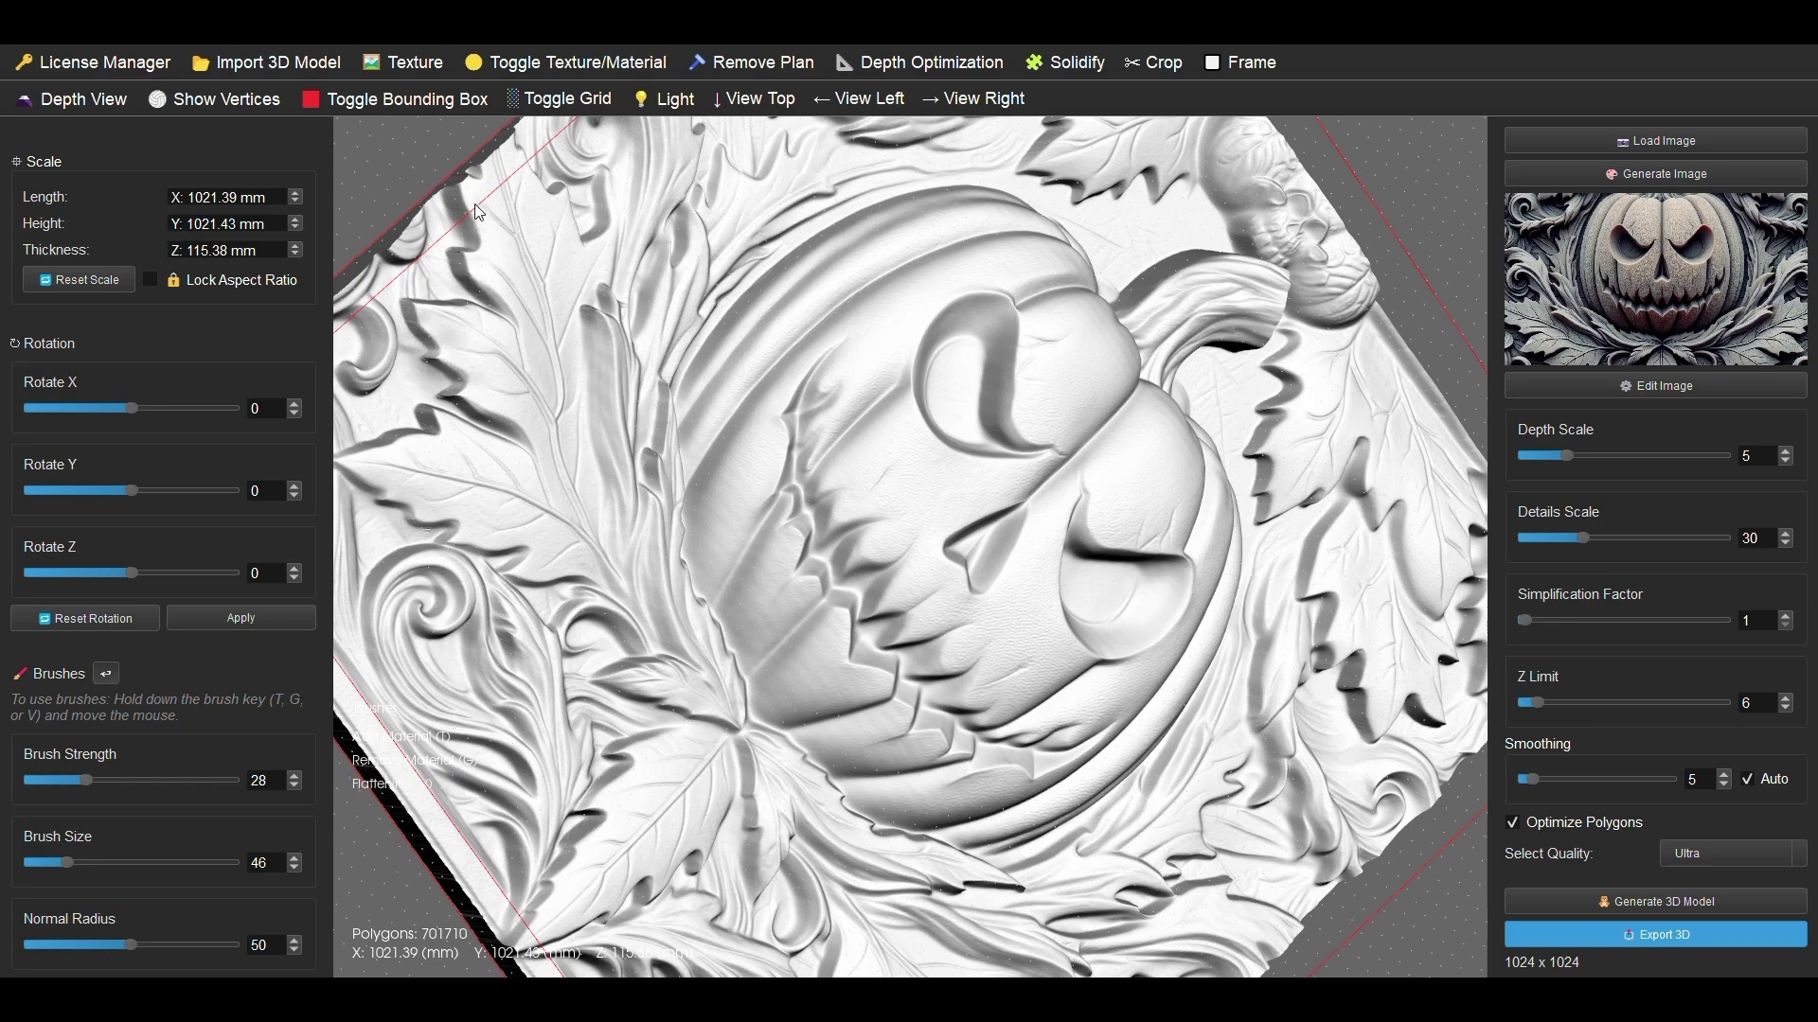
# Flatten rough spots along the relief's edges and surface with the Flattening brush
pyautogui.press('v')
pyautogui.scroll(-3, 576, 314)
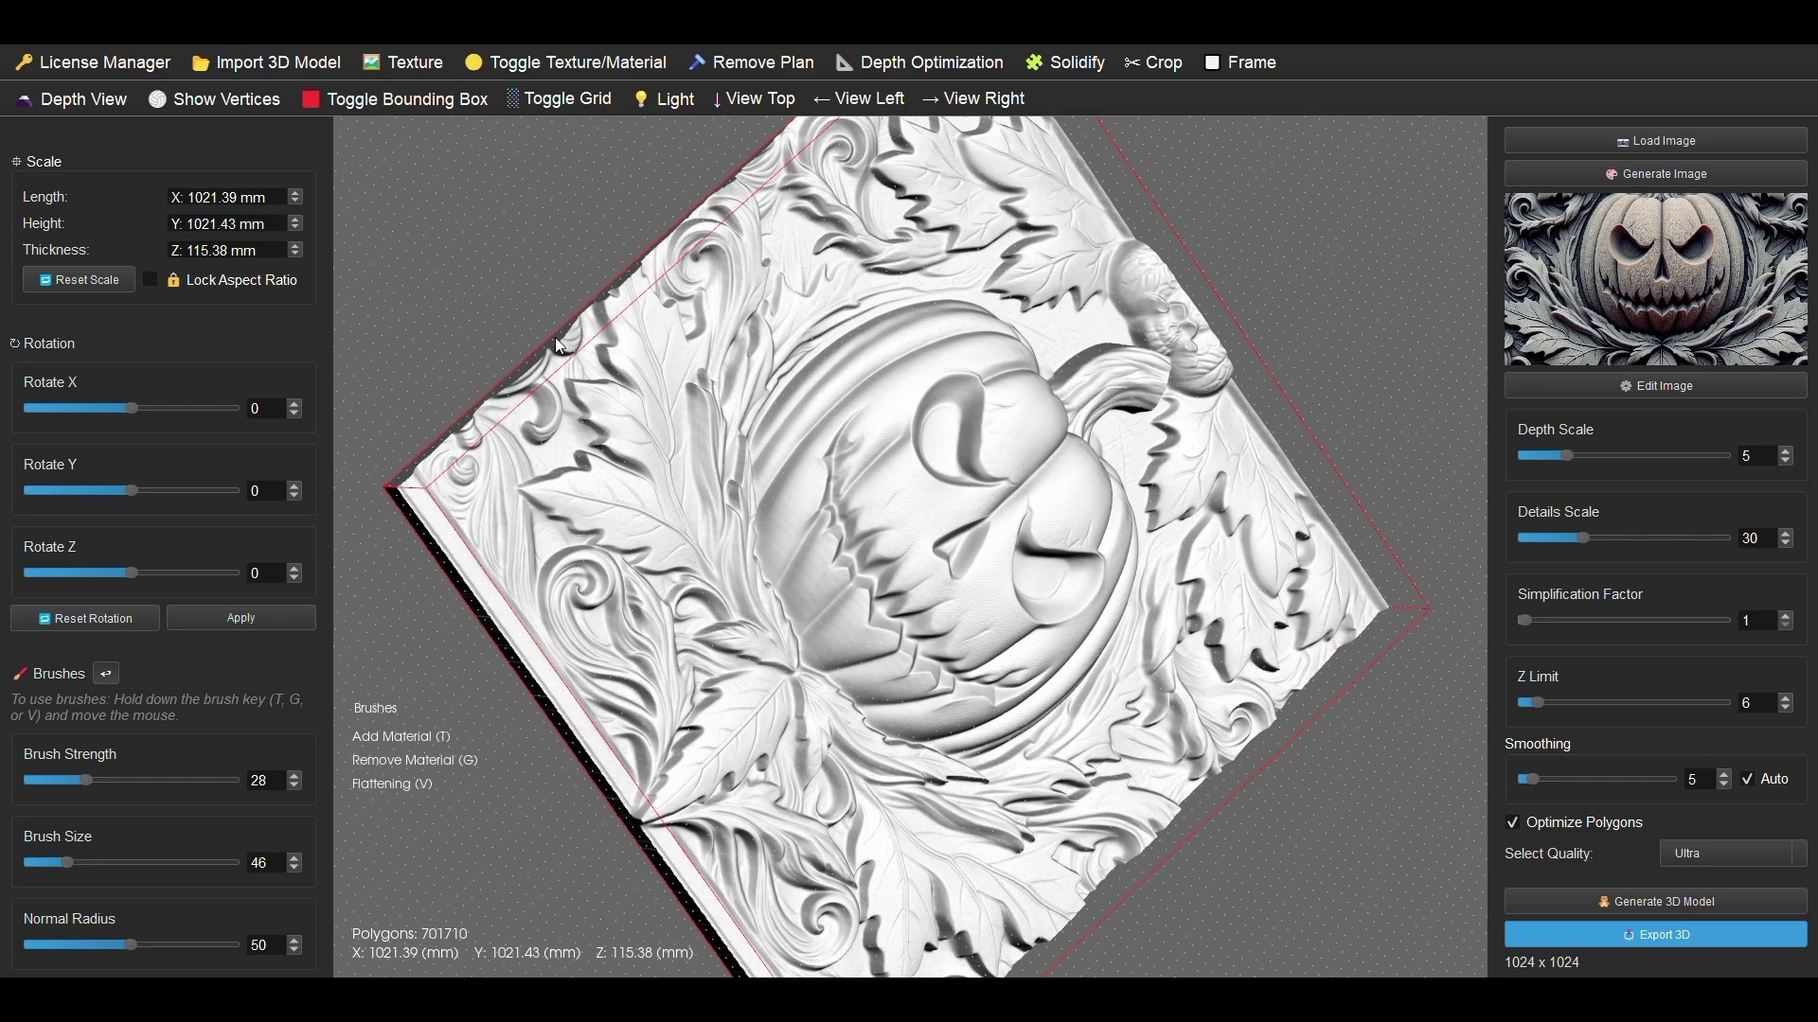
pyautogui.moveTo(610, 434); pyautogui.dragTo(668, 689)
pyautogui.press('v')
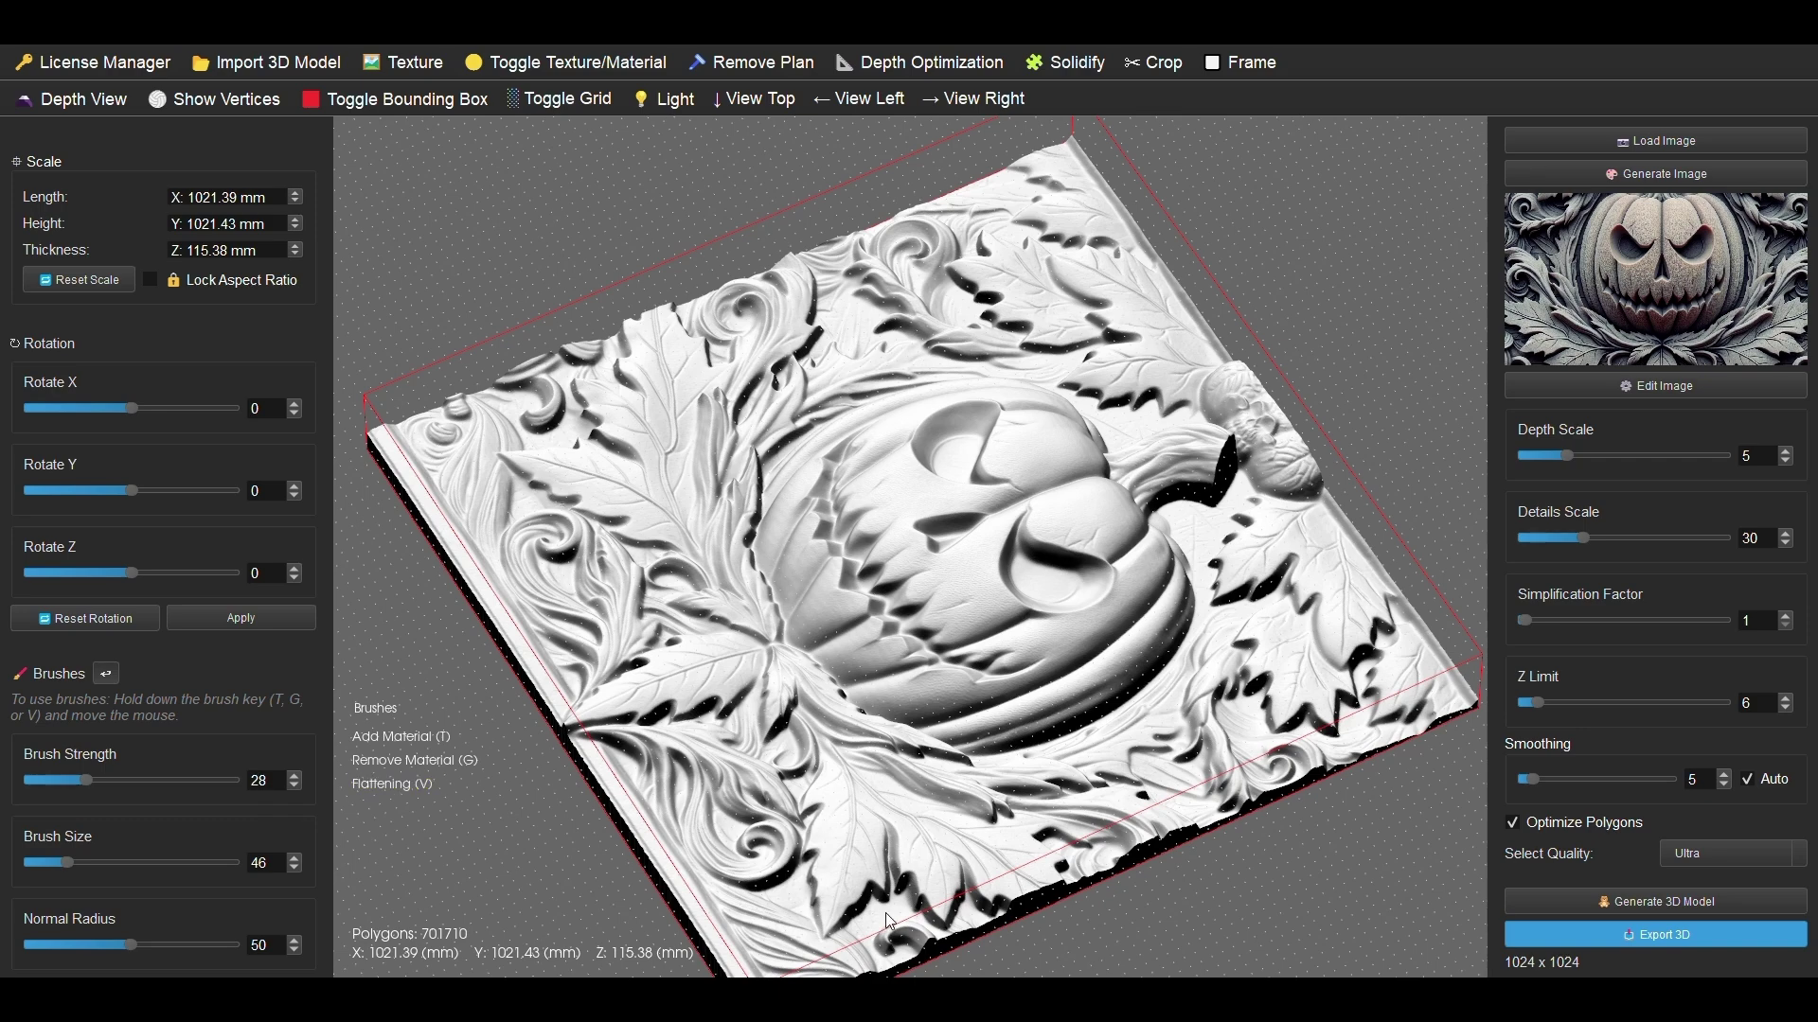
pyautogui.press('v')
pyautogui.press('v')
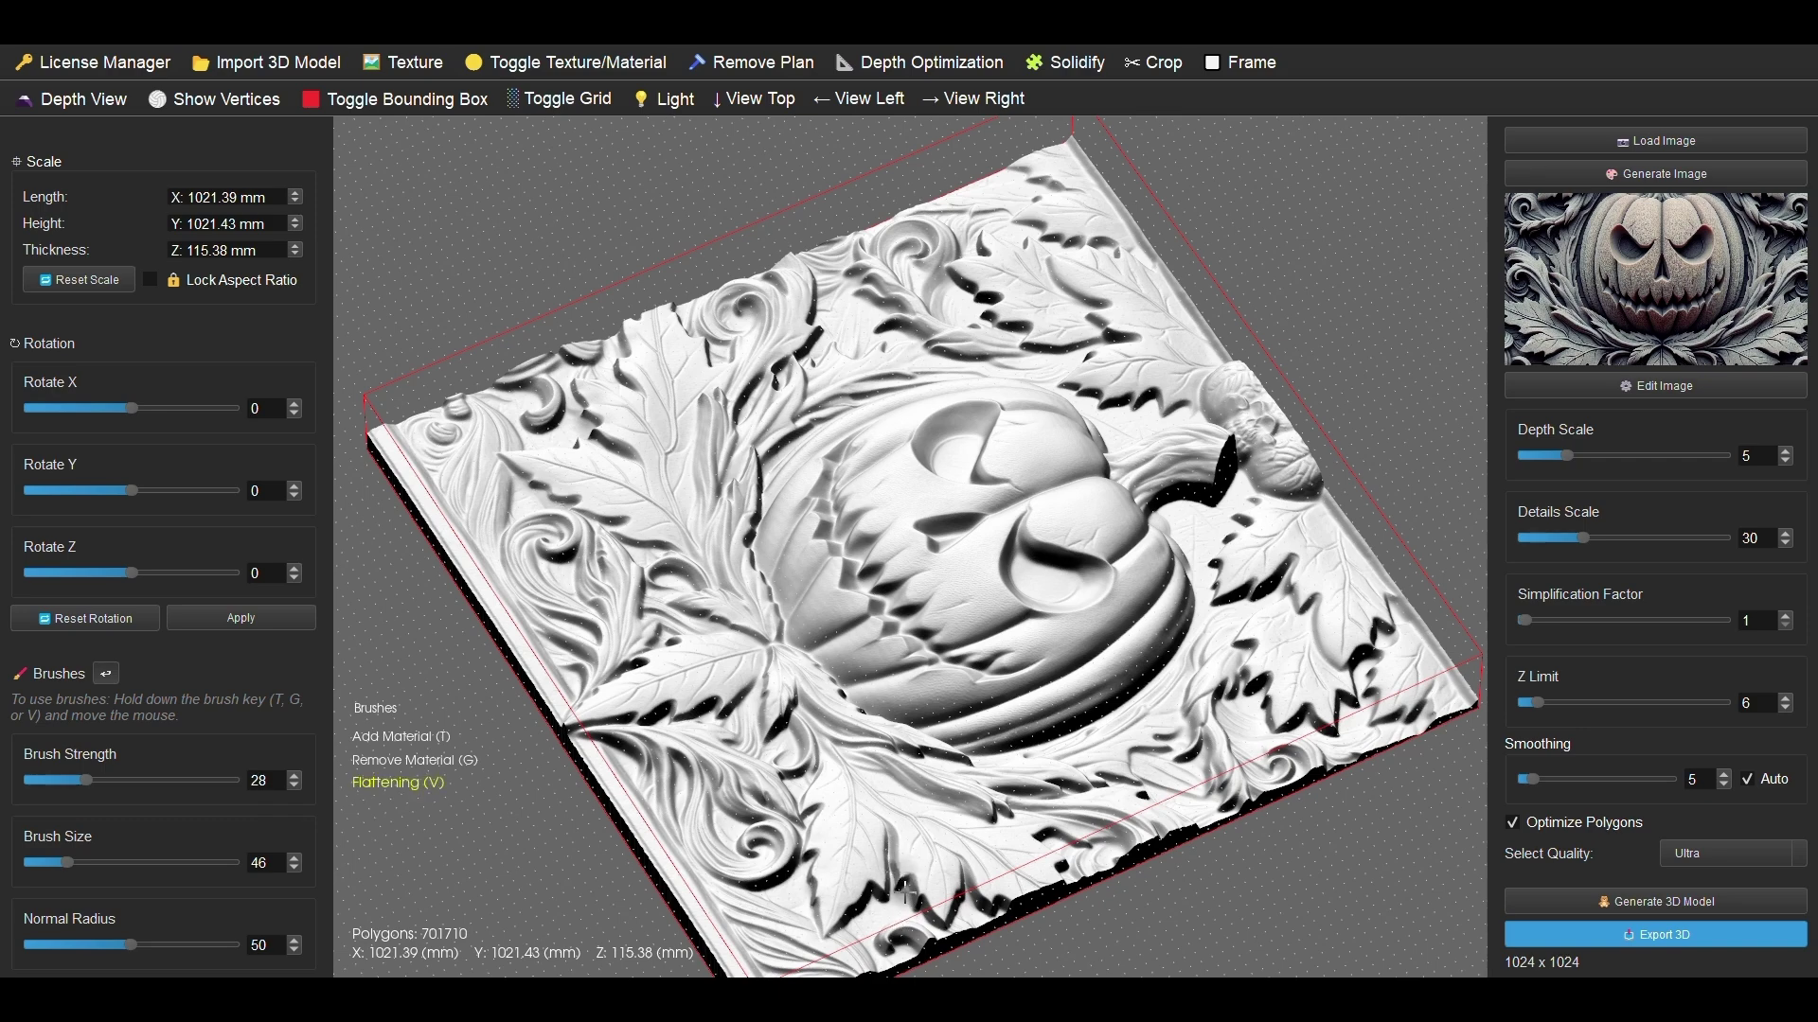
pyautogui.press('v')
pyautogui.press('v')
pyautogui.press('v')
pyautogui.press('v')
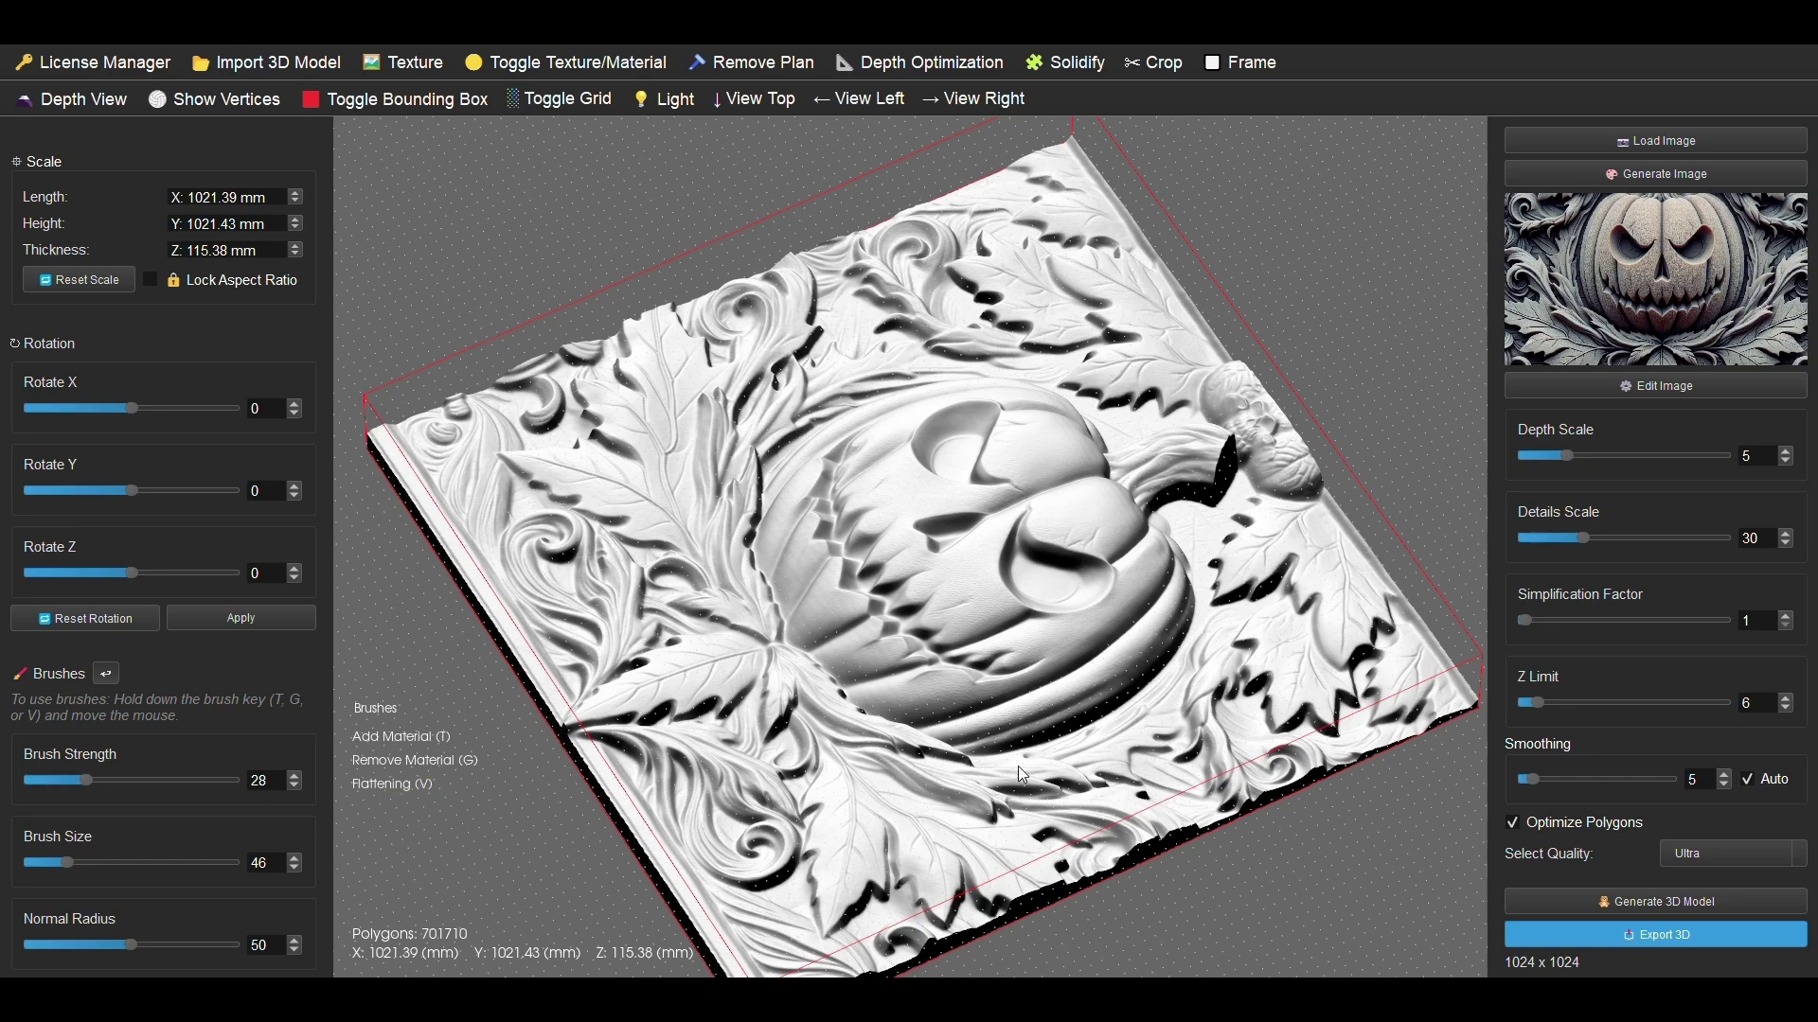
pyautogui.press('v')
pyautogui.press('v')
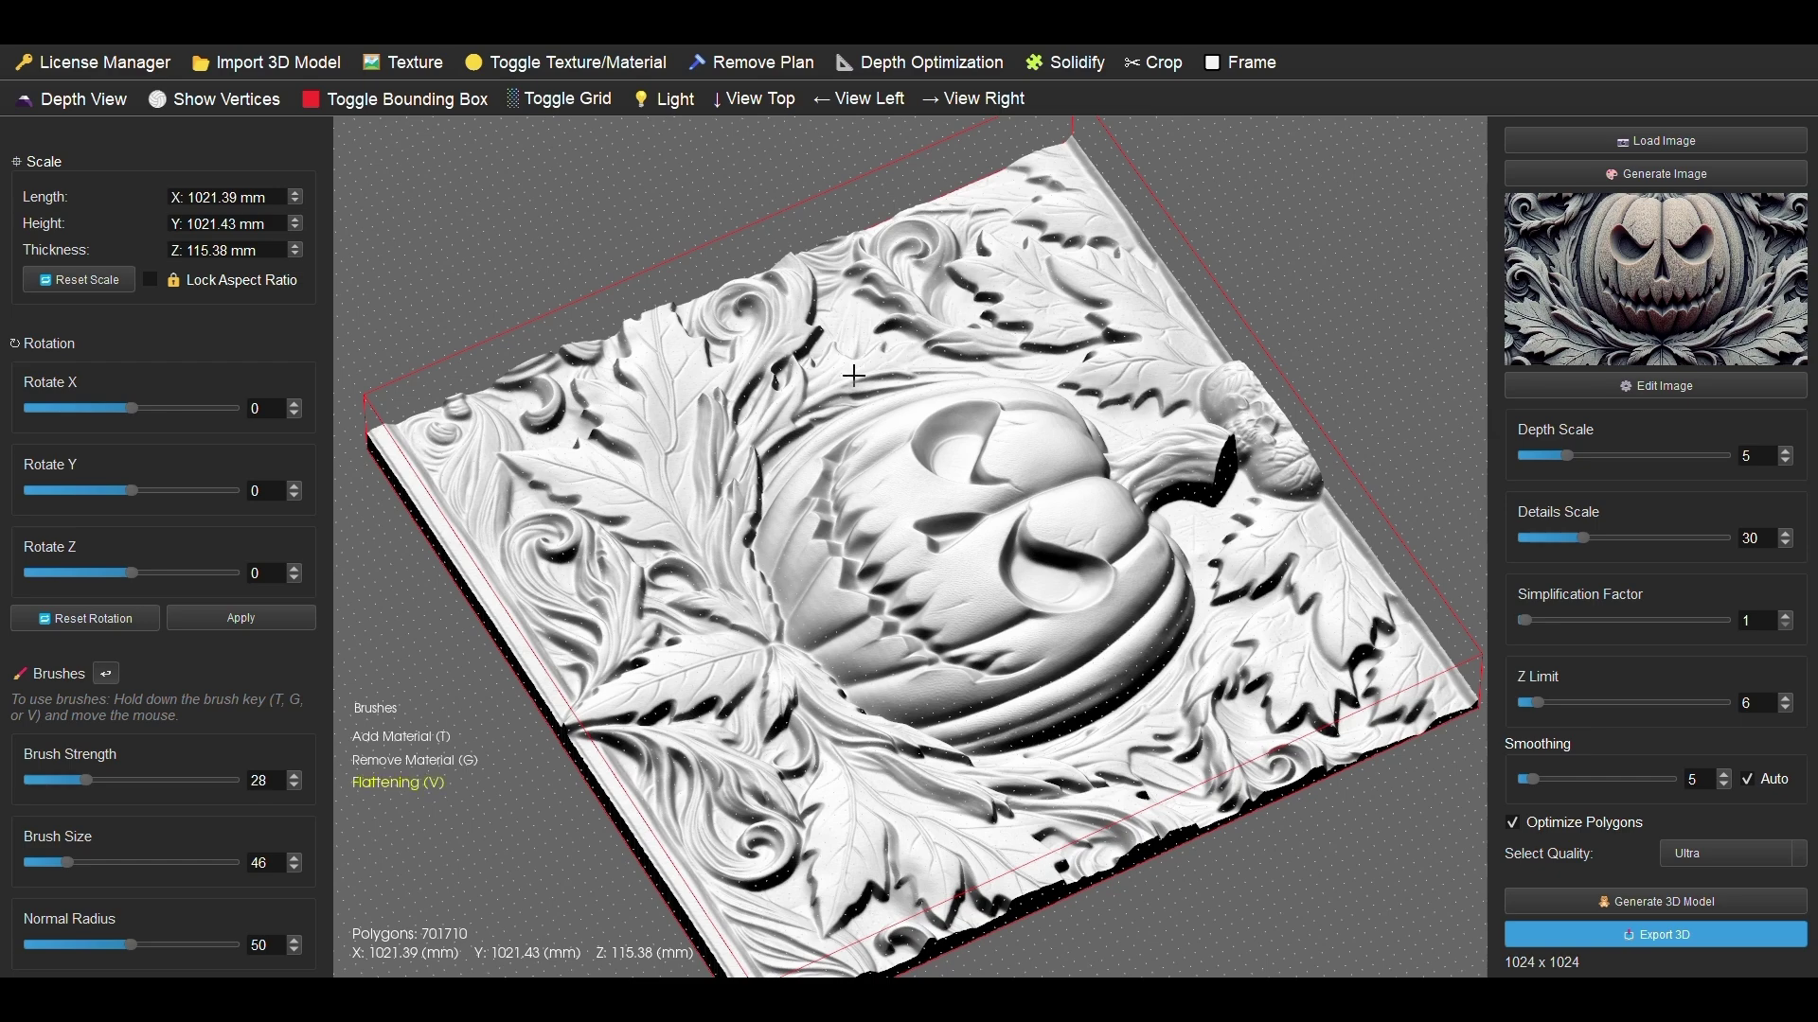
pyautogui.scroll(-3, 552, 396)
pyautogui.moveTo(496, 337); pyautogui.dragTo(733, 386)
pyautogui.scroll(5, 492, 354)
pyautogui.press('v')
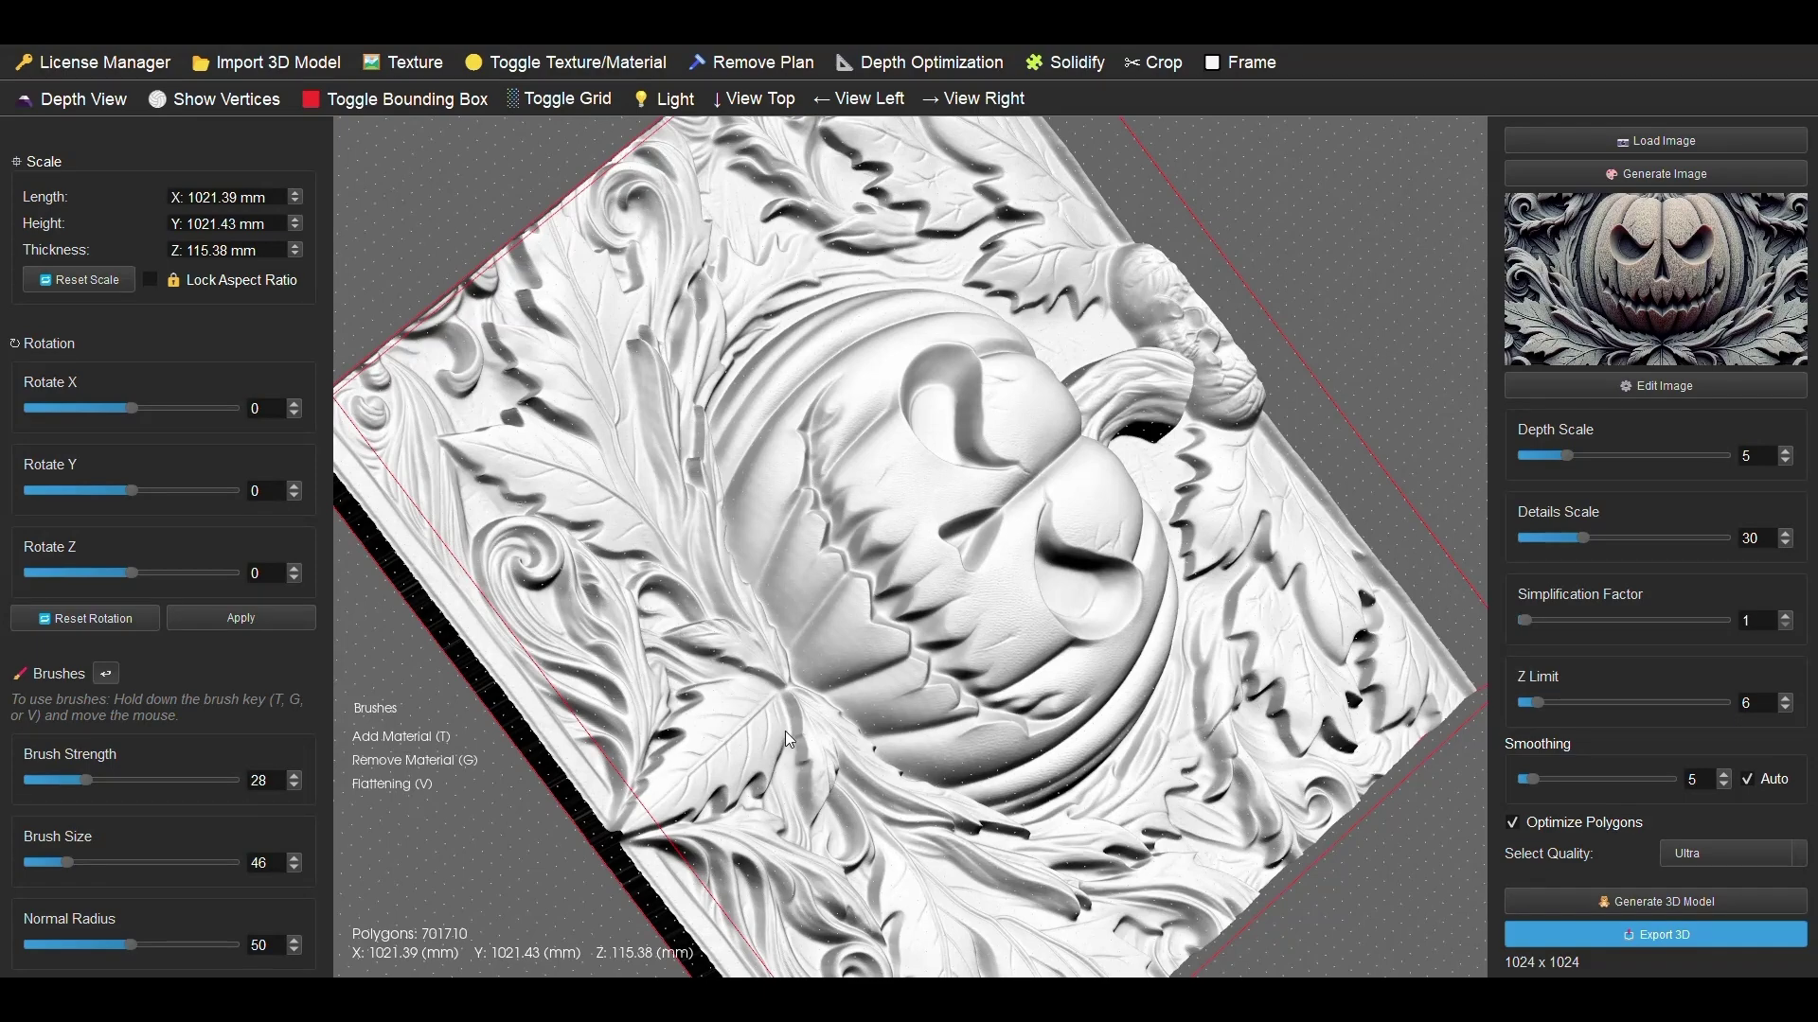
# Orbit and zoom to inspect the whole sculpt from the front and from above
pyautogui.moveTo(787, 729); pyautogui.dragTo(965, 657)
pyautogui.moveTo(1362, 404); pyautogui.dragTo(1234, 368)
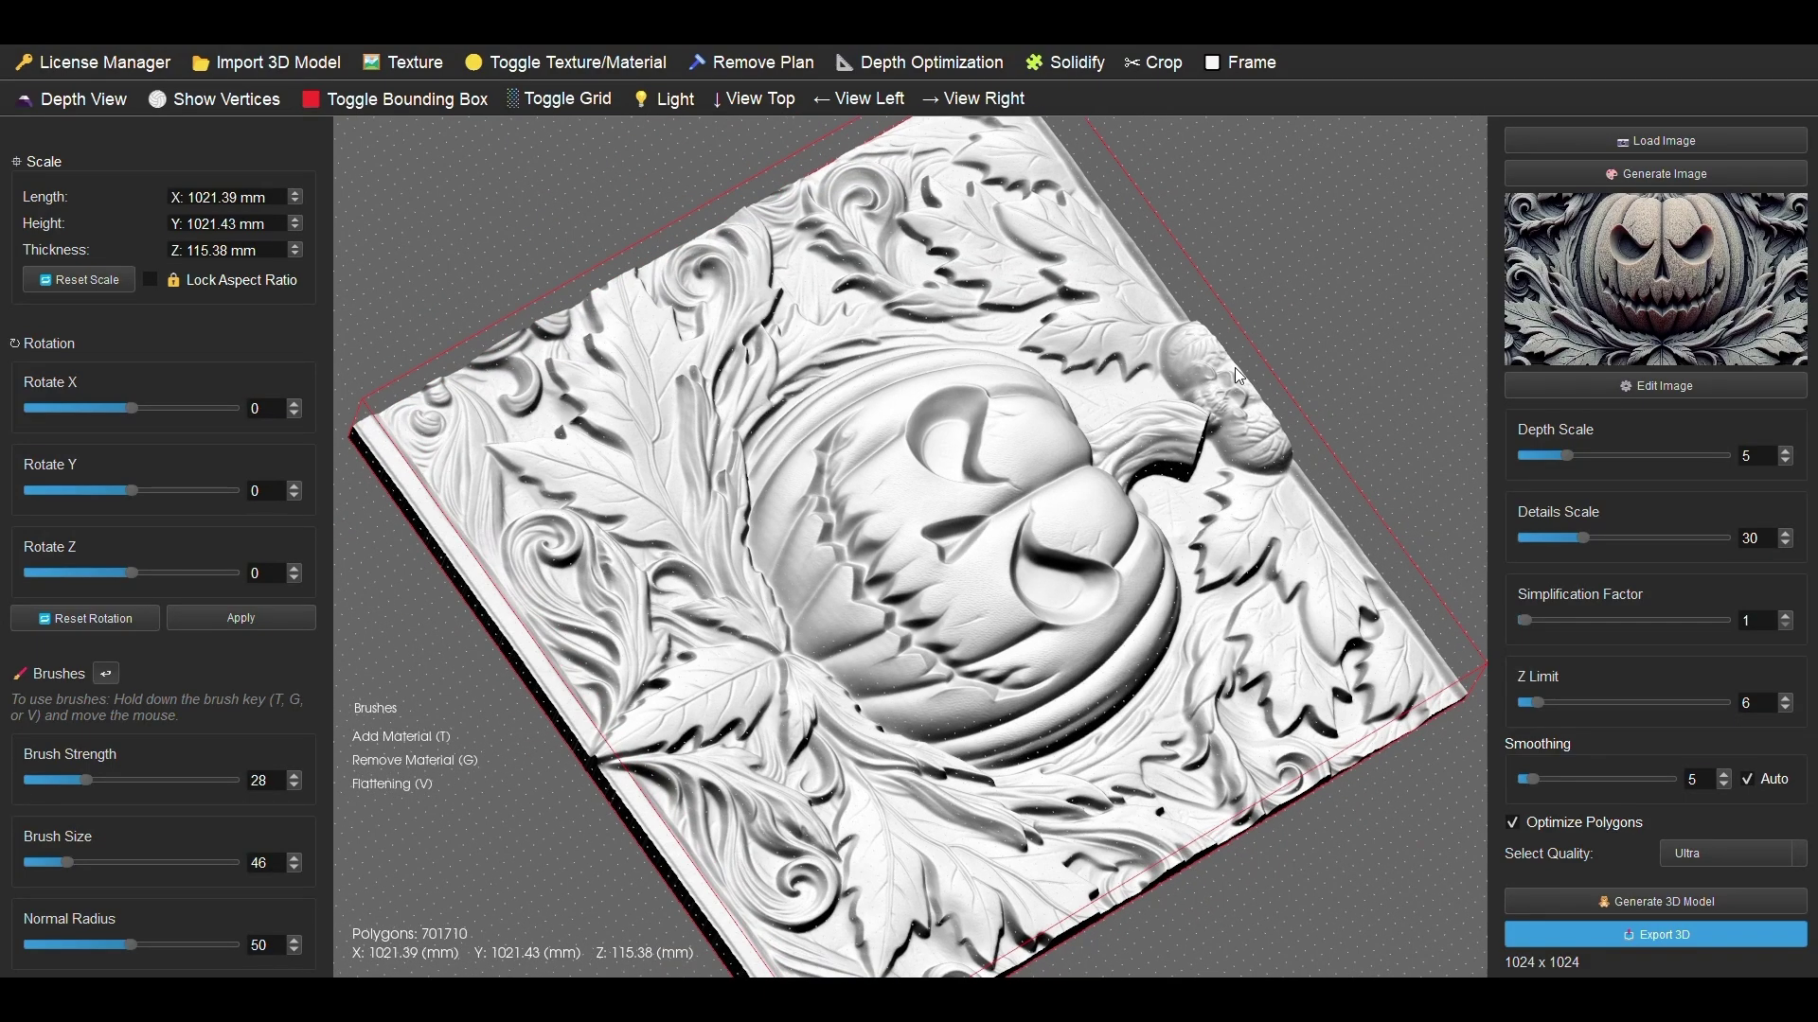
pyautogui.scroll(5, 1310, 395)
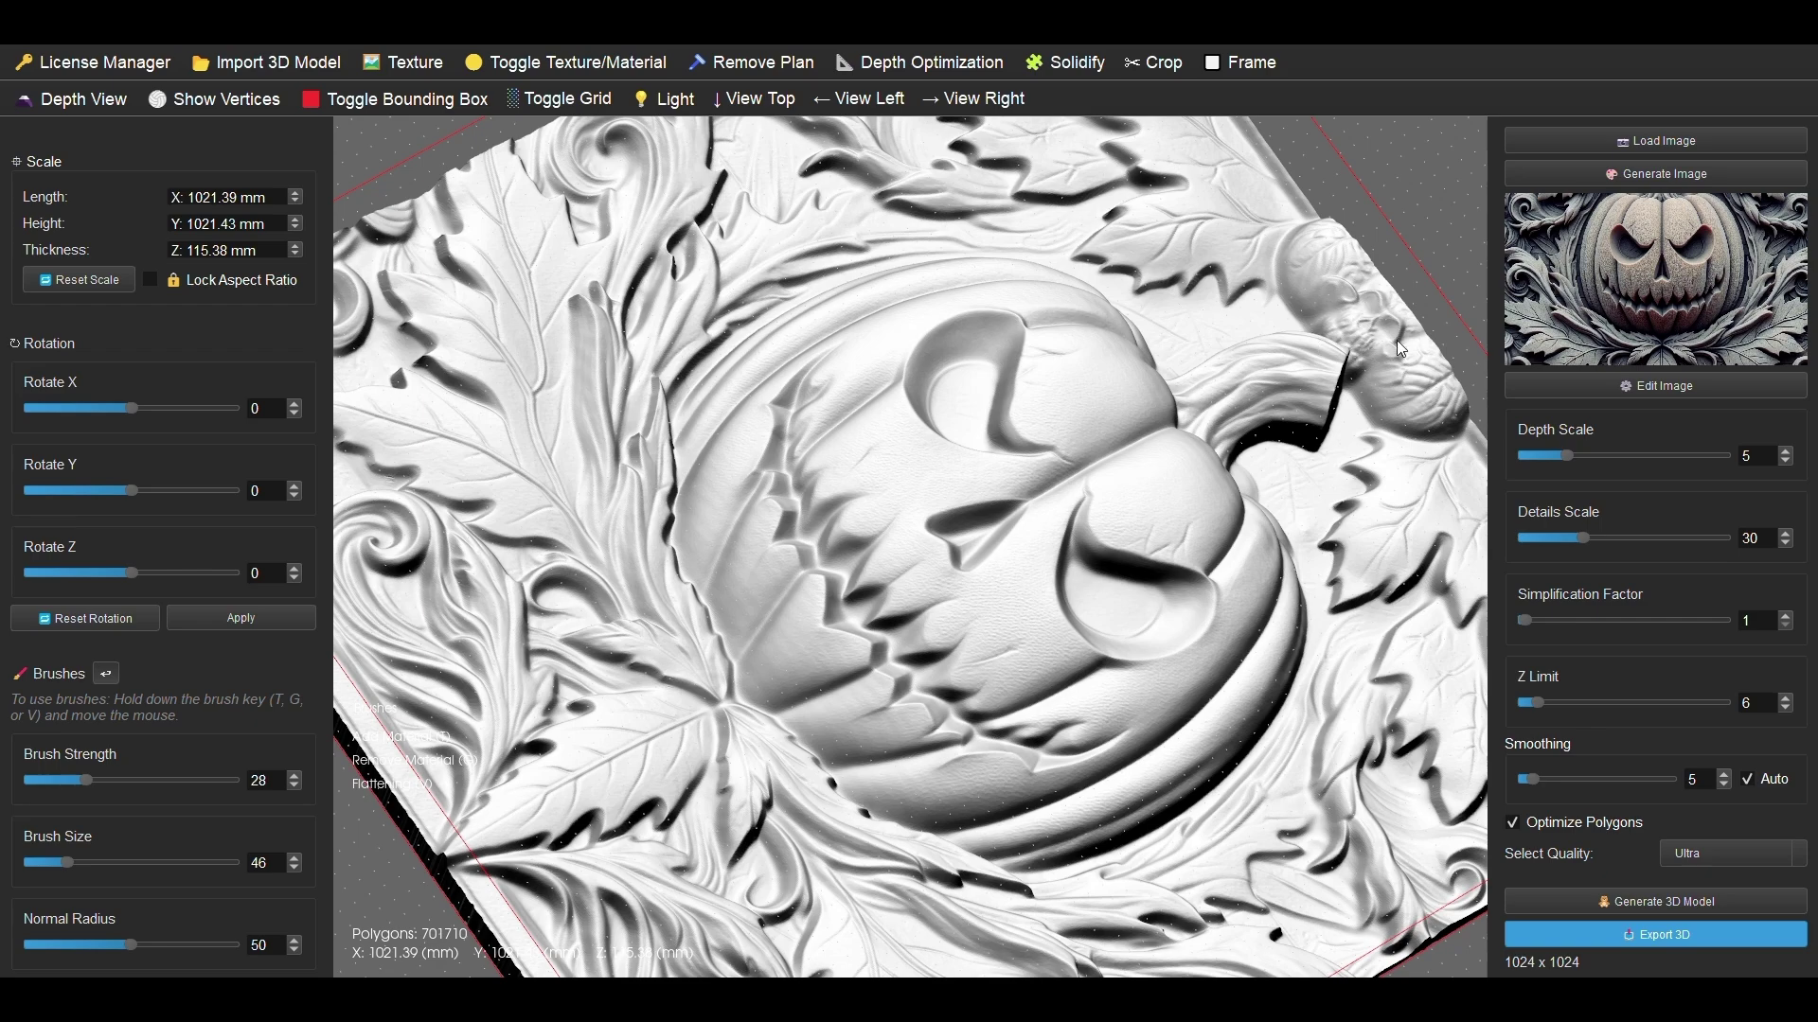
pyautogui.scroll(-5, 921, 480)
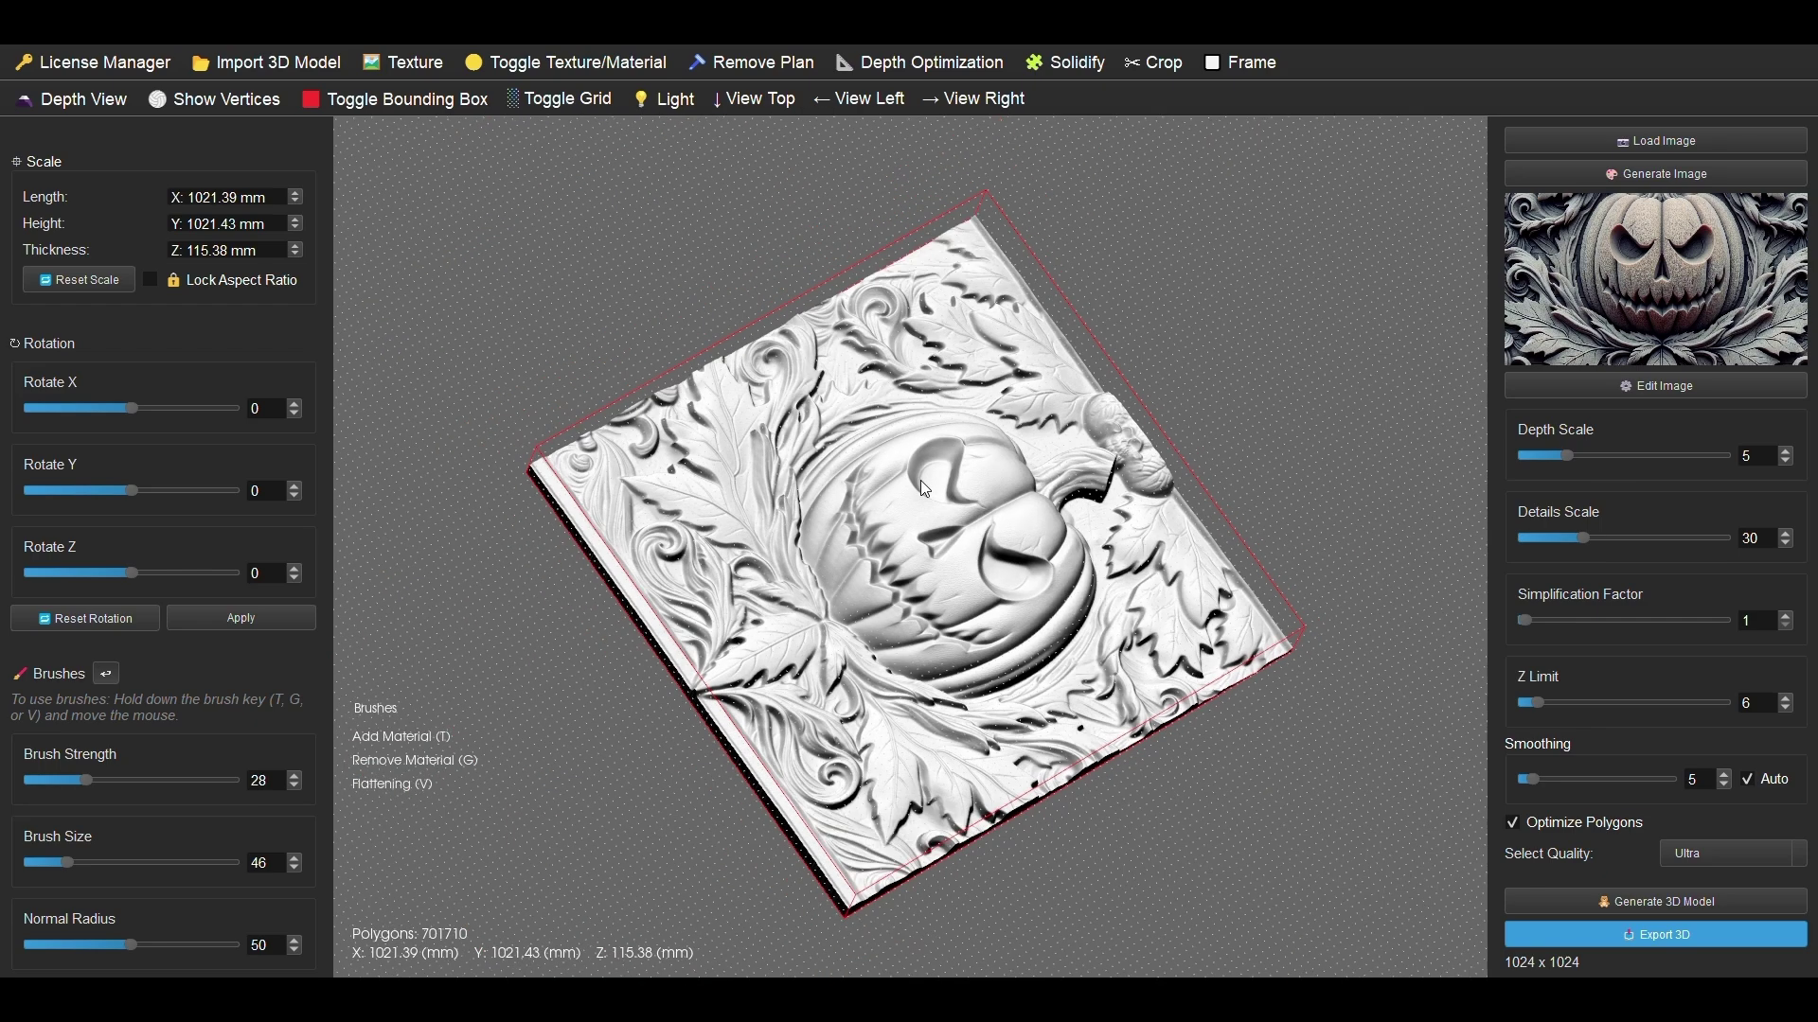
pyautogui.moveTo(1202, 320); pyautogui.dragTo(1164, 466)
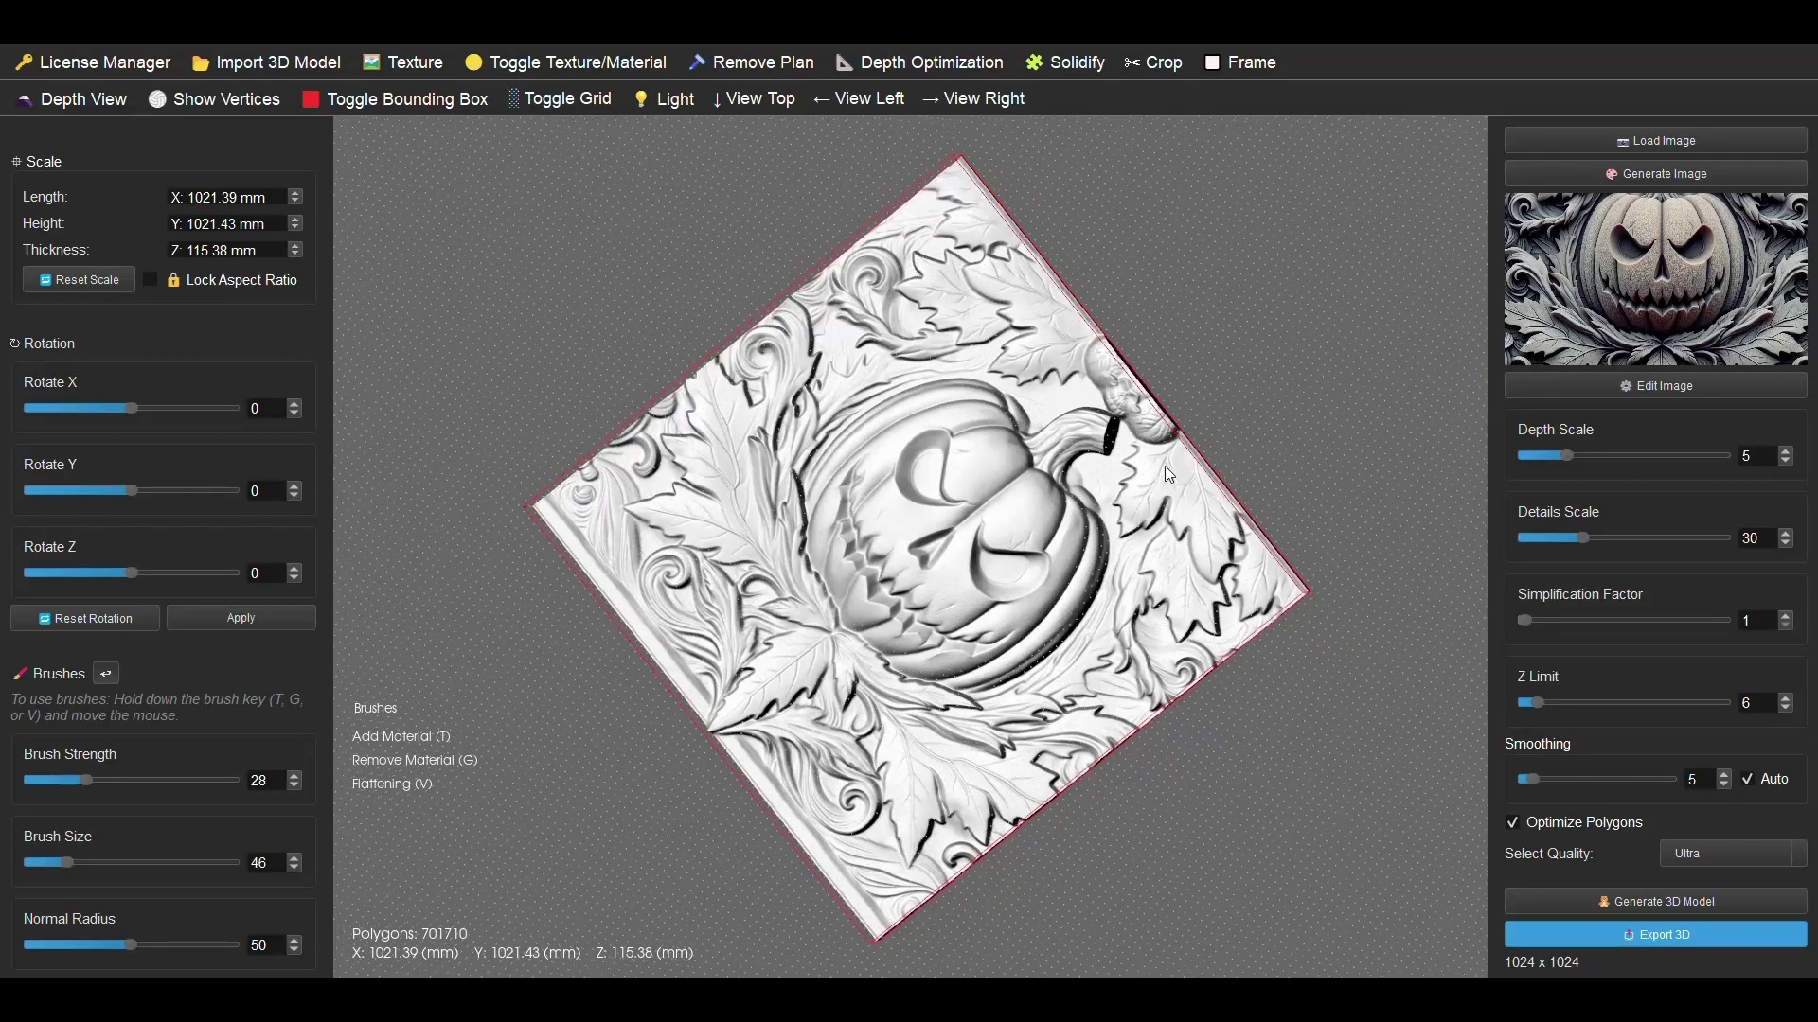
# Export the relief to the Desktop as STL 'creepy halloween pumpkin' and dismiss the success message
pyautogui.click(1648, 935)
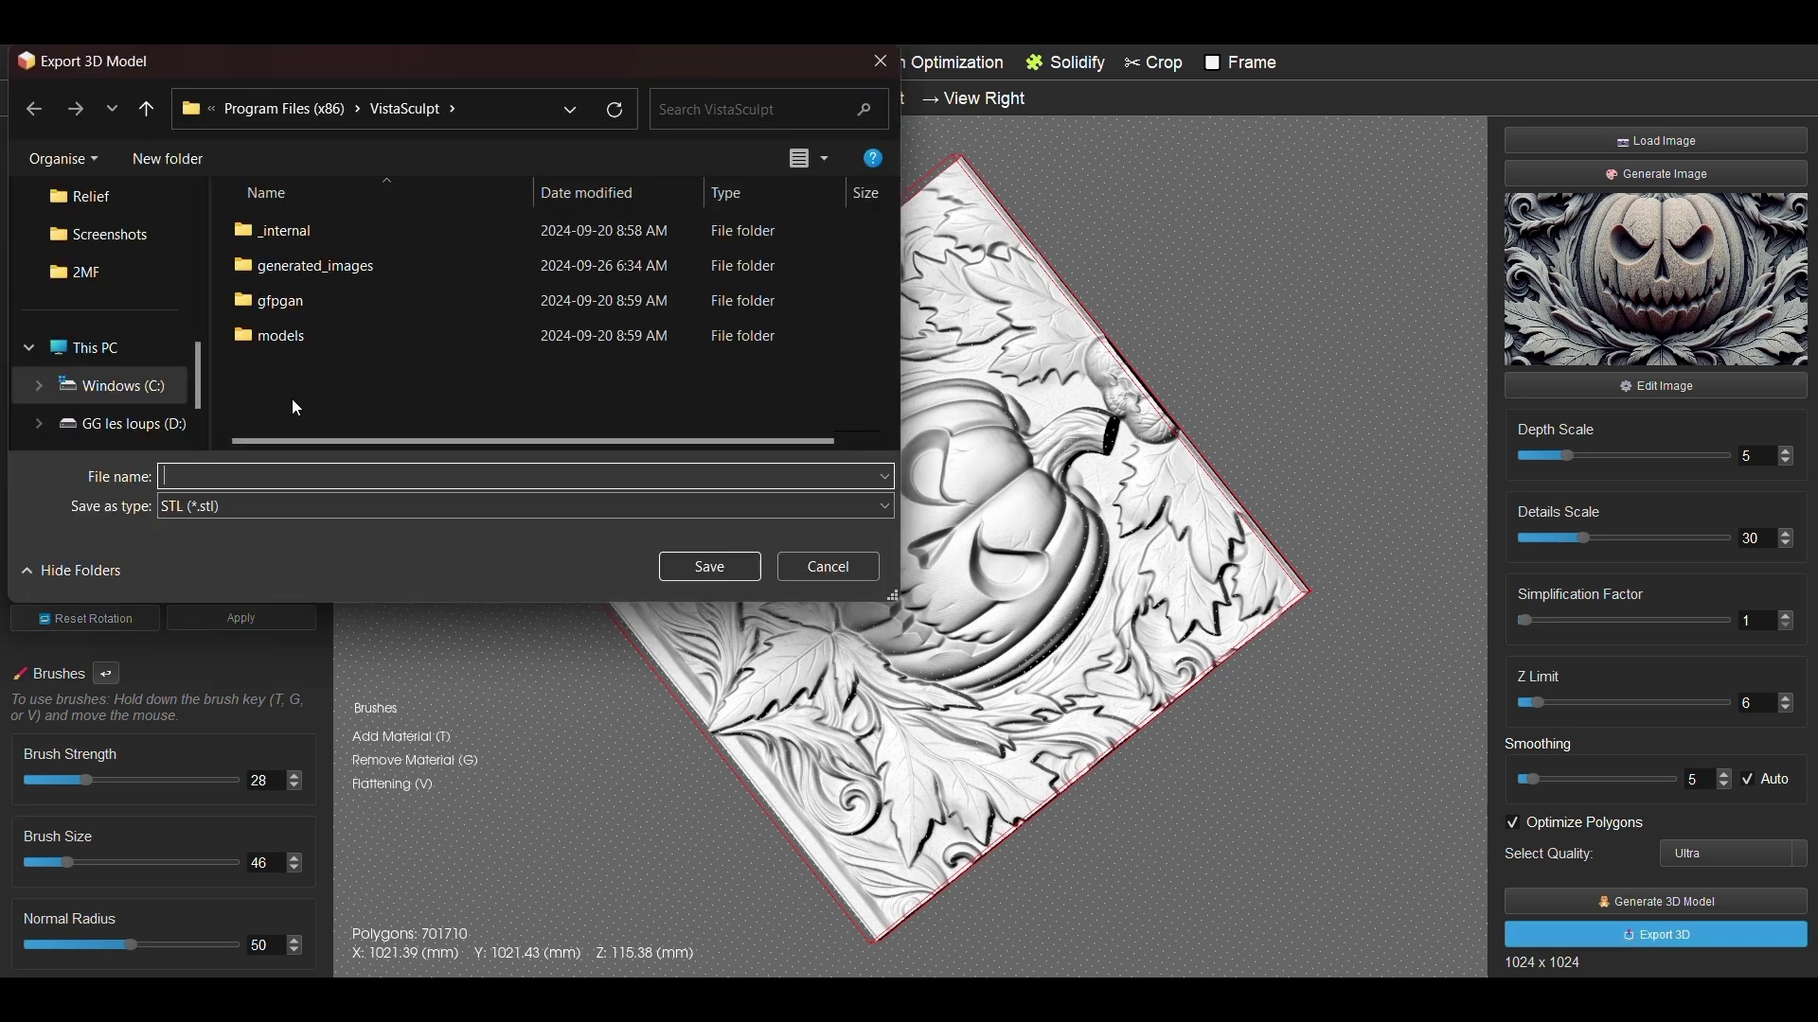
pyautogui.scroll(5, 122, 304)
pyautogui.click(106, 423)
pyautogui.click(273, 475)
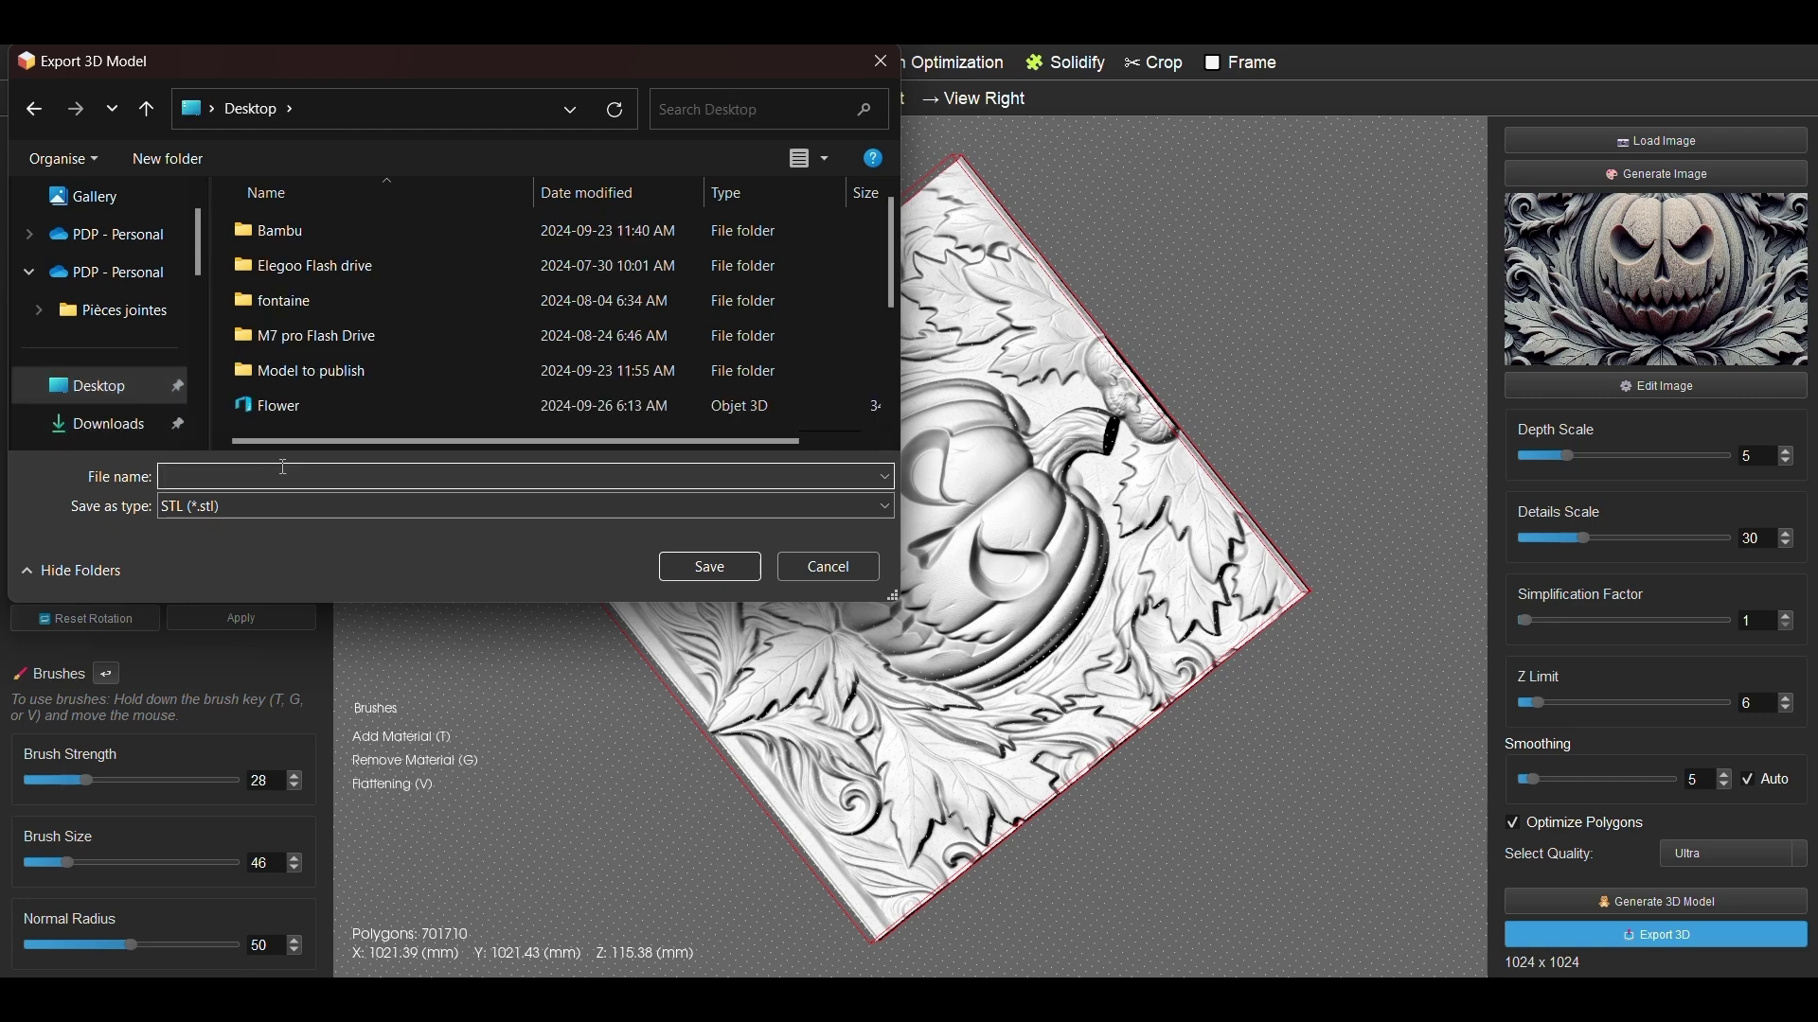
pyautogui.write('creepy halloween pumpkin')
pyautogui.click(679, 564)
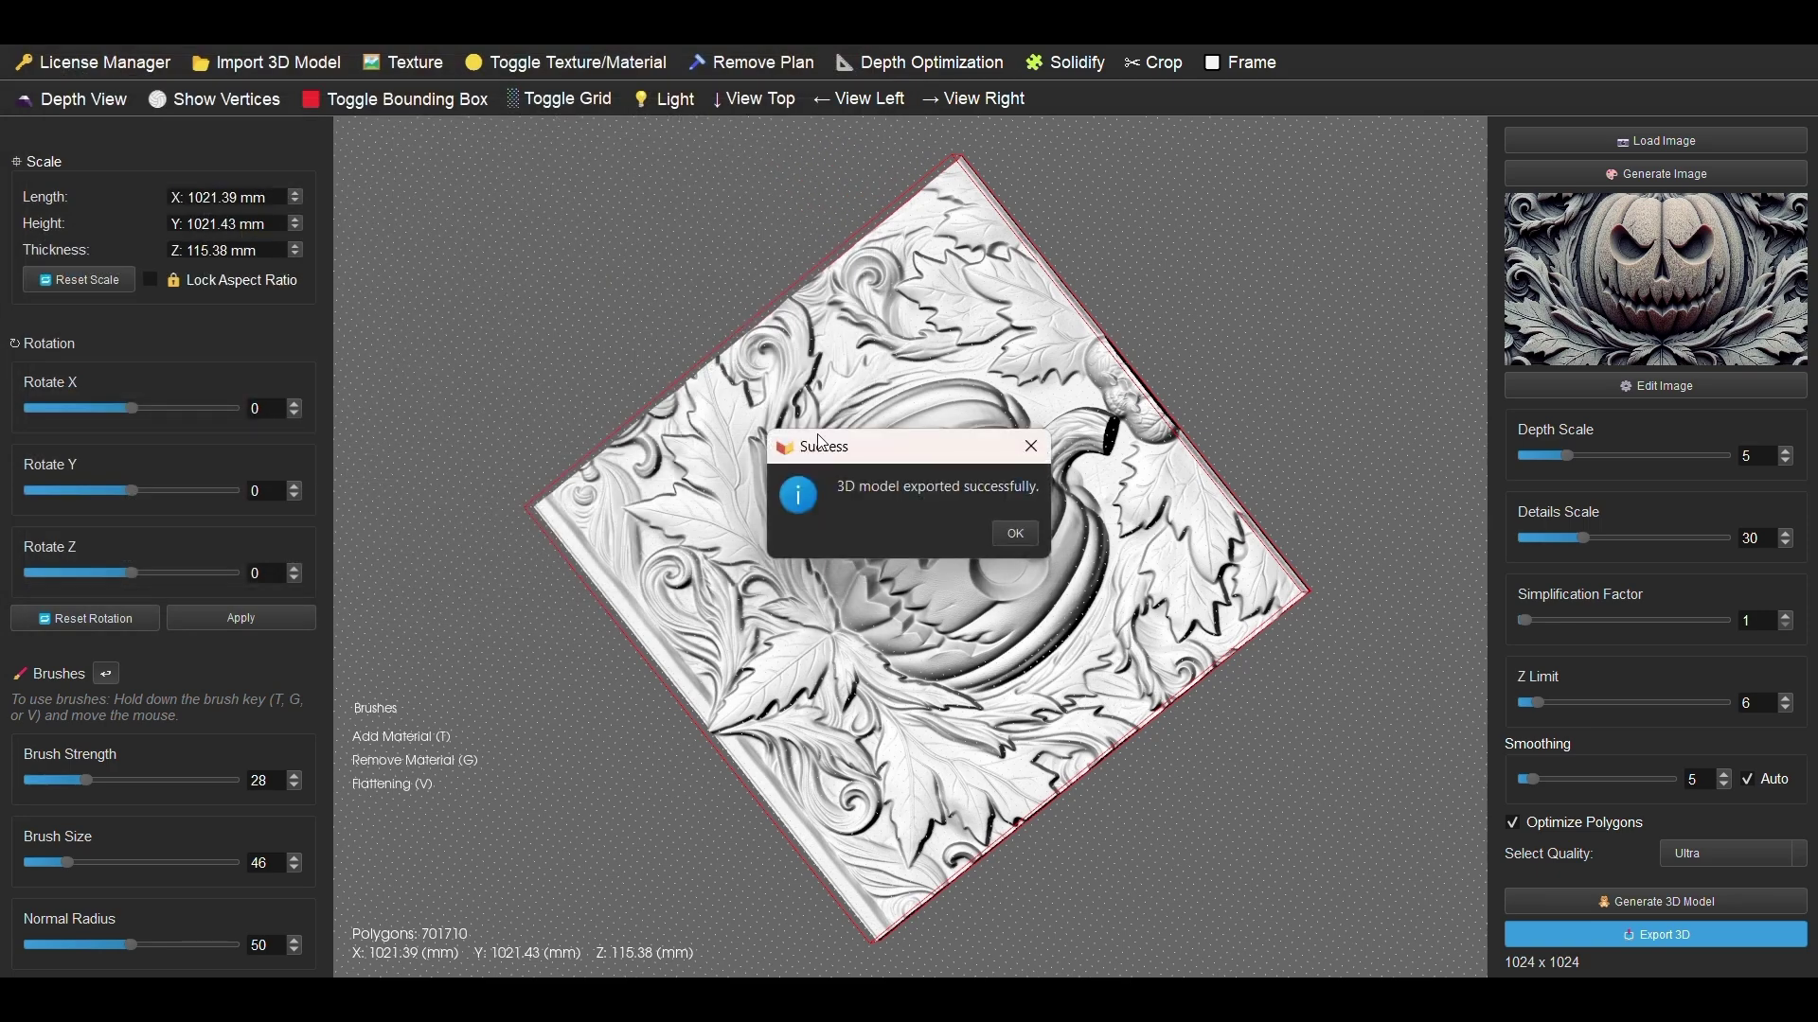
pyautogui.click(1015, 535)
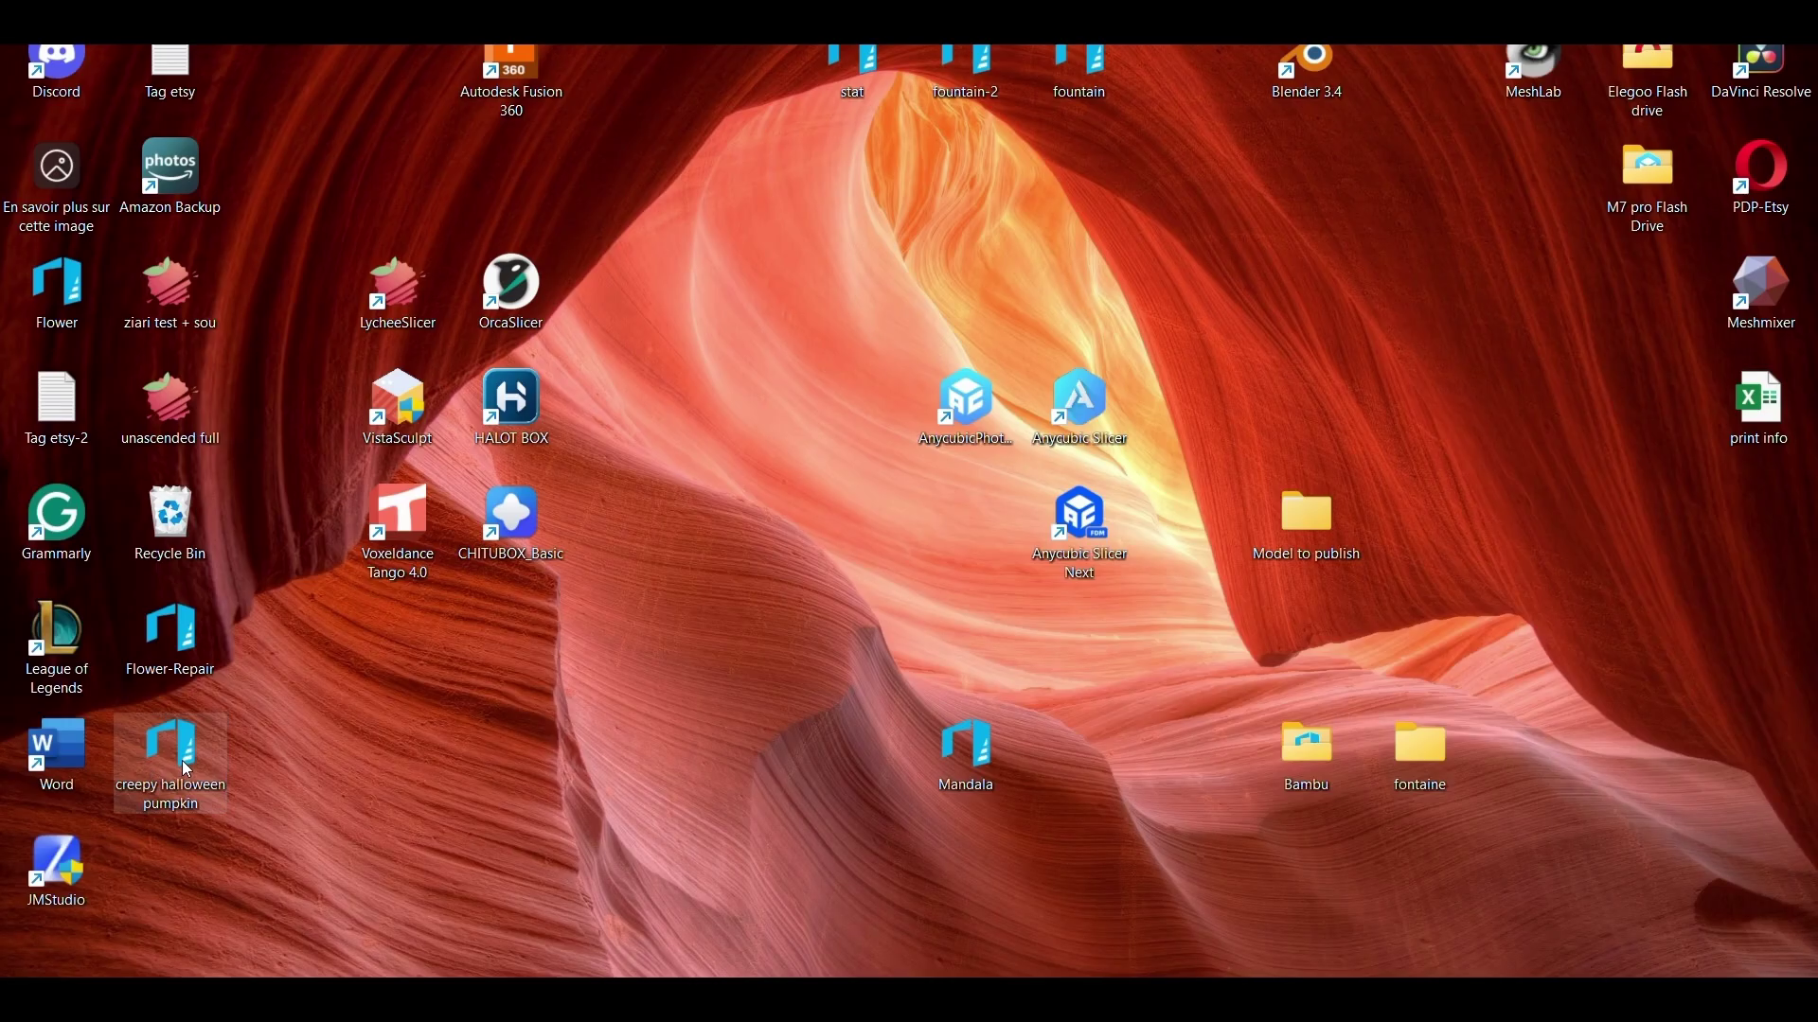
# Open the exported pumpkin STL in 3D Builder and import the model
pyautogui.doubleClick(179, 755)
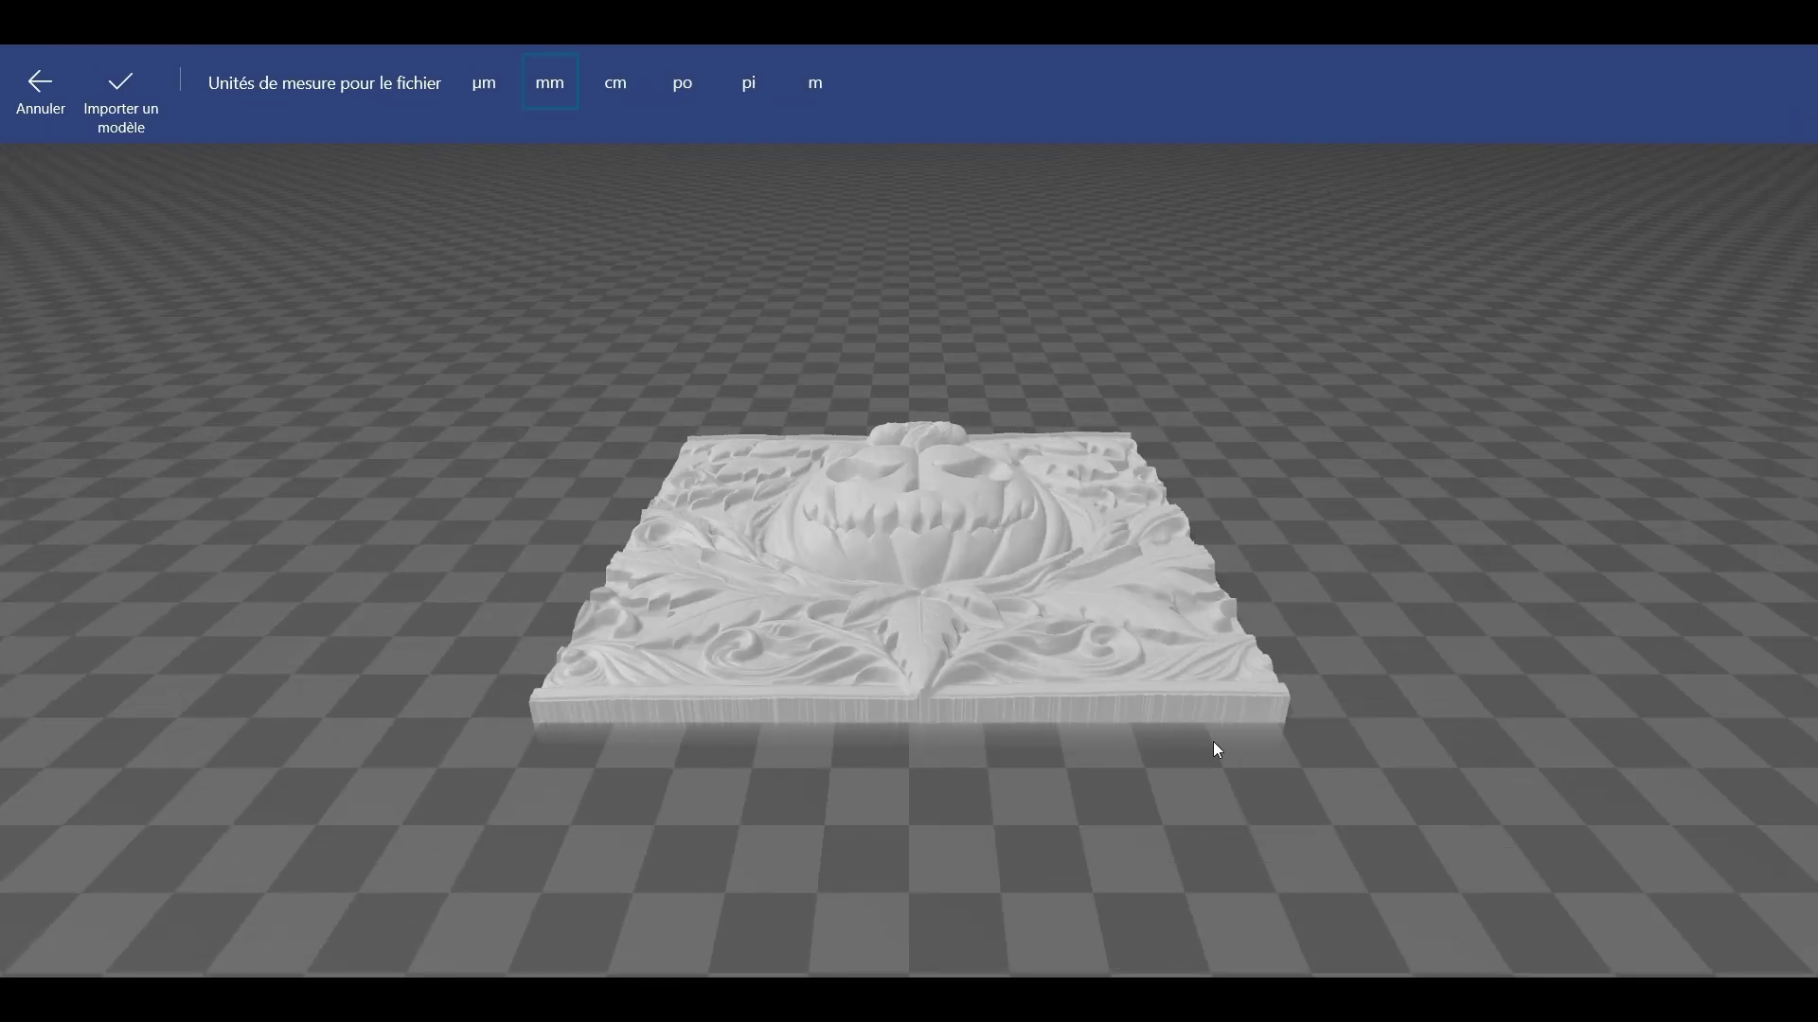
pyautogui.moveTo(1218, 751); pyautogui.dragTo(708, 516)
pyautogui.click(121, 95)
# Repair the badly defined mesh and inspect the relief from several angles
pyautogui.click(1542, 909)
pyautogui.moveTo(1271, 630); pyautogui.dragTo(1246, 770)
pyautogui.scroll(5, 778, 734)
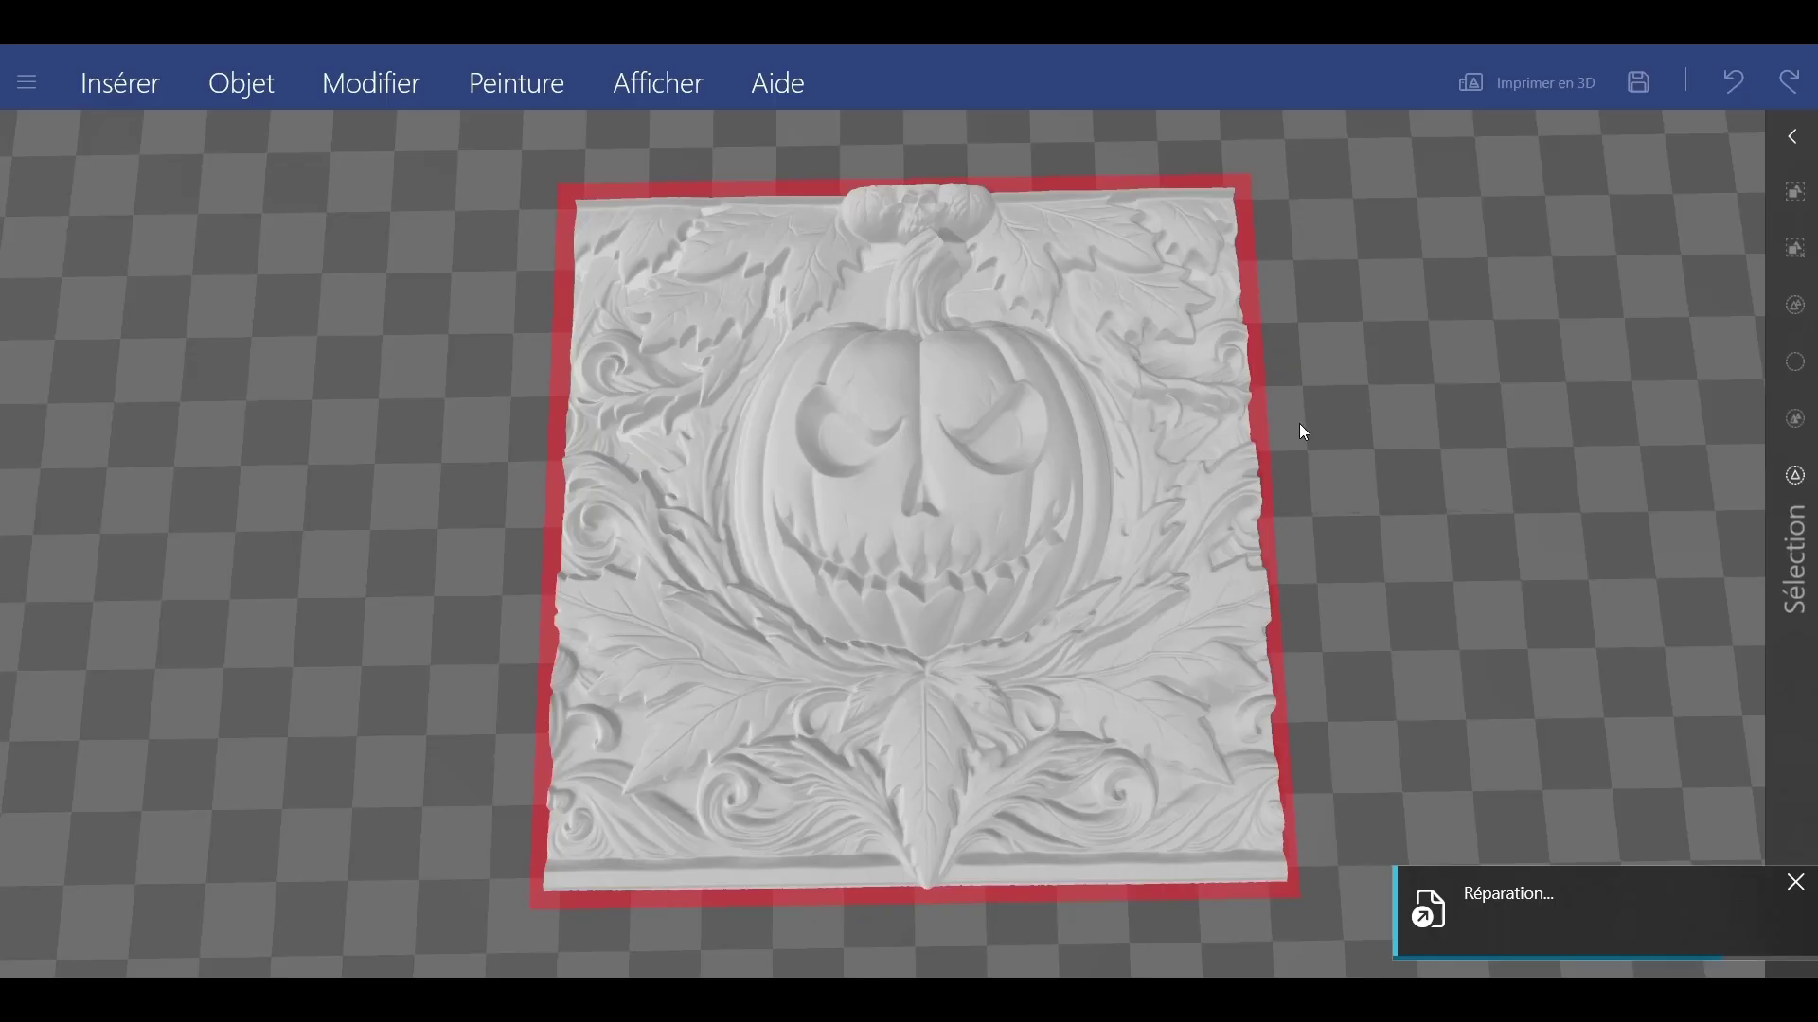
pyautogui.moveTo(1299, 424); pyautogui.dragTo(1418, 723)
pyautogui.moveTo(761, 479); pyautogui.dragTo(968, 368)
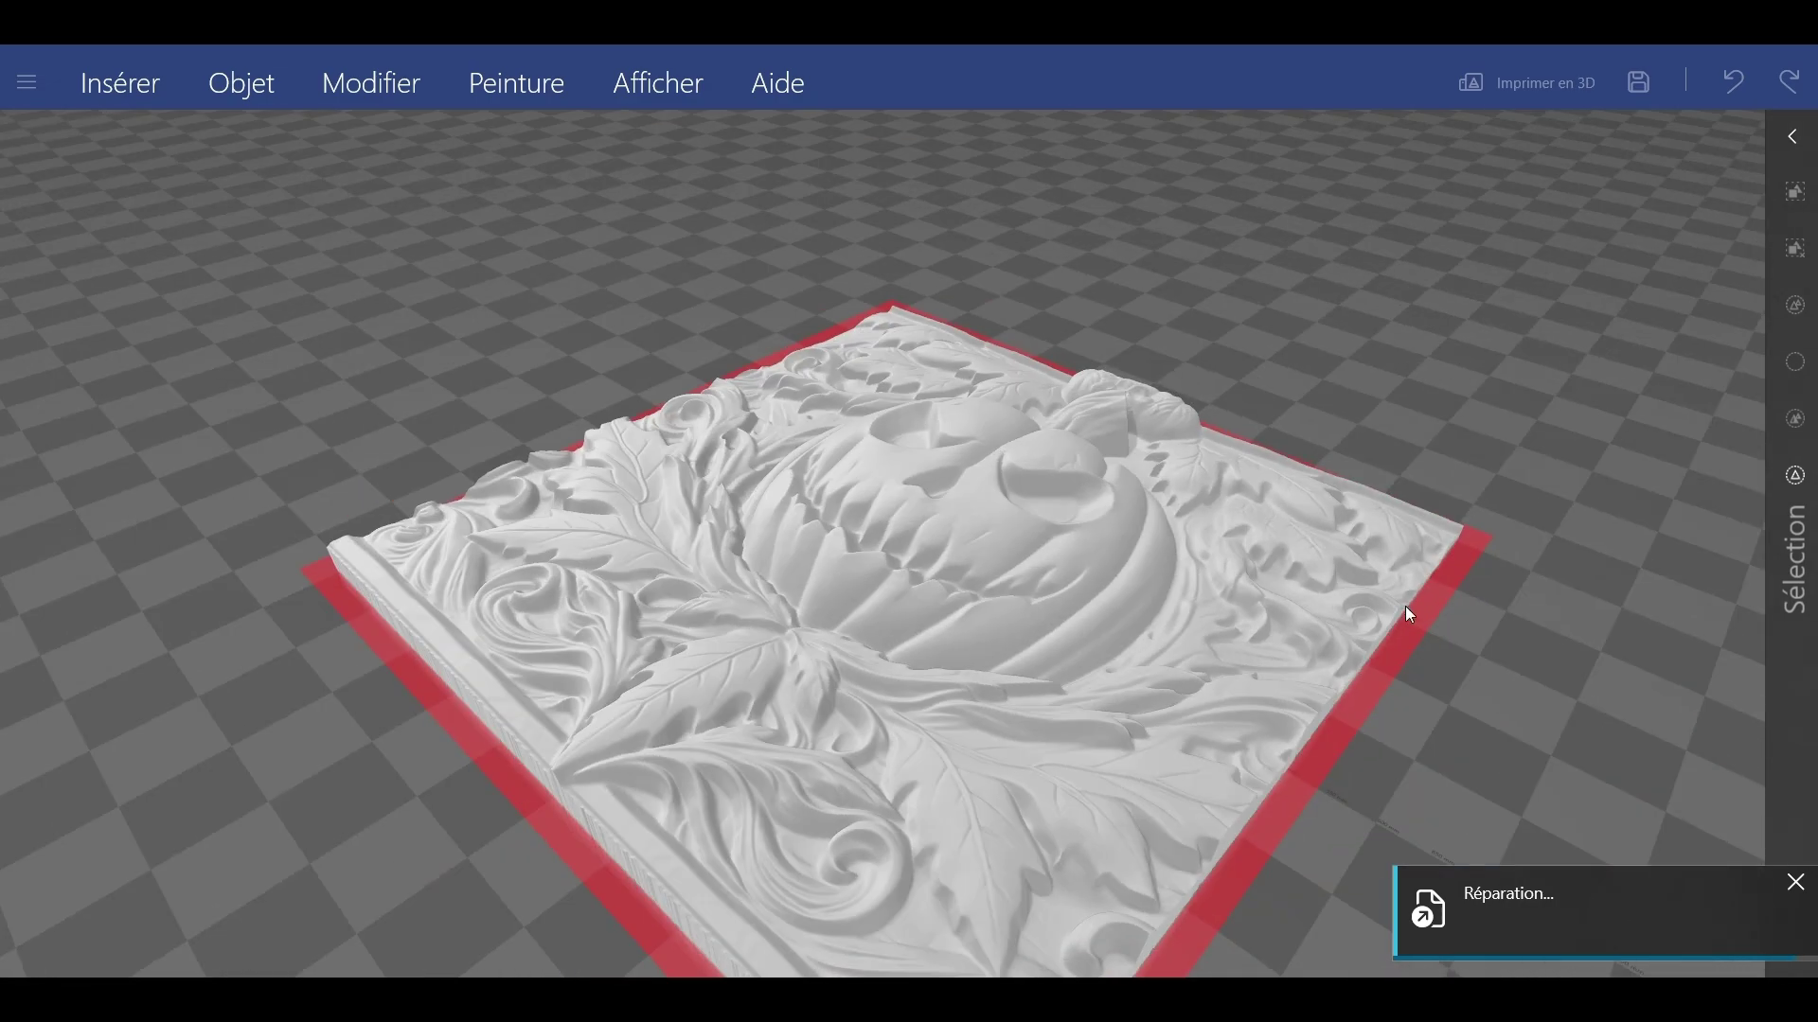
pyautogui.moveTo(1408, 609); pyautogui.dragTo(515, 389)
# Select the relief and extrude it downward into a base with Extruder vers le bas
pyautogui.click(120, 82)
pyautogui.click(900, 600)
pyautogui.click(869, 923)
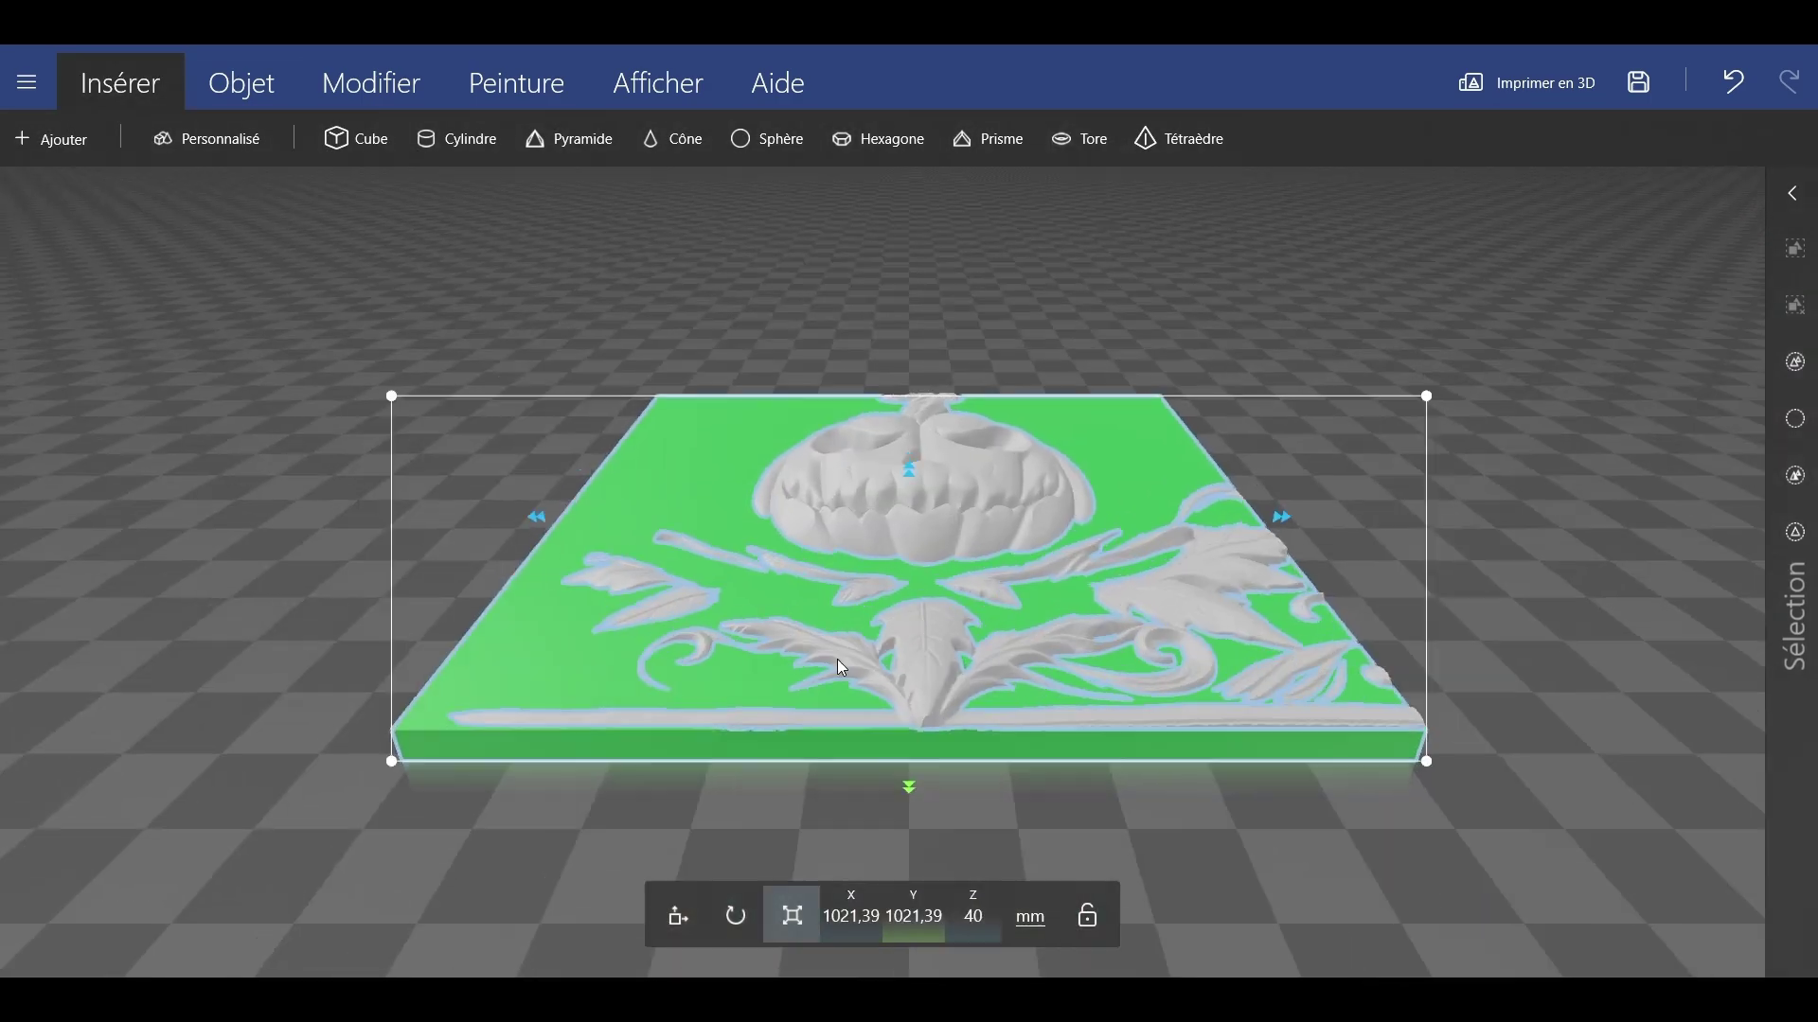
pyautogui.moveTo(912, 479); pyautogui.dragTo(1160, 602)
pyautogui.click(242, 82)
pyautogui.click(371, 82)
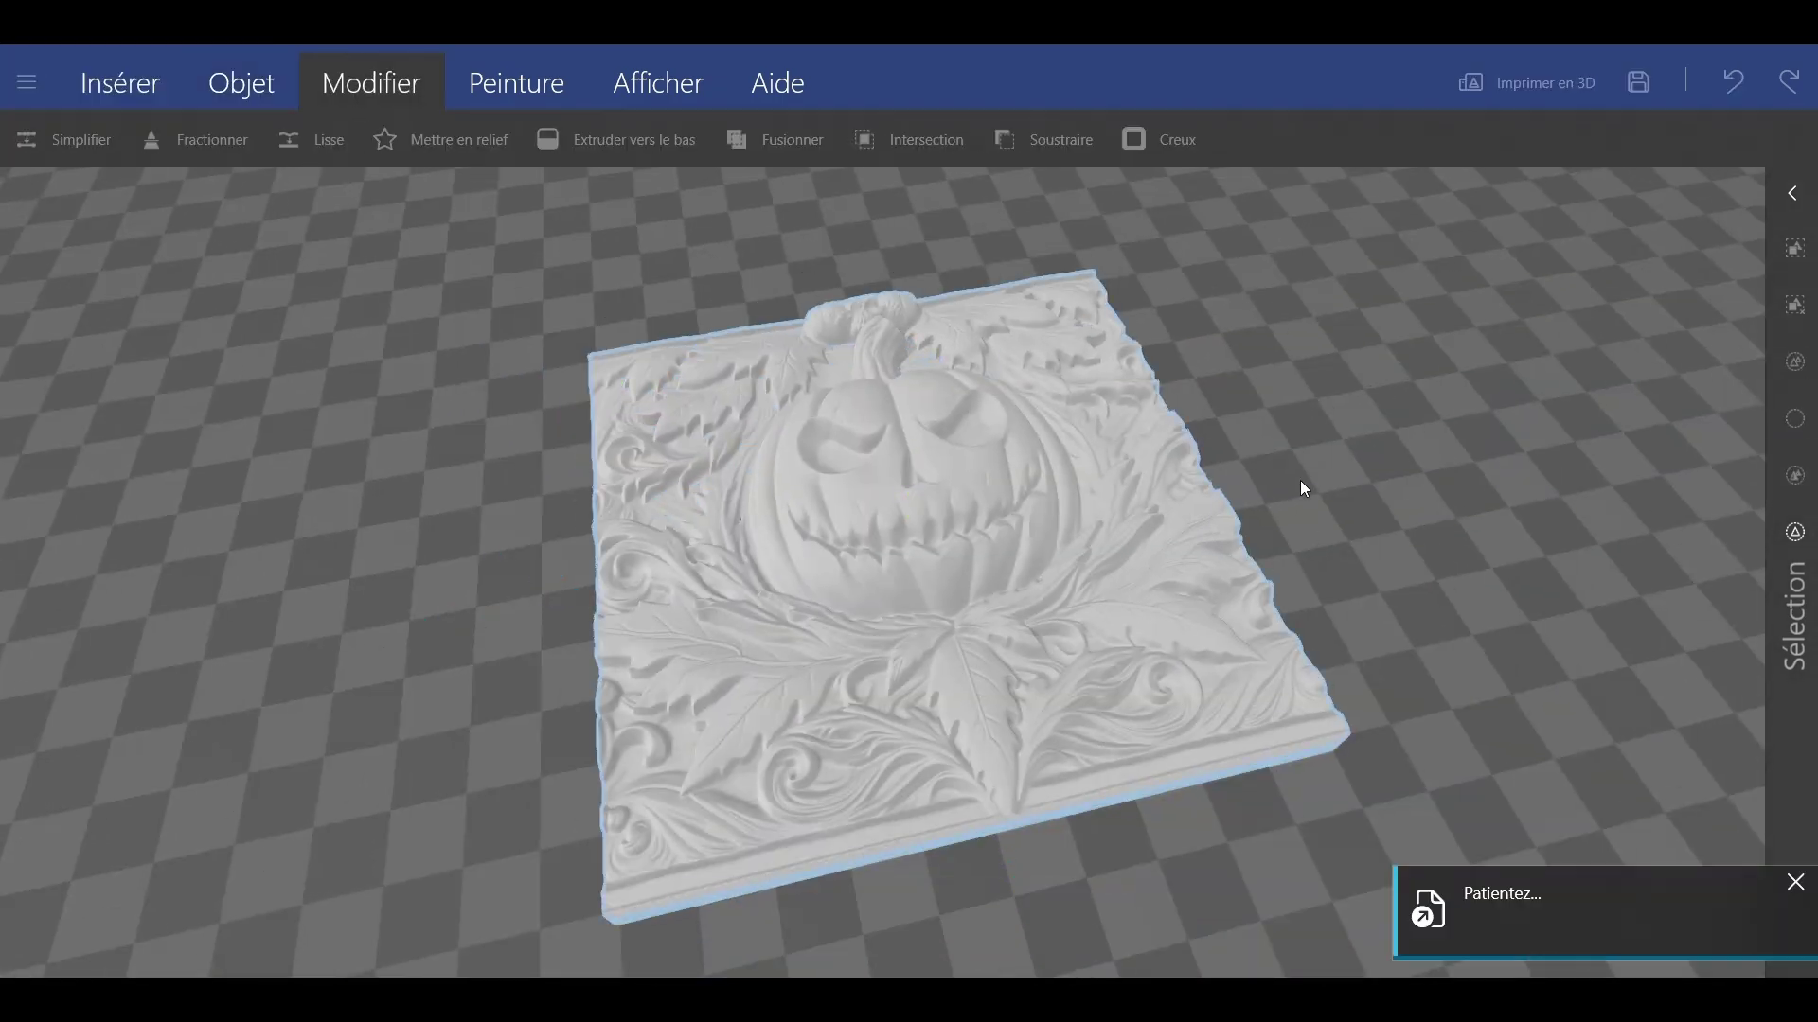
pyautogui.moveTo(1349, 537); pyautogui.dragTo(261, 69)
pyautogui.moveTo(1076, 353); pyautogui.dragTo(983, 784)
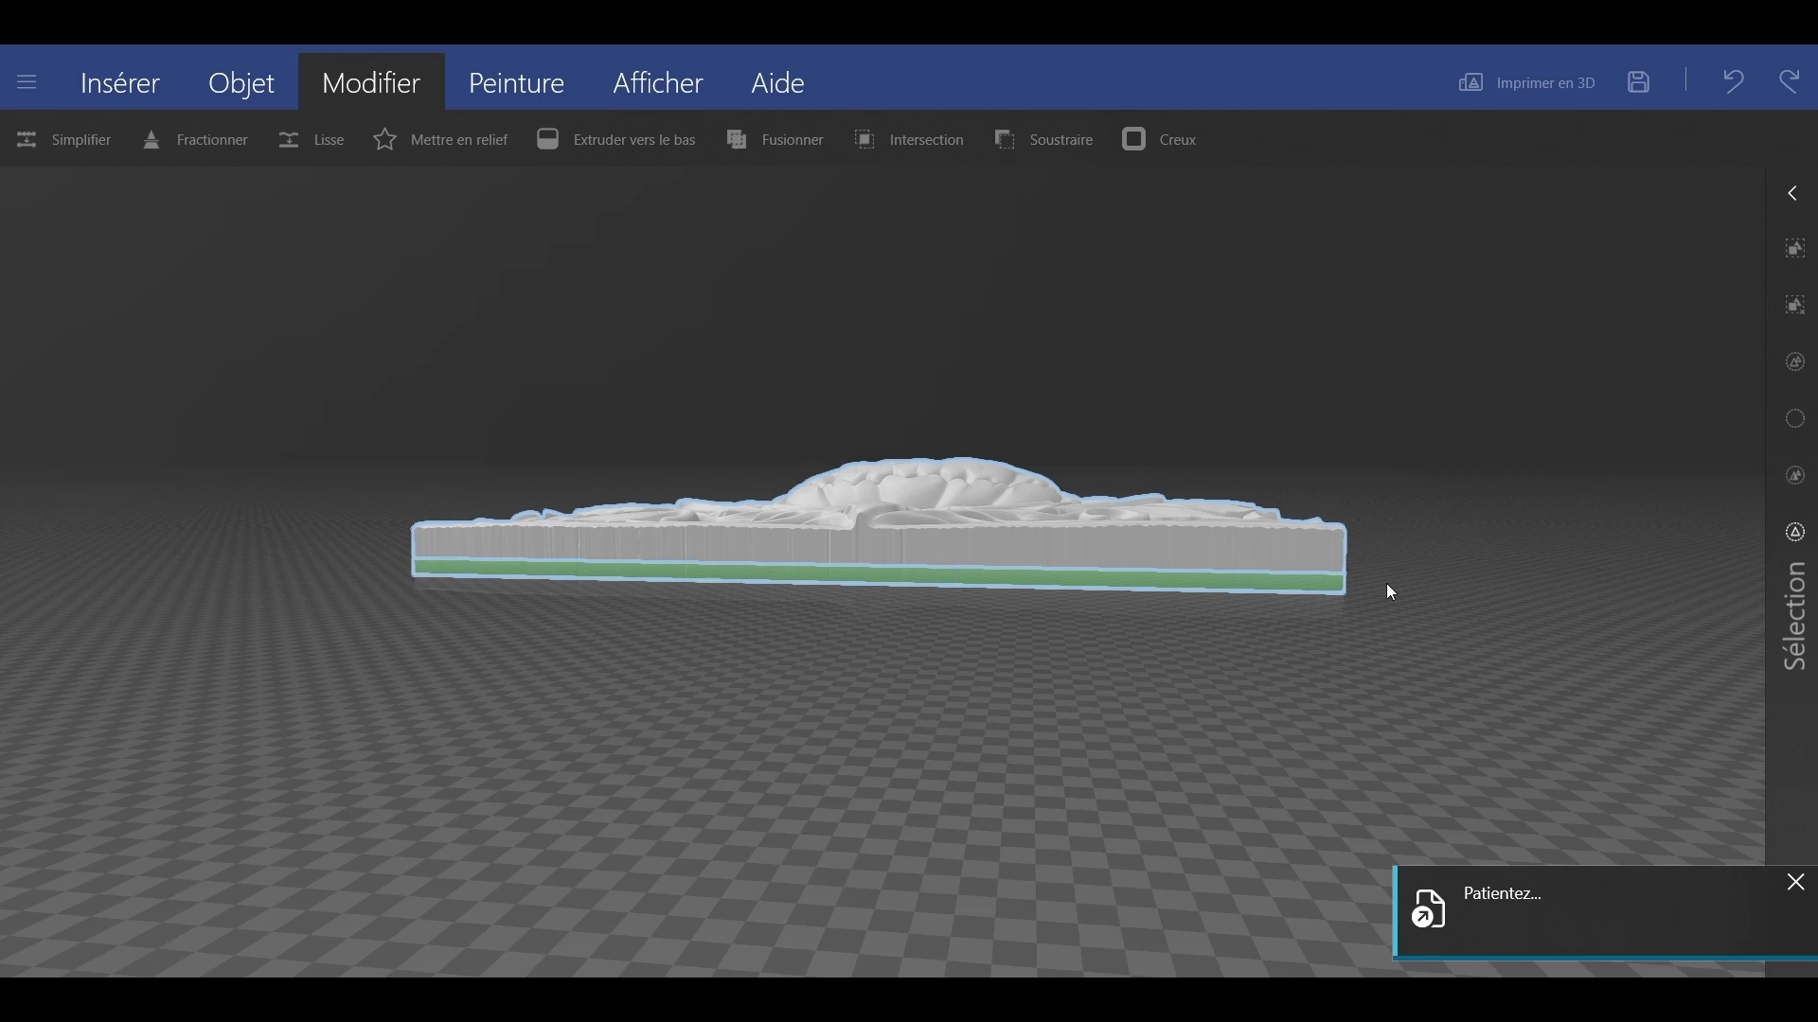
pyautogui.moveTo(1255, 646); pyautogui.dragTo(682, 679)
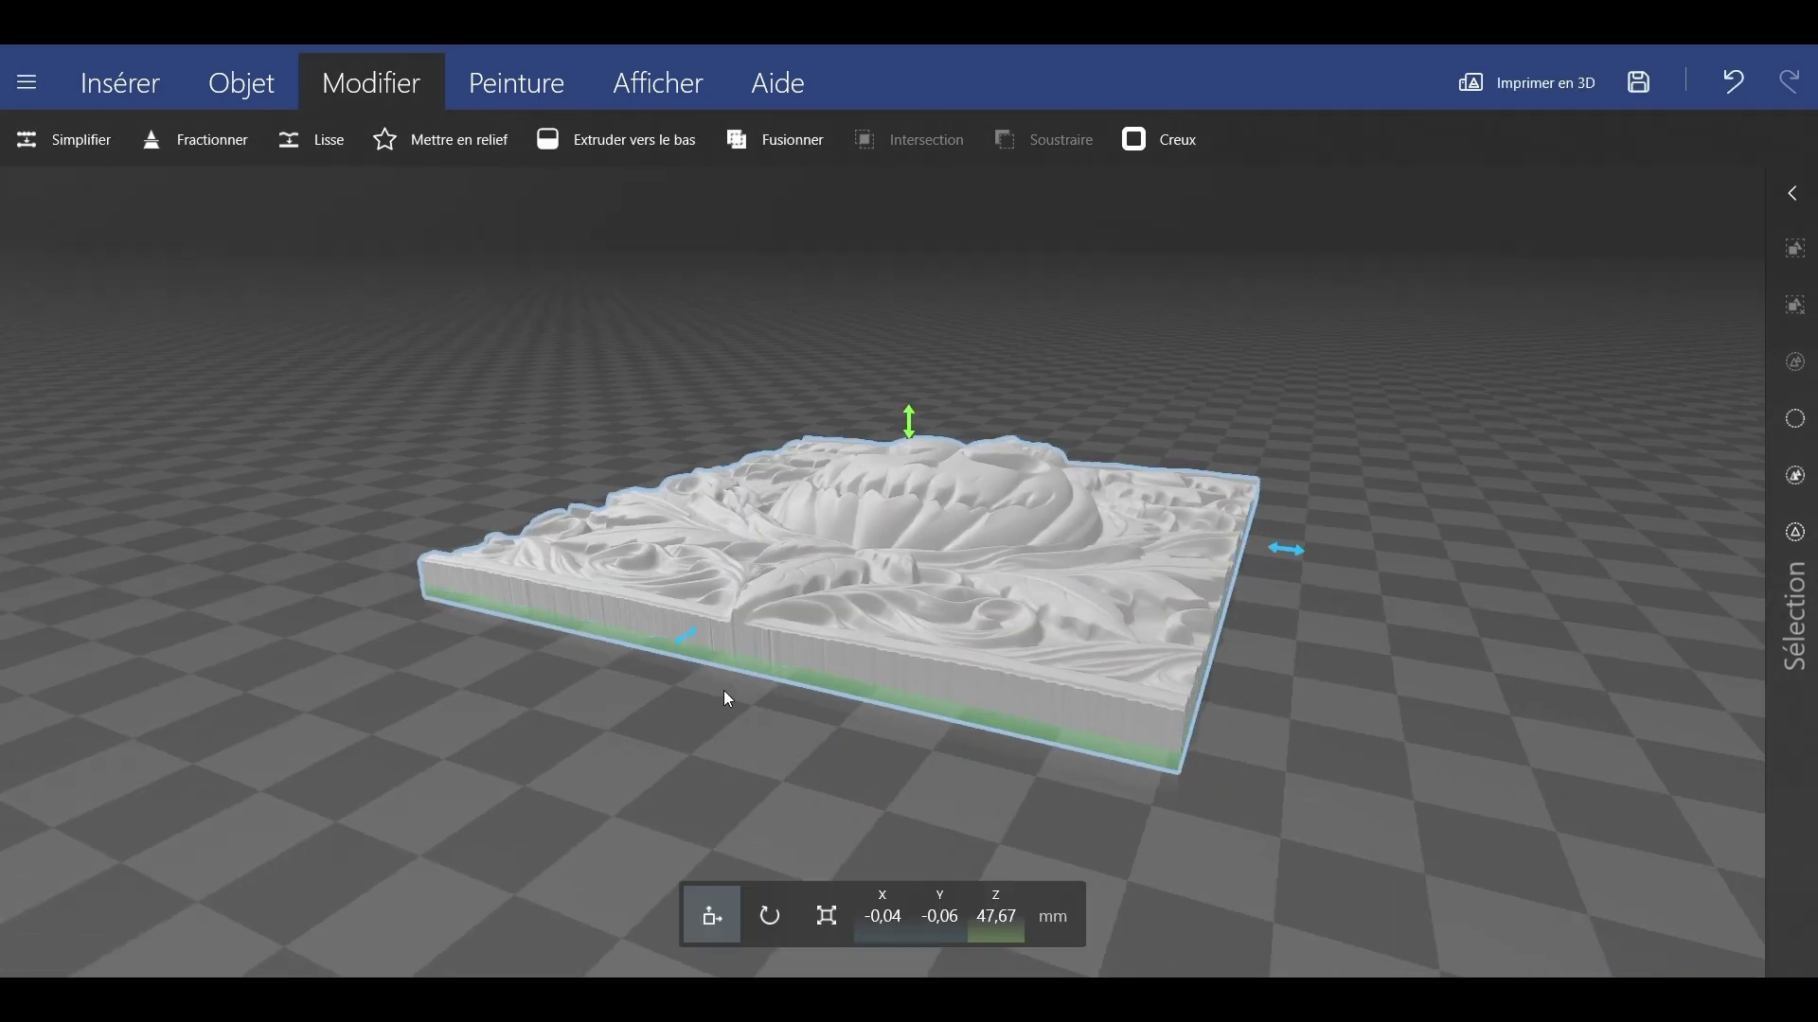
# Set the base plate's thickness and merge base and relief into one solid with Fusionner
pyautogui.hotkey('ctrl', 'z')
pyautogui.hotkey('ctrl', 'z')
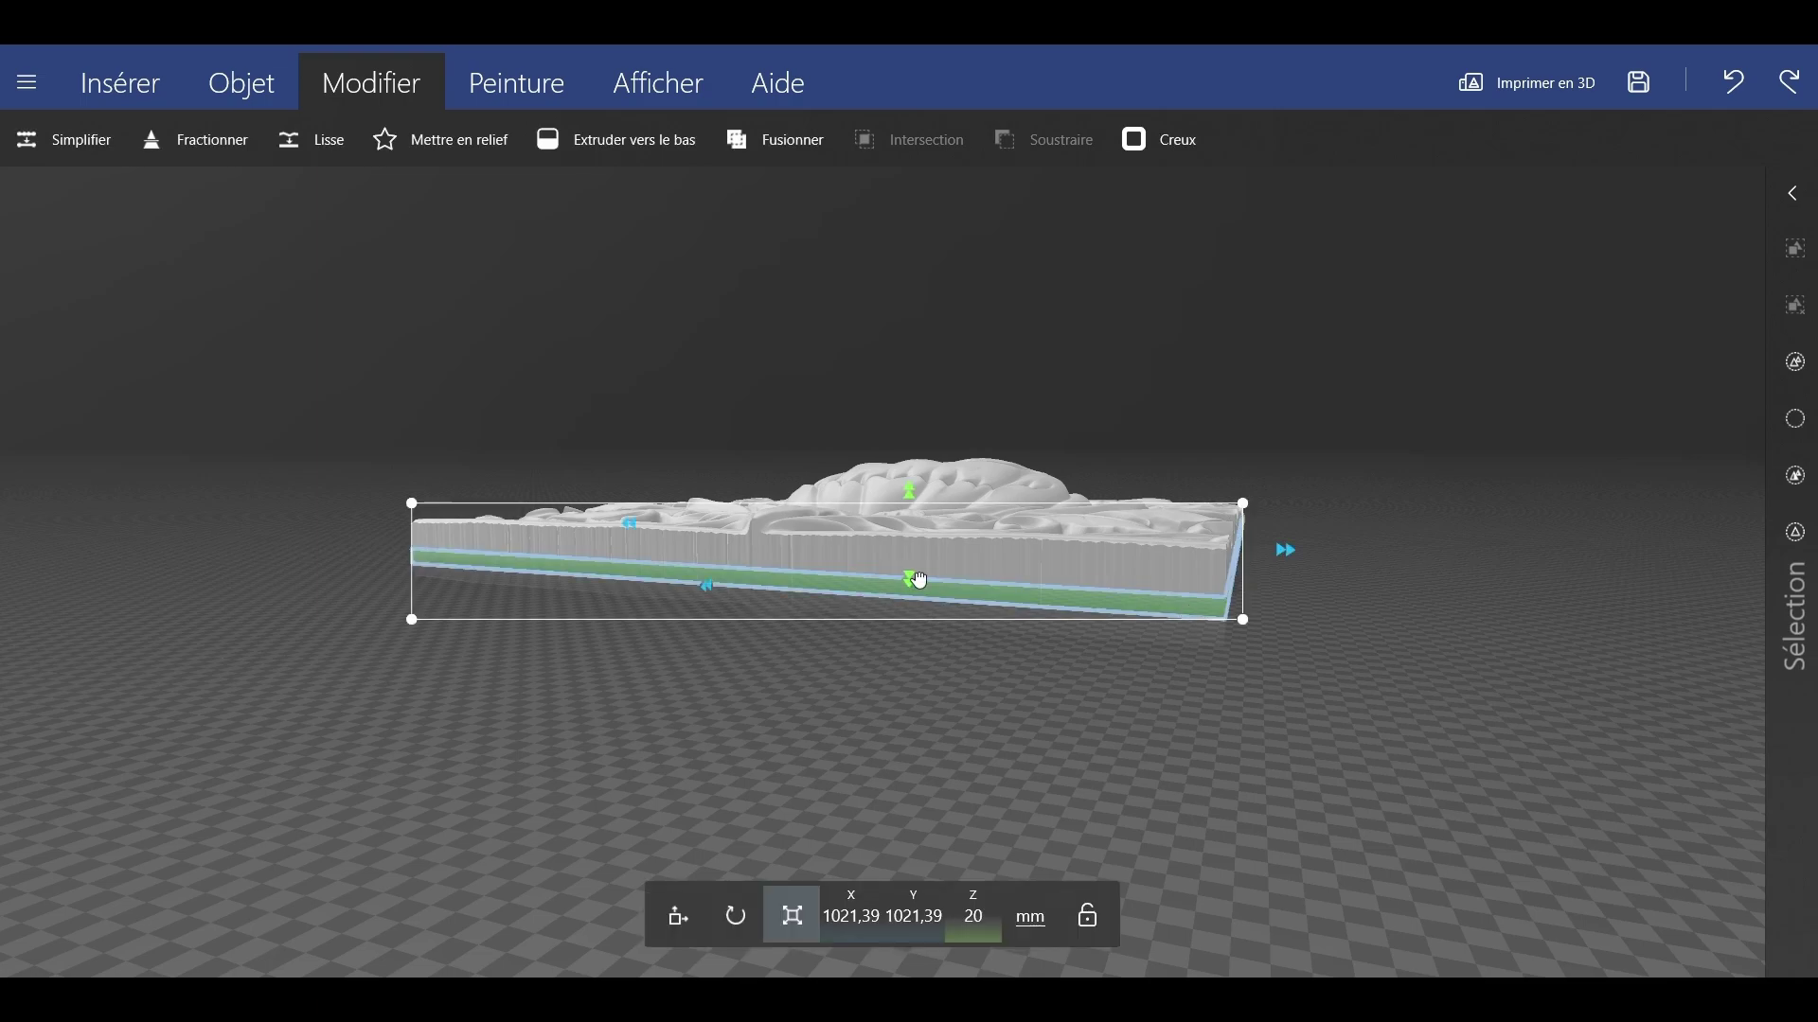
pyautogui.hotkey('ctrl', 'z')
pyautogui.click(791, 140)
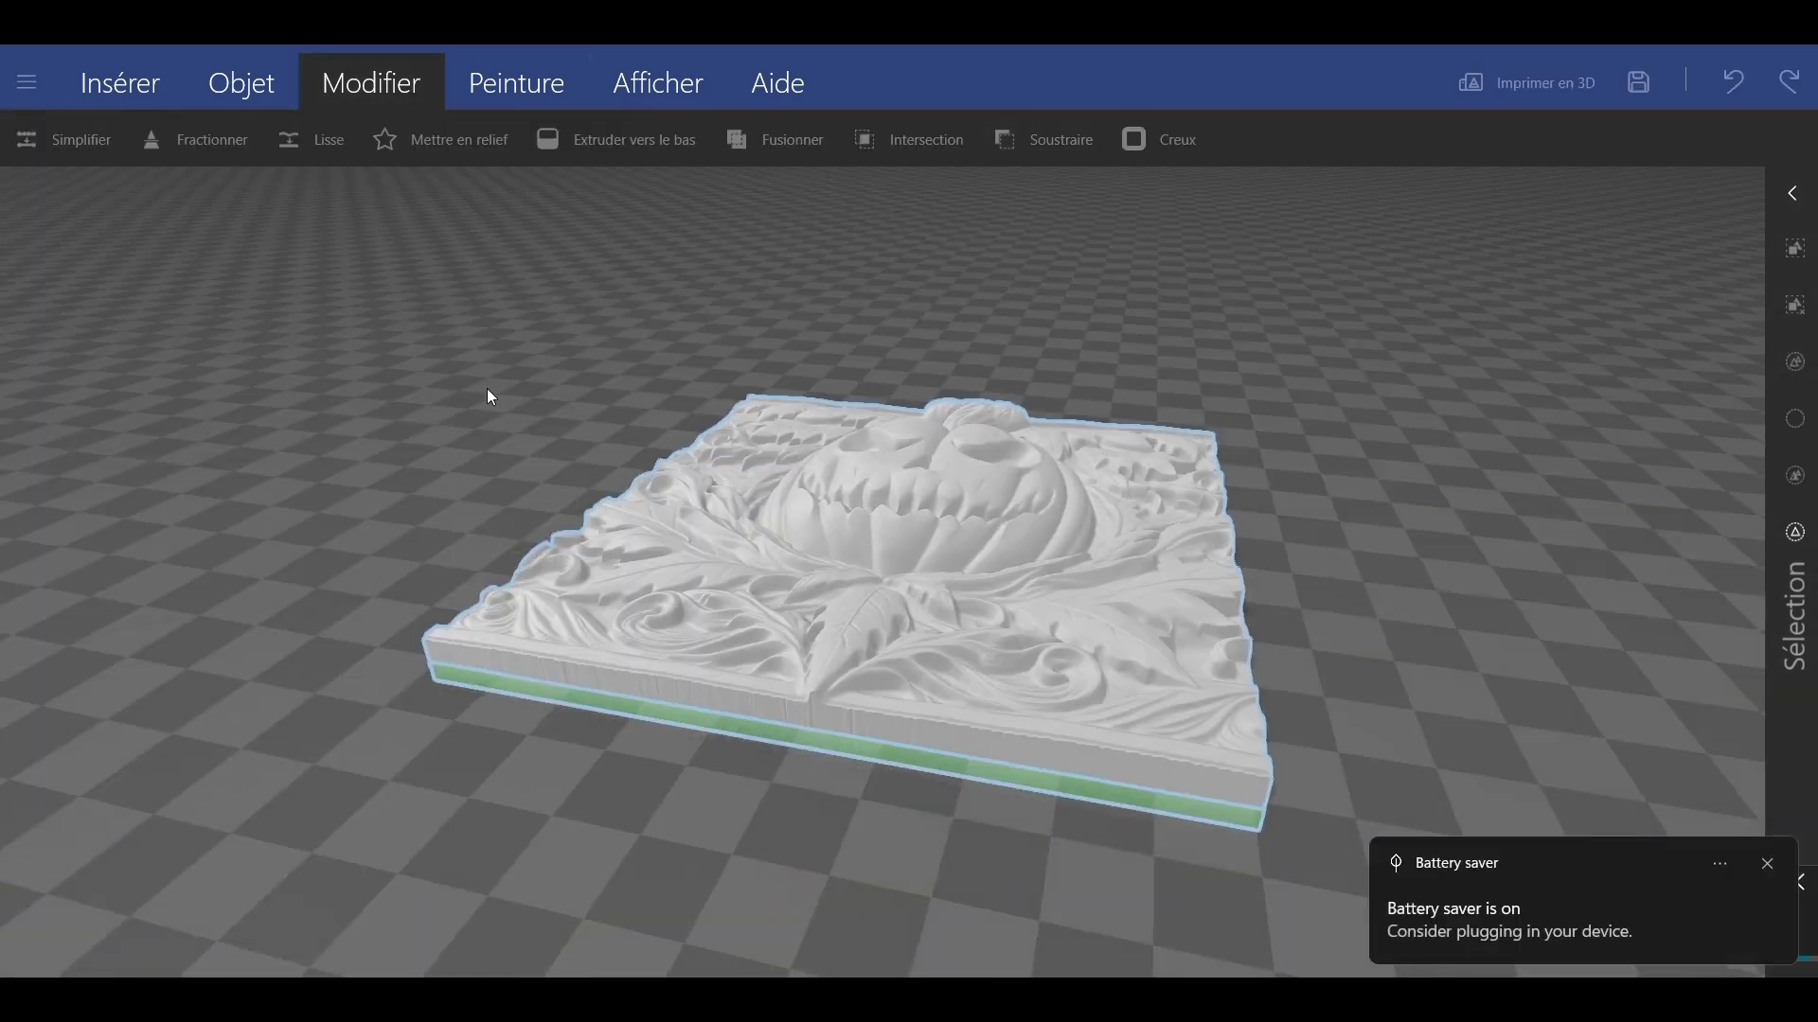